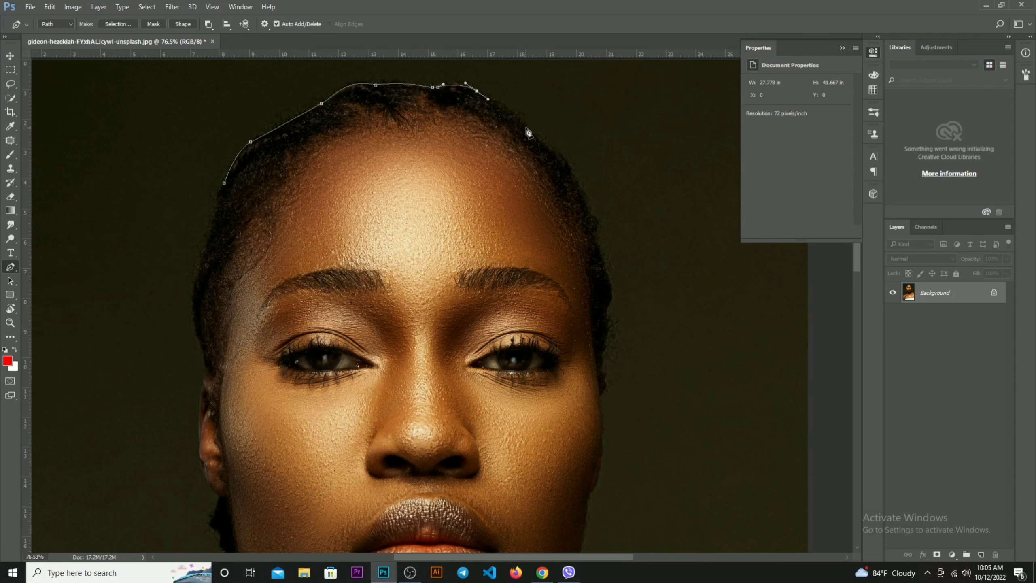
Continue the Pen path along the hair edge on the right side of the head, down to the cheek beside the eye
{"action": "left_click_drag", "start_coordinate": [535, 134], "coordinate": [556, 151]}
{"action": "left_click", "coordinate": [558, 151]}
{"action": "left_click_drag", "start_coordinate": [583, 192], "coordinate": [591, 212]}
{"action": "left_click_drag", "start_coordinate": [616, 302], "coordinate": [491, 236]}
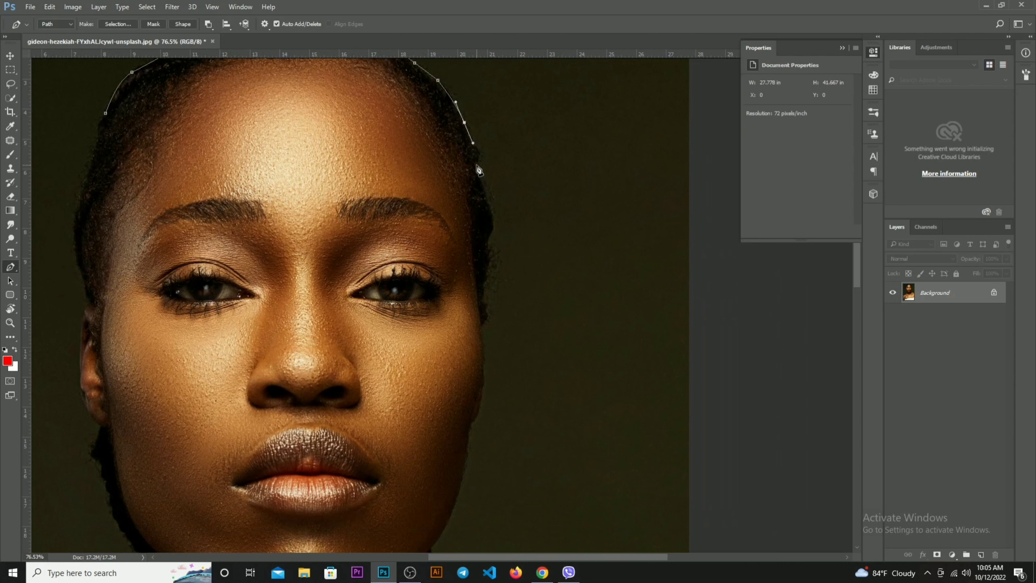
{"action": "left_click_drag", "start_coordinate": [478, 166], "coordinate": [482, 178]}
{"action": "left_click_drag", "start_coordinate": [493, 235], "coordinate": [486, 243]}
{"action": "left_click", "coordinate": [490, 264]}
{"action": "left_click_drag", "start_coordinate": [484, 295], "coordinate": [484, 300]}
{"action": "left_click", "coordinate": [487, 312]}
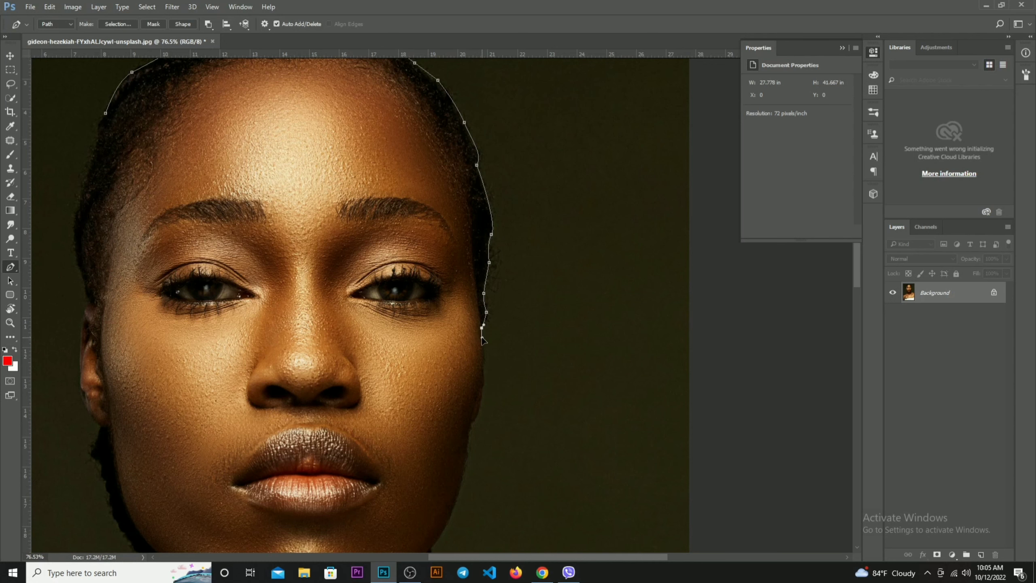
{"action": "left_click", "coordinate": [483, 339]}
Extend the Pen path down the right cheek and jawline to where the jaw meets the neck
{"action": "scroll", "coordinate": [486, 392], "scroll_direction": "up", "scroll_amount": 6}
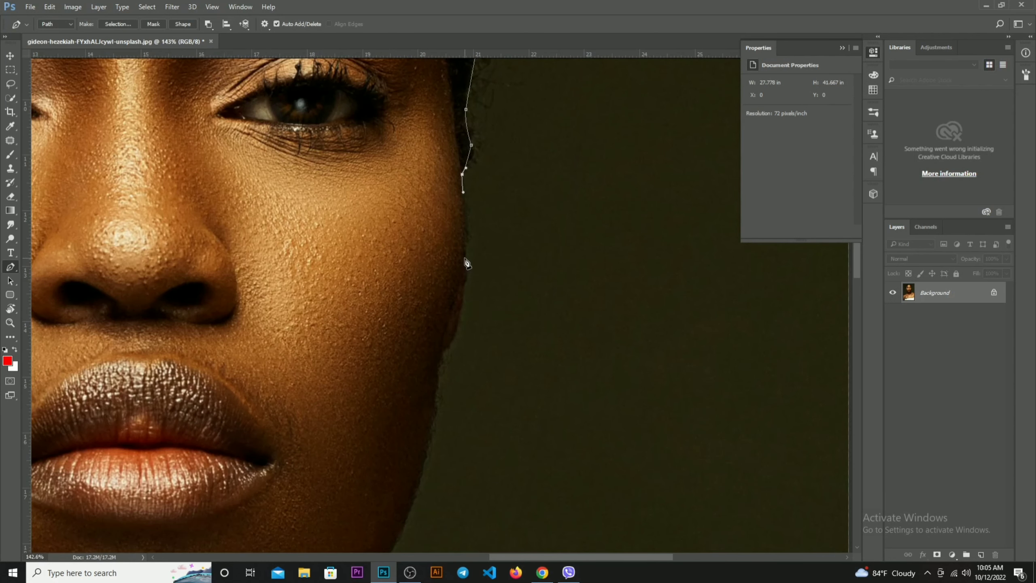
{"action": "left_click_drag", "start_coordinate": [466, 259], "coordinate": [466, 274]}
{"action": "left_click_drag", "start_coordinate": [439, 356], "coordinate": [430, 231]}
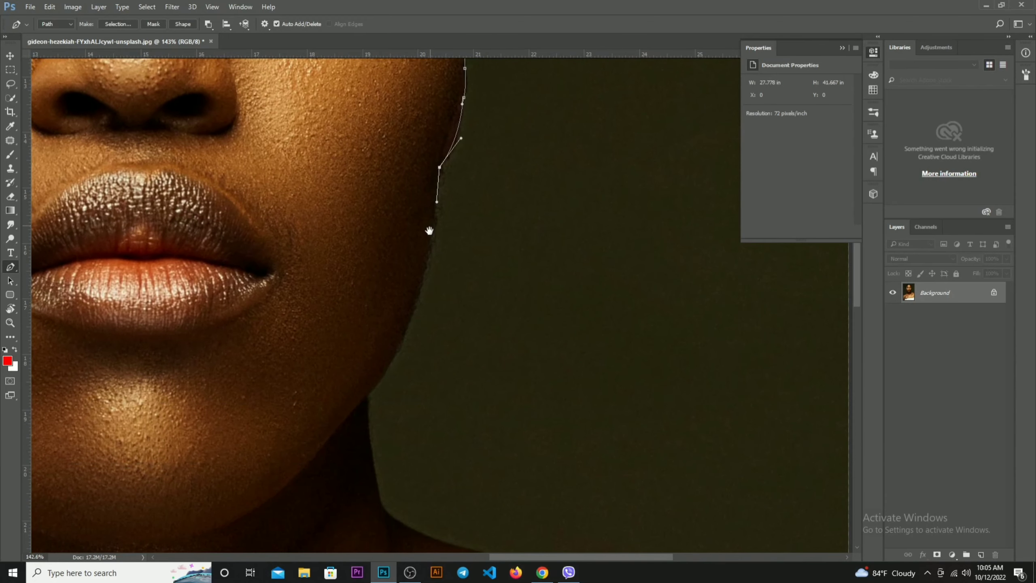
{"action": "left_click", "coordinate": [425, 272]}
{"action": "left_click_drag", "start_coordinate": [396, 384], "coordinate": [505, 318]}
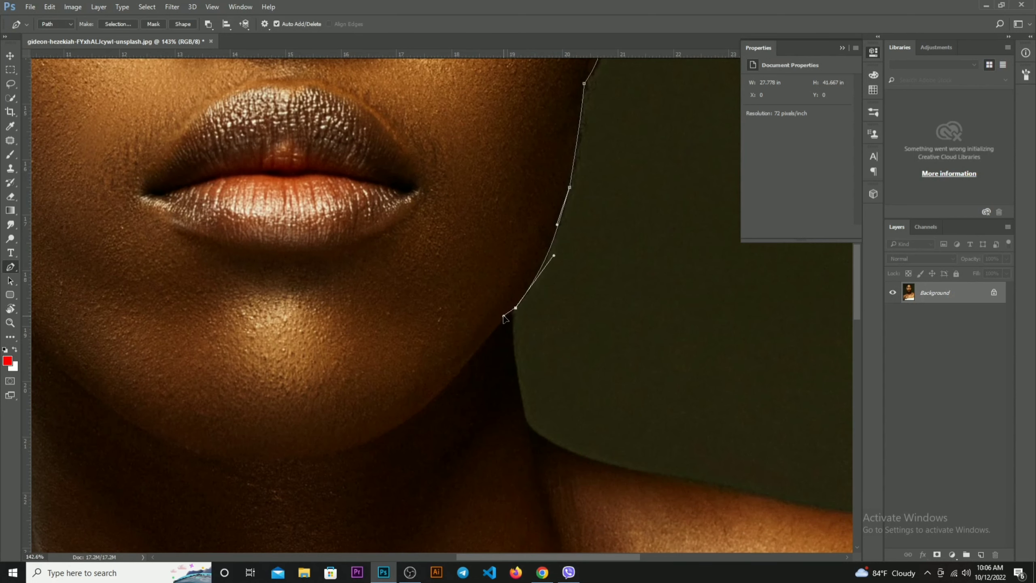
Trace the Pen path along the underside of the chin to the left corner of the jaw
{"action": "left_click", "coordinate": [476, 351]}
{"action": "left_click_drag", "start_coordinate": [477, 352], "coordinate": [637, 237]}
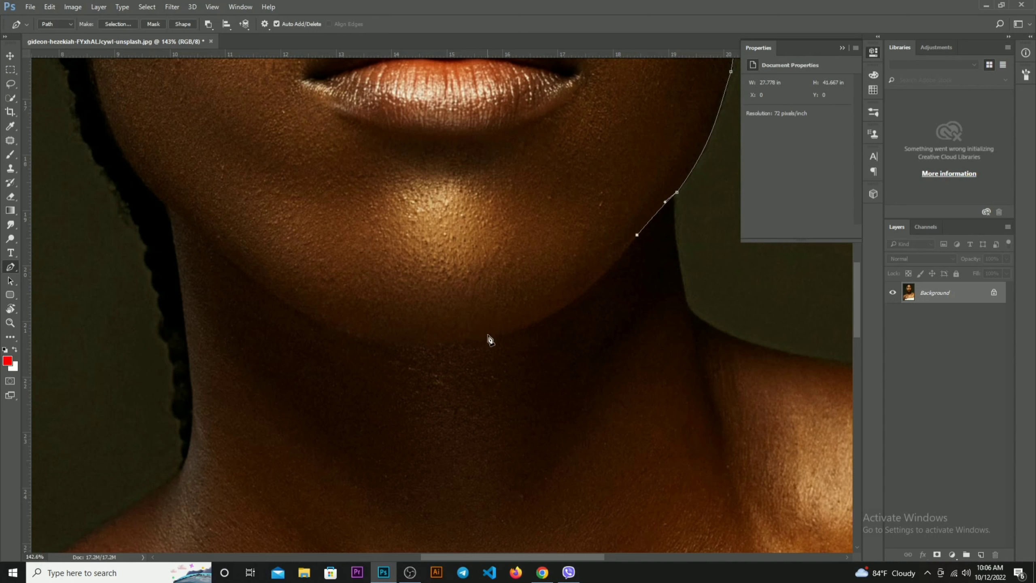
{"action": "left_click_drag", "start_coordinate": [489, 339], "coordinate": [442, 347]}
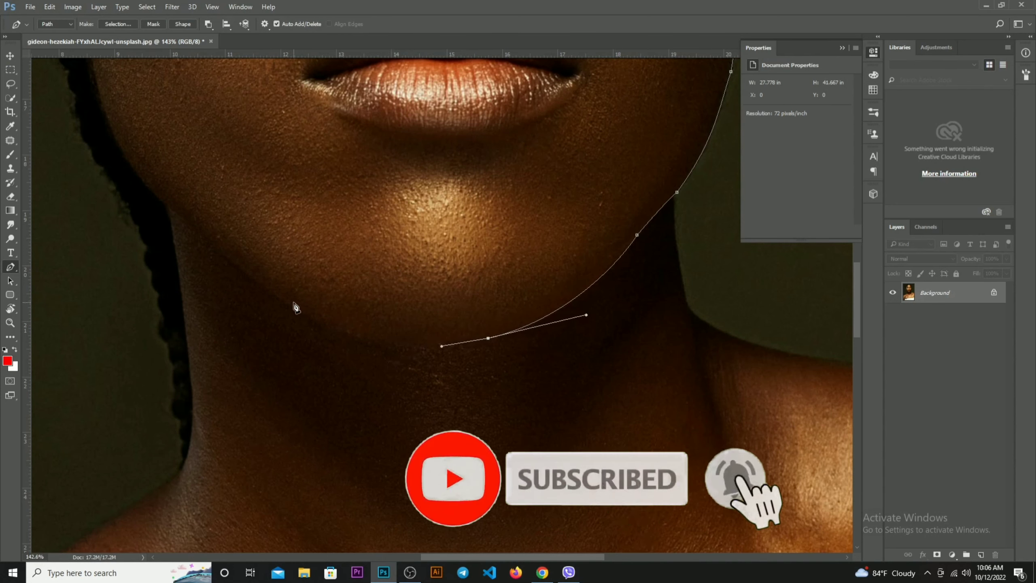
{"action": "left_click_drag", "start_coordinate": [279, 297], "coordinate": [205, 238]}
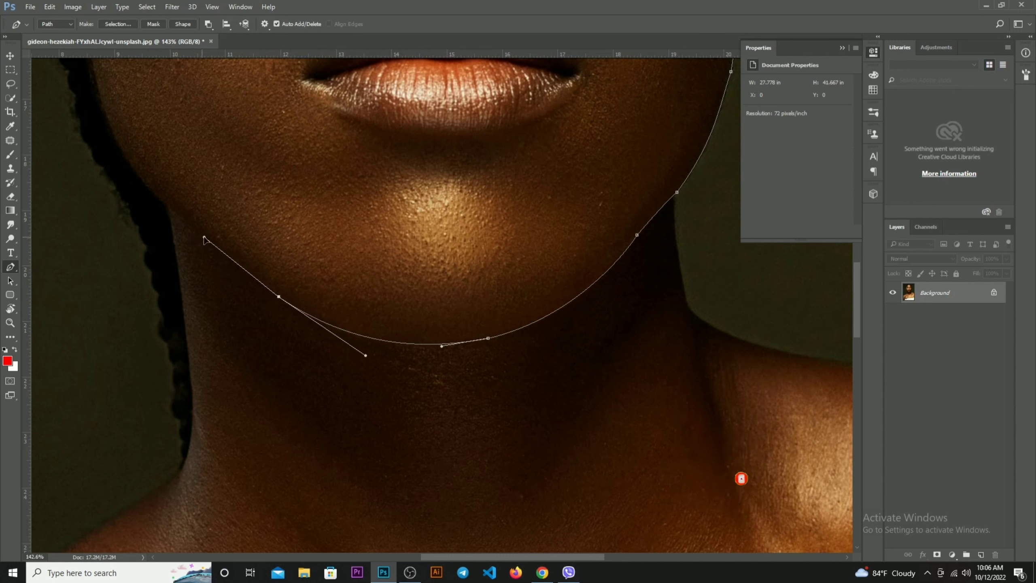
{"action": "left_click", "coordinate": [175, 212]}
Continue the Pen path up the left jaw and around the earlobe and outer edge of the ear
{"action": "left_click_drag", "start_coordinate": [186, 197], "coordinate": [338, 384]}
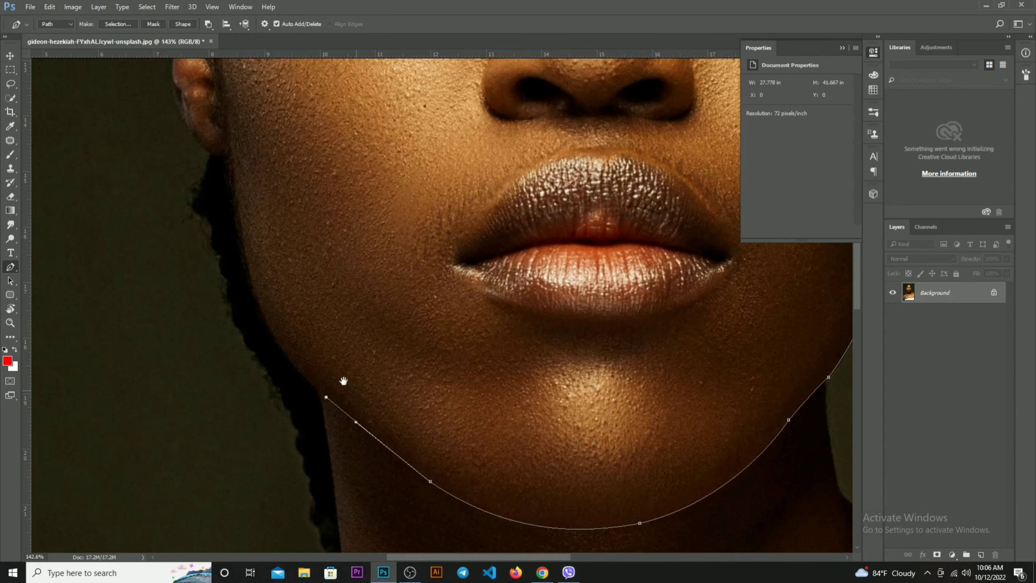
{"action": "left_click_drag", "start_coordinate": [262, 310], "coordinate": [246, 258]}
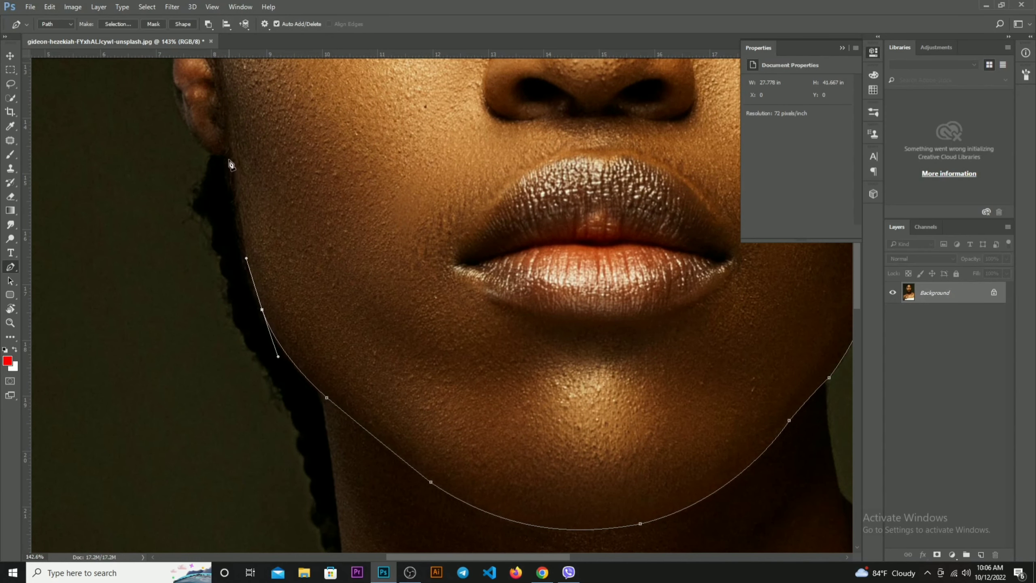
{"action": "left_click_drag", "start_coordinate": [230, 167], "coordinate": [226, 142]}
{"action": "left_click_drag", "start_coordinate": [225, 193], "coordinate": [315, 353]}
{"action": "left_click_drag", "start_coordinate": [275, 282], "coordinate": [263, 254]}
{"action": "left_click", "coordinate": [265, 247]}
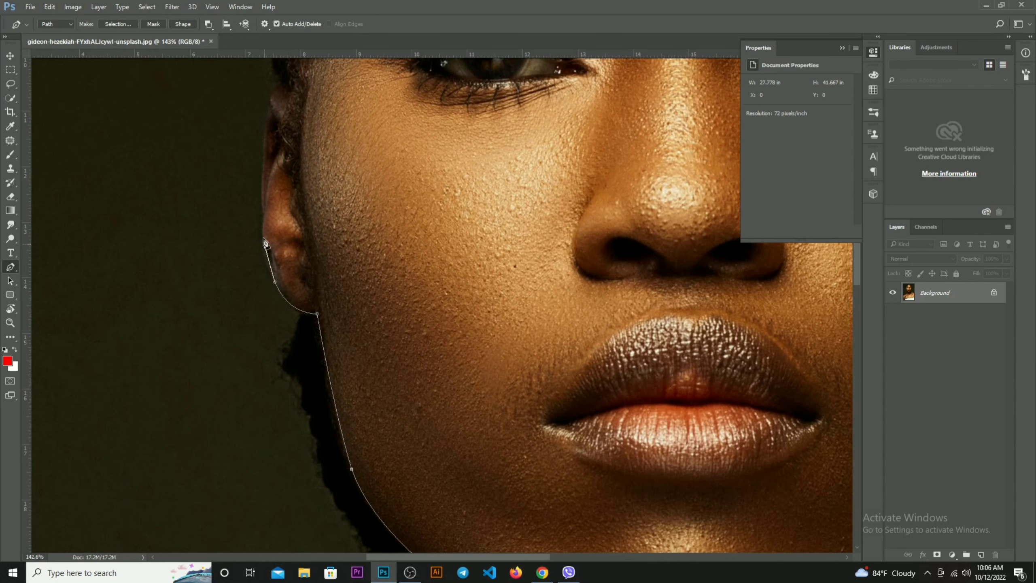
{"action": "left_click_drag", "start_coordinate": [264, 207], "coordinate": [289, 335]}
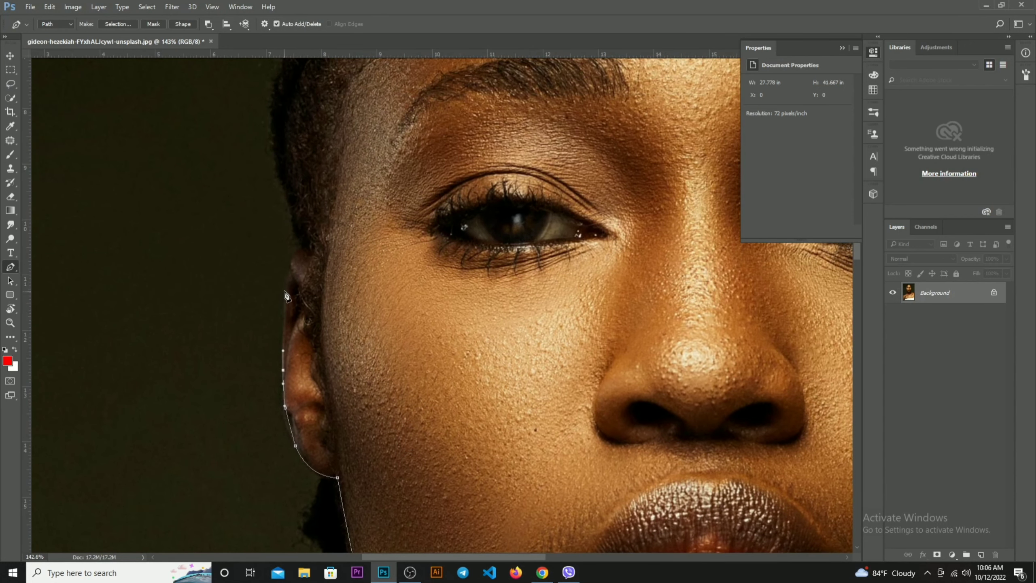
Trace the hair edge above the left ear and close the Pen path at its starting point
{"action": "left_click_drag", "start_coordinate": [286, 288], "coordinate": [337, 426]}
{"action": "left_click_drag", "start_coordinate": [316, 344], "coordinate": [385, 234]}
{"action": "scroll", "coordinate": [369, 355], "scroll_direction": "up", "scroll_amount": 3}
{"action": "left_click", "coordinate": [394, 208]}
{"action": "scroll", "coordinate": [394, 206], "scroll_direction": "down", "scroll_amount": 6}
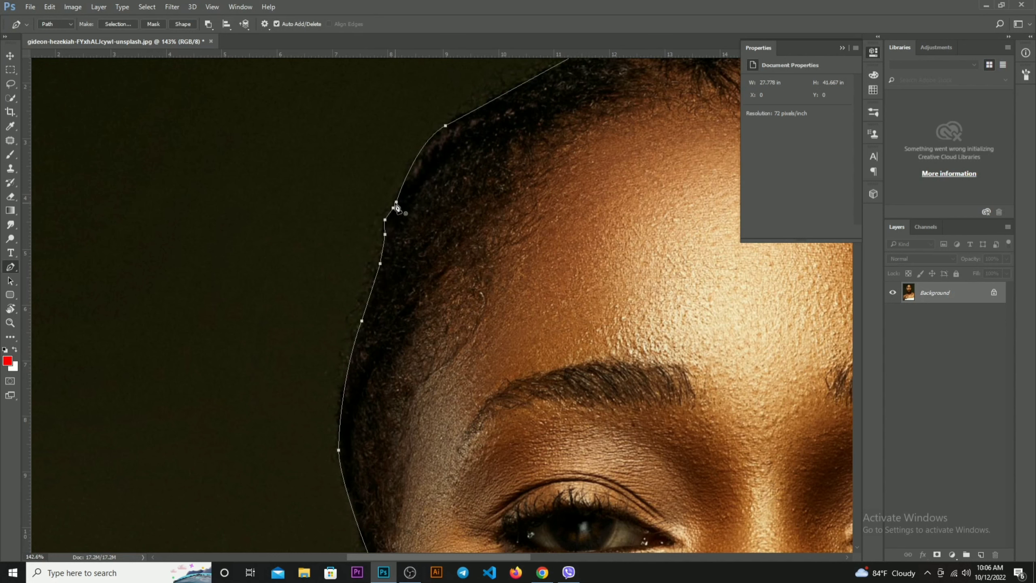
Turn the closed path into a selection of only the head and copy it to a new layer
{"action": "key", "text": "ctrl+Return"}
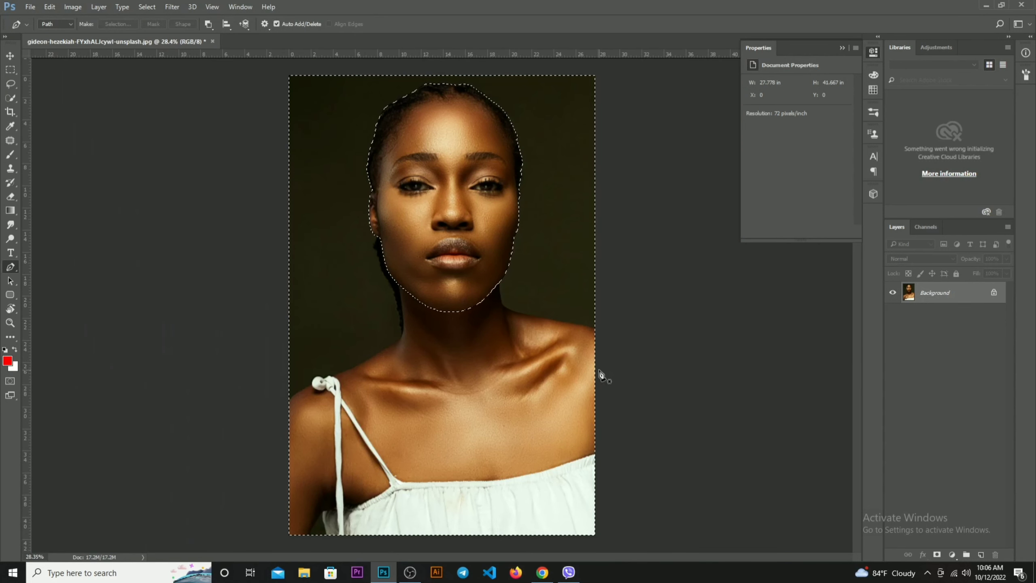
{"action": "key", "text": "ctrl+shift+i"}
{"action": "key", "text": "ctrl+shift+i"}
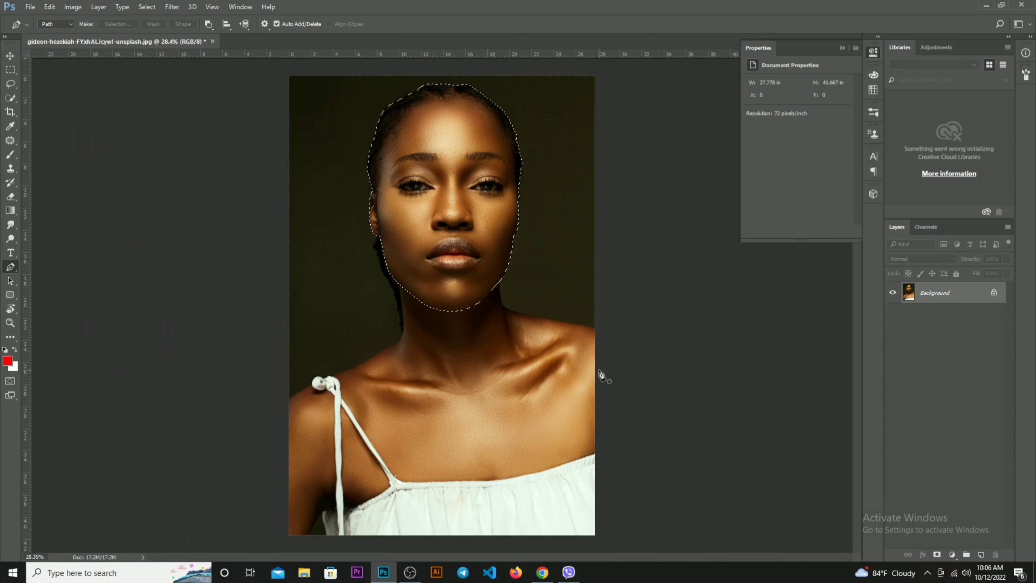
{"action": "key", "text": "ctrl+j"}
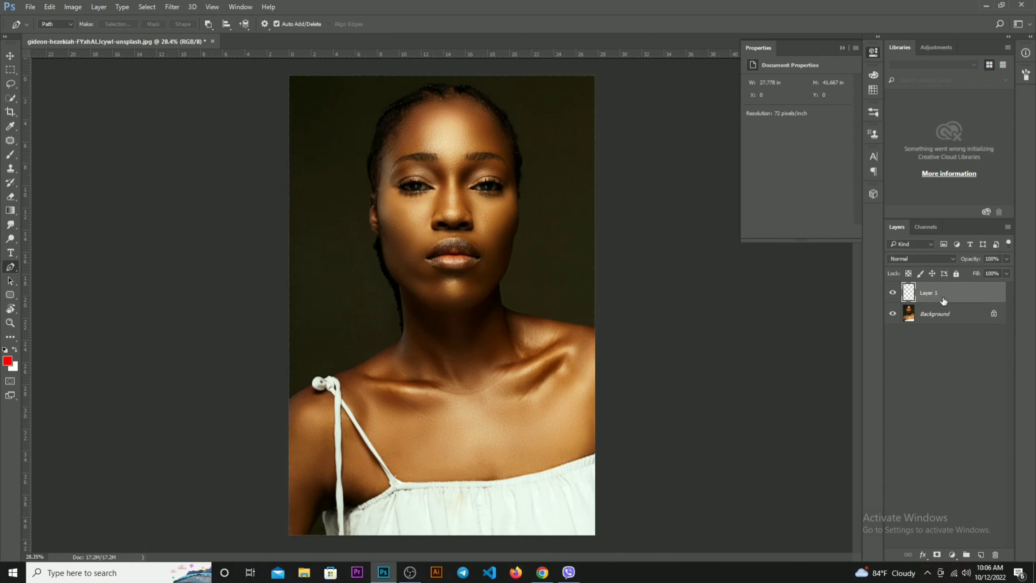
Create a new 13.333 x 13.333 inch document at 300 ppi with a white background
{"action": "key", "text": "v"}
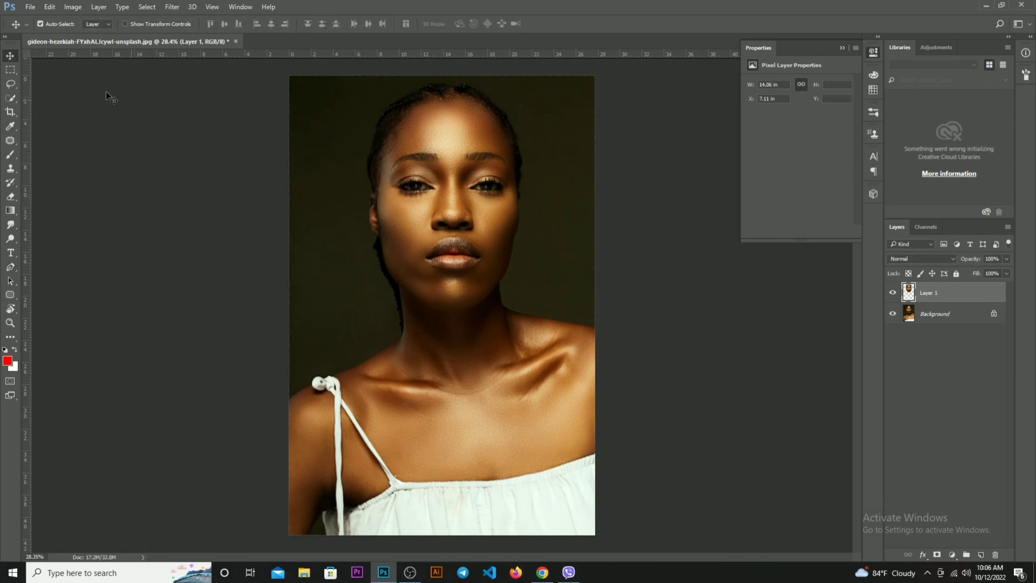
{"action": "left_click", "coordinate": [30, 7]}
{"action": "left_click", "coordinate": [41, 17]}
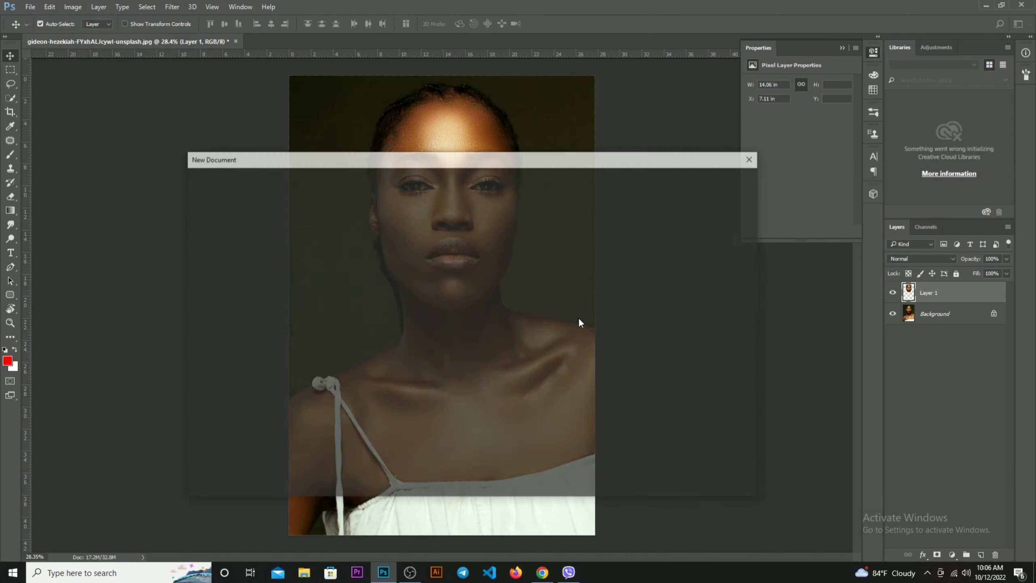
{"action": "left_click", "coordinate": [330, 263]}
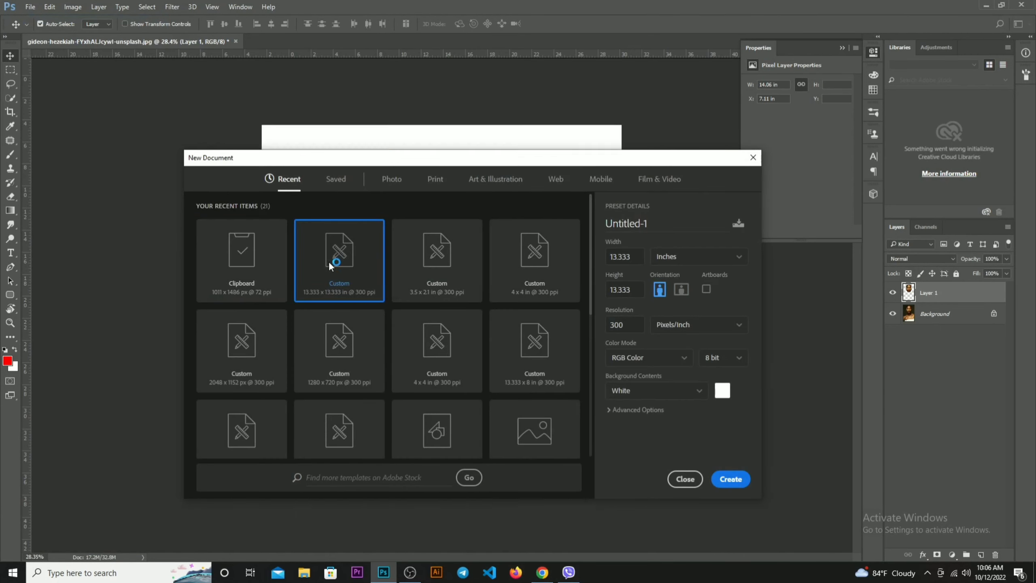
{"action": "double_click", "coordinate": [329, 261]}
Move the head cut-out from the portrait into the new document near the canvas centre and enlarge it to about 204%
{"action": "key", "text": "ctrl+Tab"}
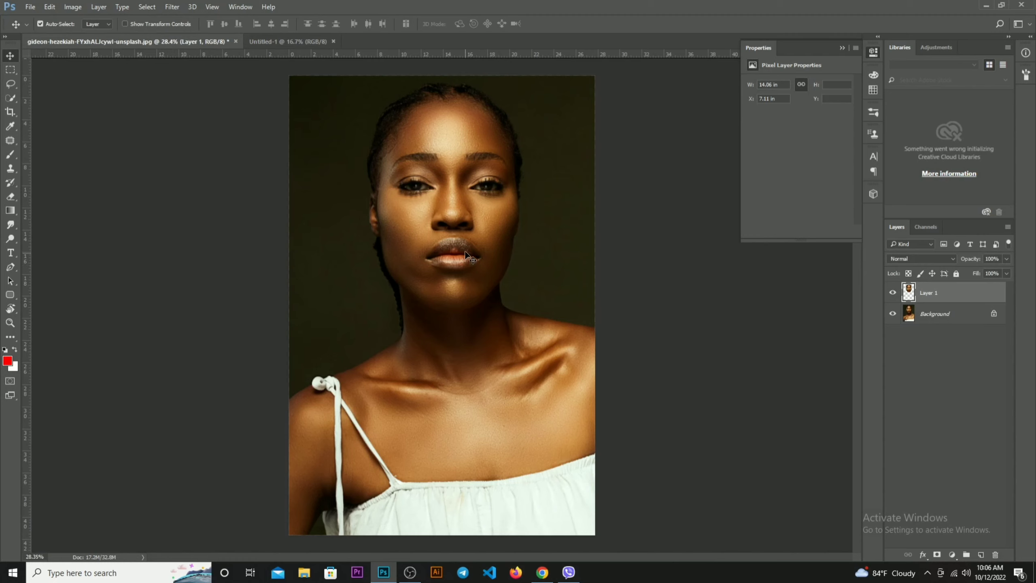
{"action": "left_click_drag", "start_coordinate": [467, 256], "coordinate": [503, 348]}
{"action": "left_click_drag", "start_coordinate": [491, 311], "coordinate": [467, 323]}
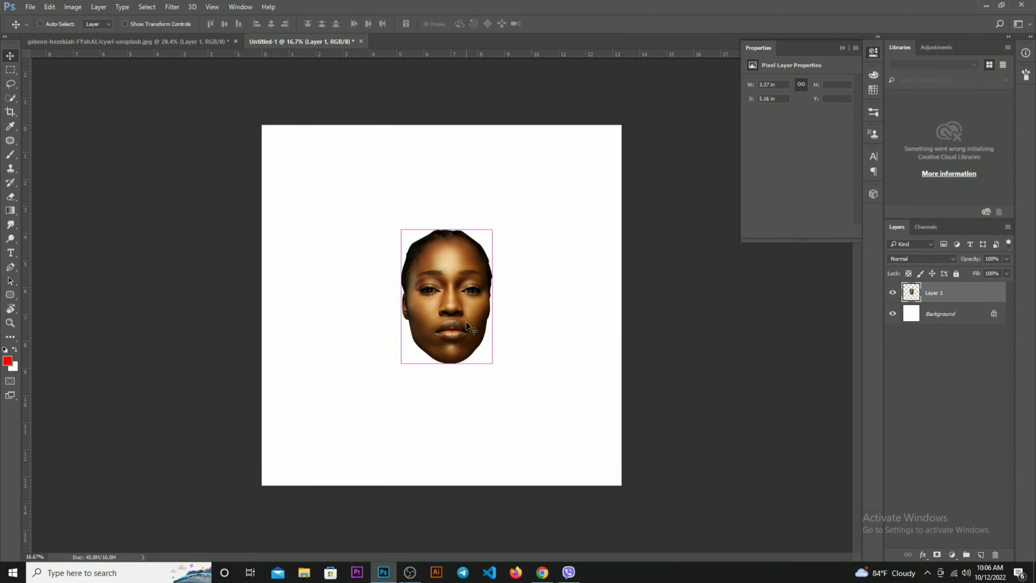
{"action": "key", "text": "ctrl+t"}
{"action": "left_click_drag", "start_coordinate": [492, 228], "coordinate": [541, 158]}
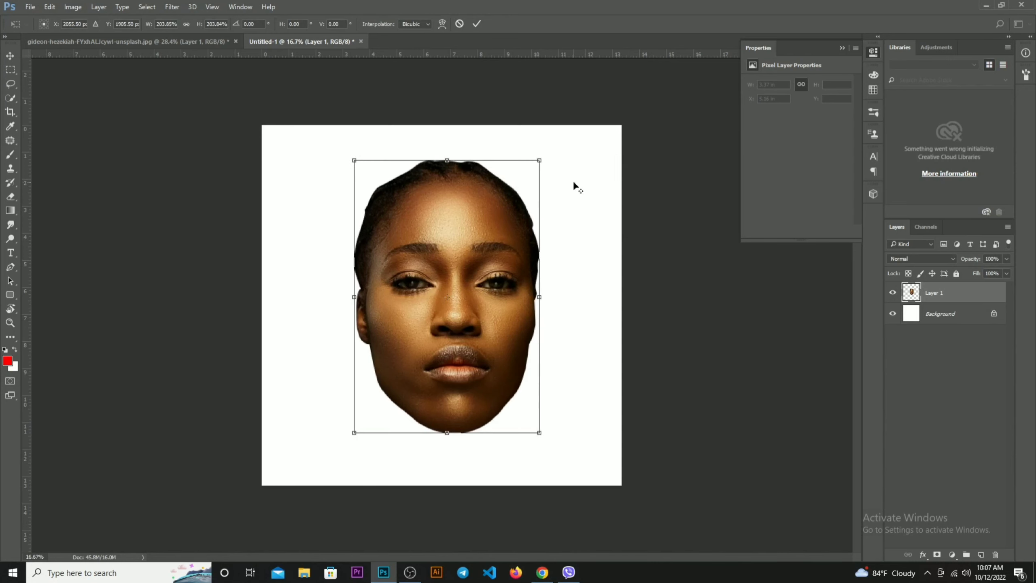
{"action": "key", "text": "Return"}
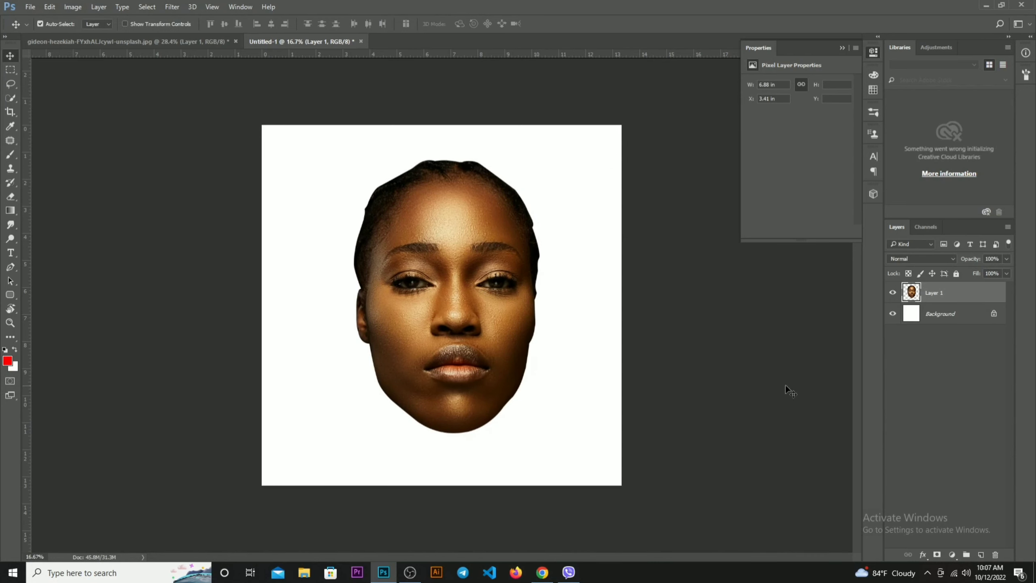
Add a Black & White adjustment layer above the head with Blues set to -167
{"action": "left_click", "coordinate": [951, 555]}
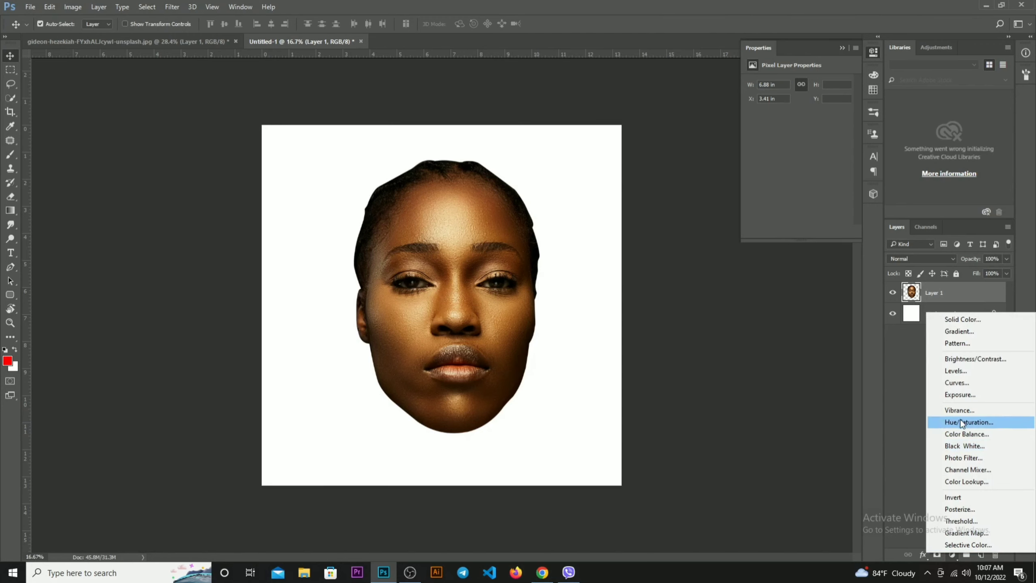
{"action": "left_click", "coordinate": [933, 446]}
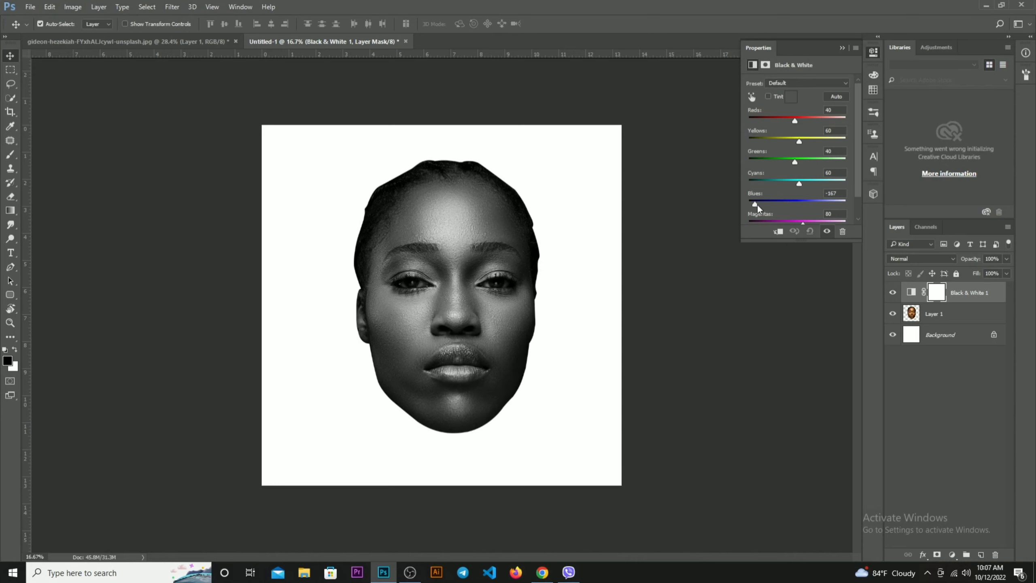
{"action": "left_click", "coordinate": [682, 290]}
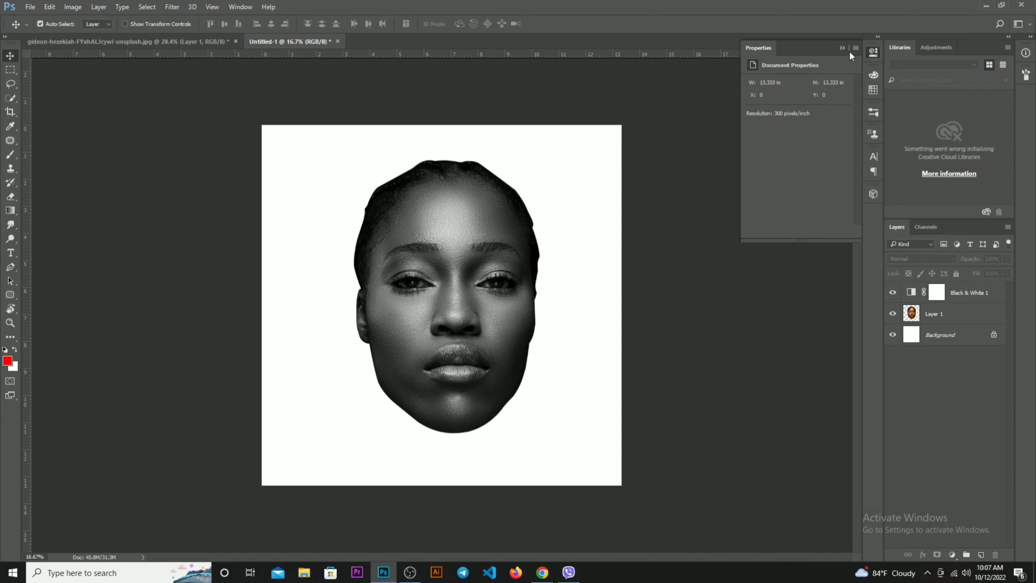
{"action": "left_click", "coordinate": [842, 49]}
Merge the head layer and the Black & White adjustment into a single layer
{"action": "scroll", "coordinate": [634, 311], "scroll_direction": "up", "scroll_amount": 2}
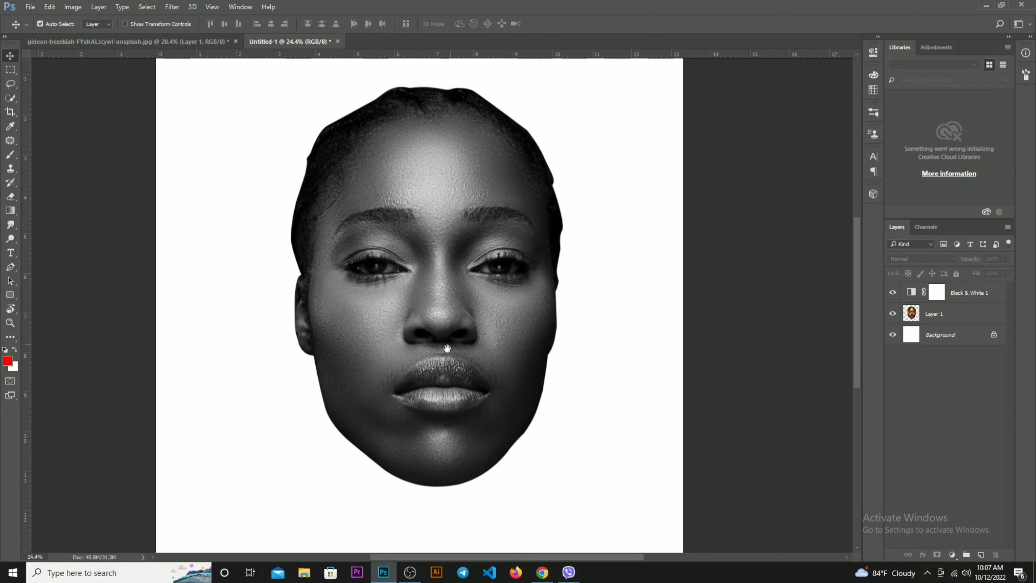
{"action": "left_click", "coordinate": [419, 263]}
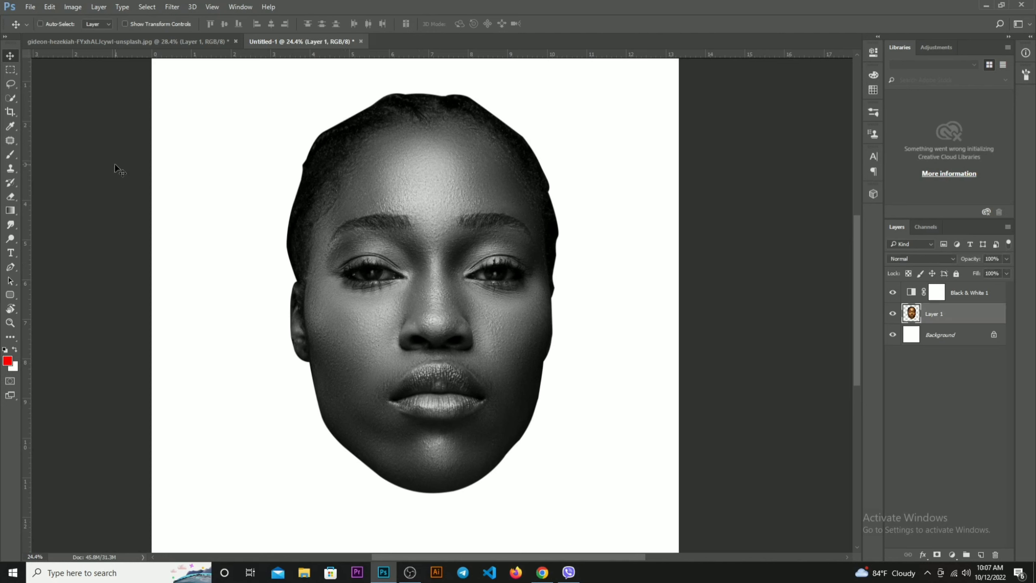
{"action": "key", "text": "ctrl+shift"}
{"action": "left_click", "coordinate": [964, 299], "text": "shift"}
{"action": "key", "text": "ctrl+shift"}
{"action": "key", "text": "ctrl+e"}
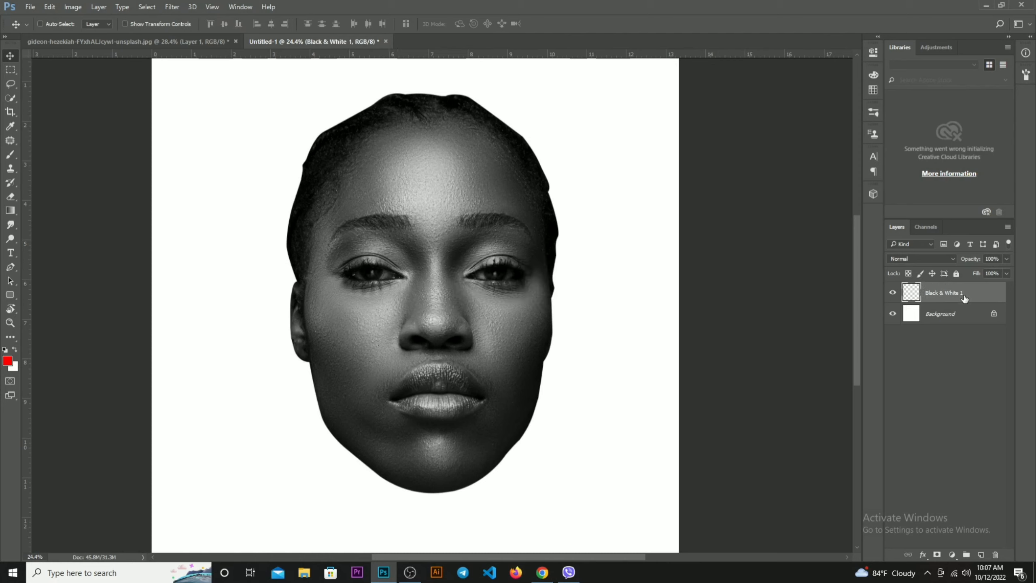
On a new layer, brush four red guide lines at 49% opacity across the forehead, brows, nose and lower lip
{"action": "left_click", "coordinate": [981, 555]}
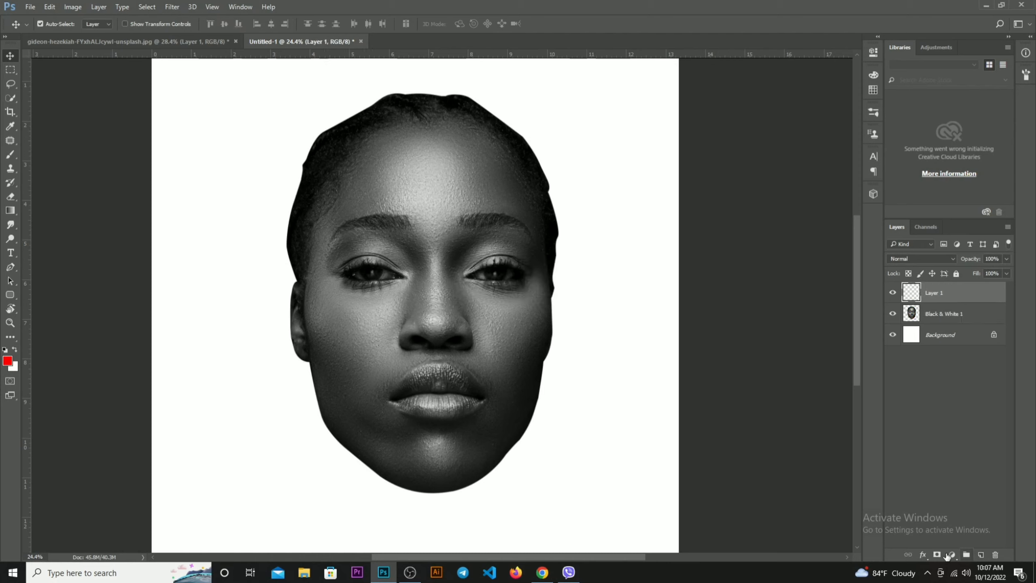
{"action": "left_click", "coordinate": [10, 155]}
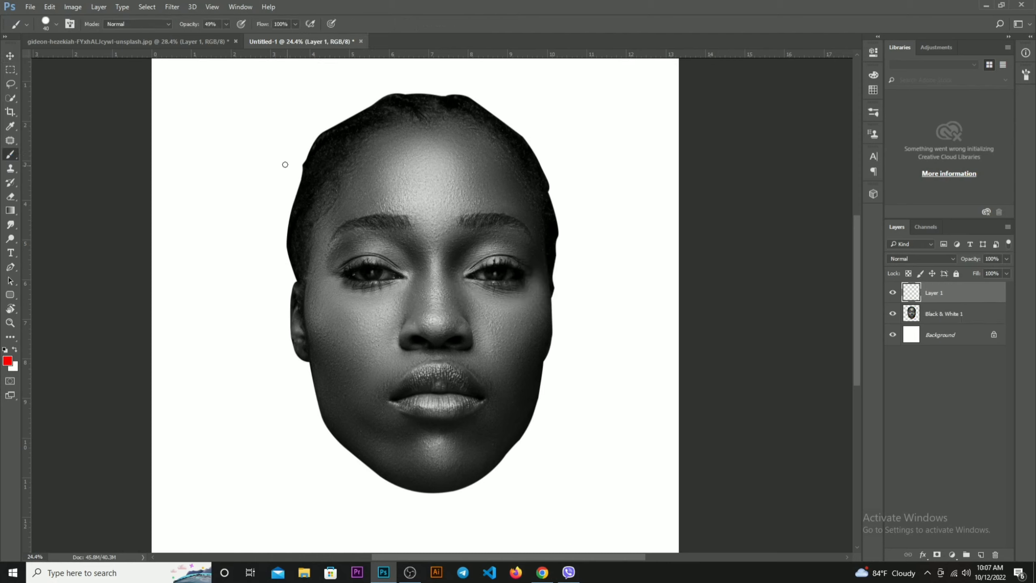
{"action": "mouse_move", "coordinate": [281, 159]}
{"action": "left_mouse_down"}
{"action": "mouse_move", "coordinate": [419, 162]}
{"action": "mouse_move", "coordinate": [550, 146]}
{"action": "left_mouse_up"}
{"action": "mouse_move", "coordinate": [230, 230]}
{"action": "left_mouse_down"}
{"action": "mouse_move", "coordinate": [399, 247]}
{"action": "mouse_move", "coordinate": [577, 231]}
{"action": "left_mouse_up"}
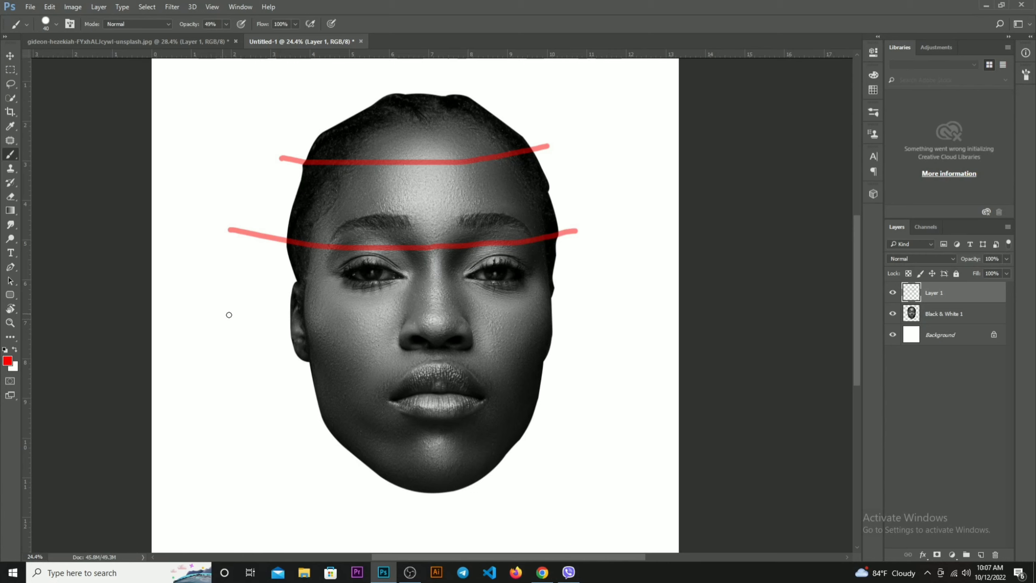
{"action": "mouse_move", "coordinate": [221, 313]}
{"action": "left_mouse_down"}
{"action": "mouse_move", "coordinate": [357, 331]}
{"action": "mouse_move", "coordinate": [601, 323]}
{"action": "left_mouse_up"}
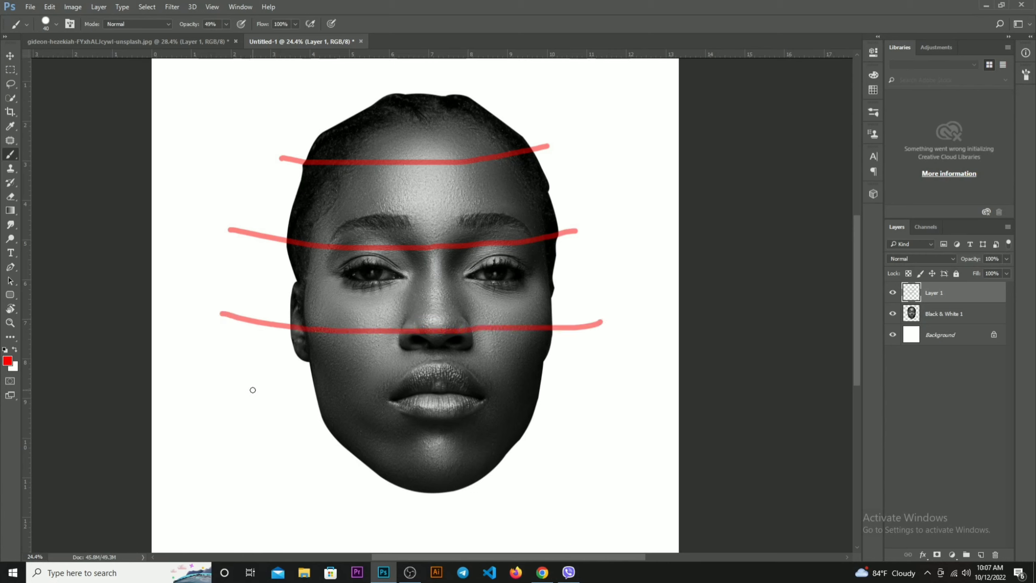
{"action": "mouse_move", "coordinate": [243, 395]}
{"action": "left_mouse_down"}
{"action": "mouse_move", "coordinate": [422, 423]}
{"action": "mouse_move", "coordinate": [490, 420]}
{"action": "mouse_move", "coordinate": [547, 402]}
{"action": "left_mouse_up"}
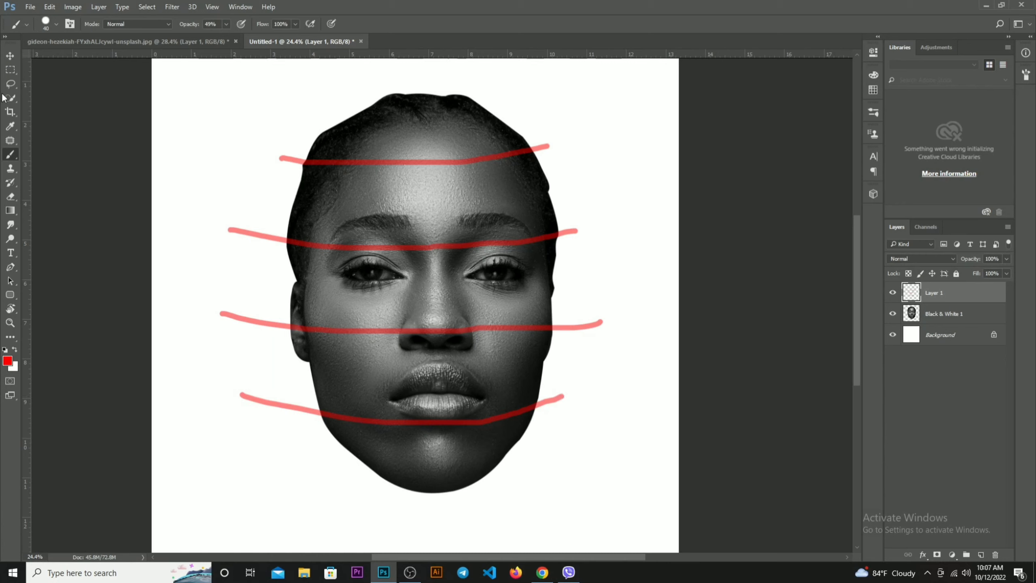
Outline the head above the forehead guide line with the Pen tool and copy that area of the Black & White 1 layer to a new layer
{"action": "key", "text": "p"}
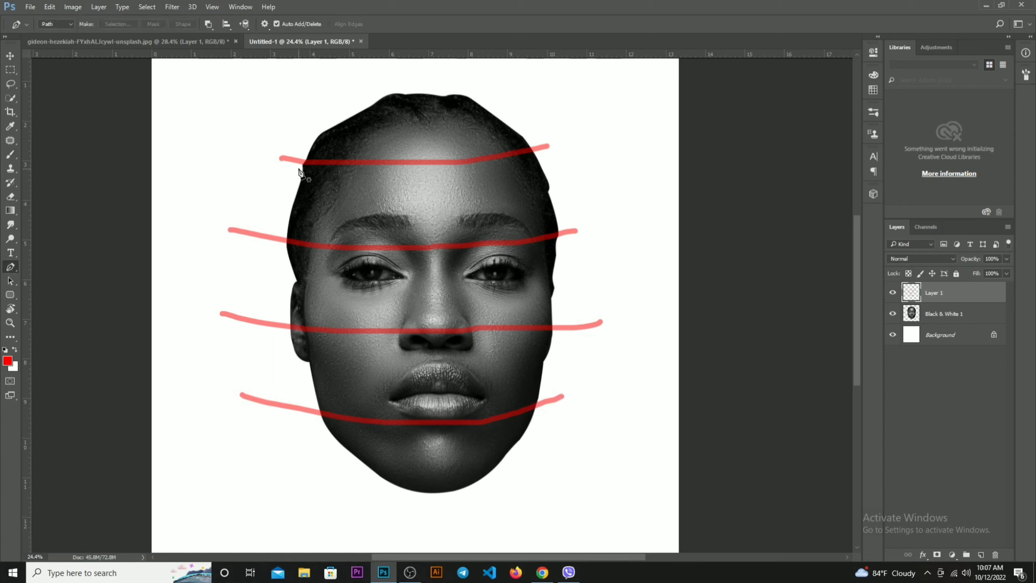
{"action": "left_click", "coordinate": [948, 313]}
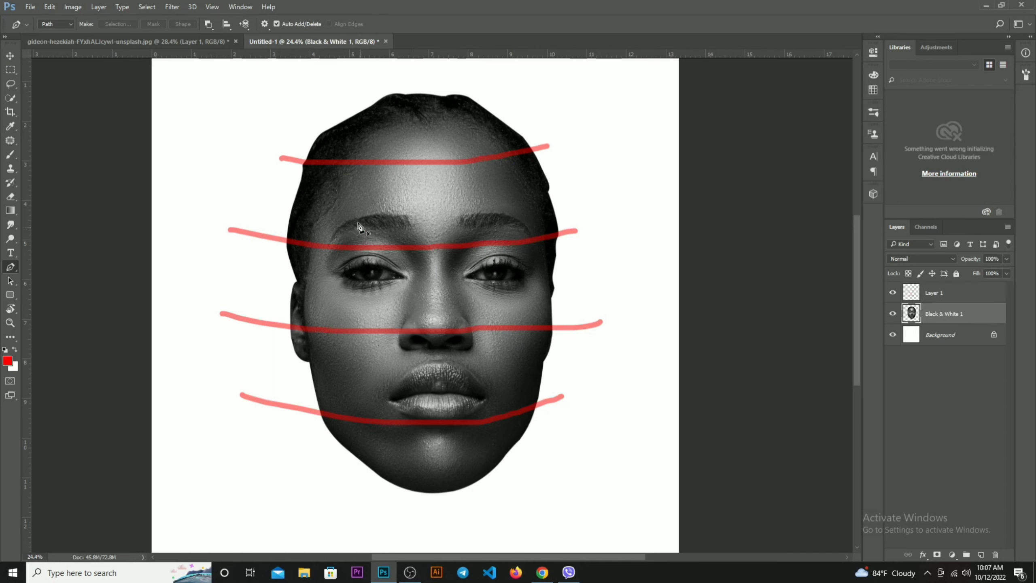
{"action": "left_click", "coordinate": [297, 162]}
{"action": "left_click_drag", "start_coordinate": [535, 148], "coordinate": [610, 120]}
{"action": "left_click", "coordinate": [590, 121]}
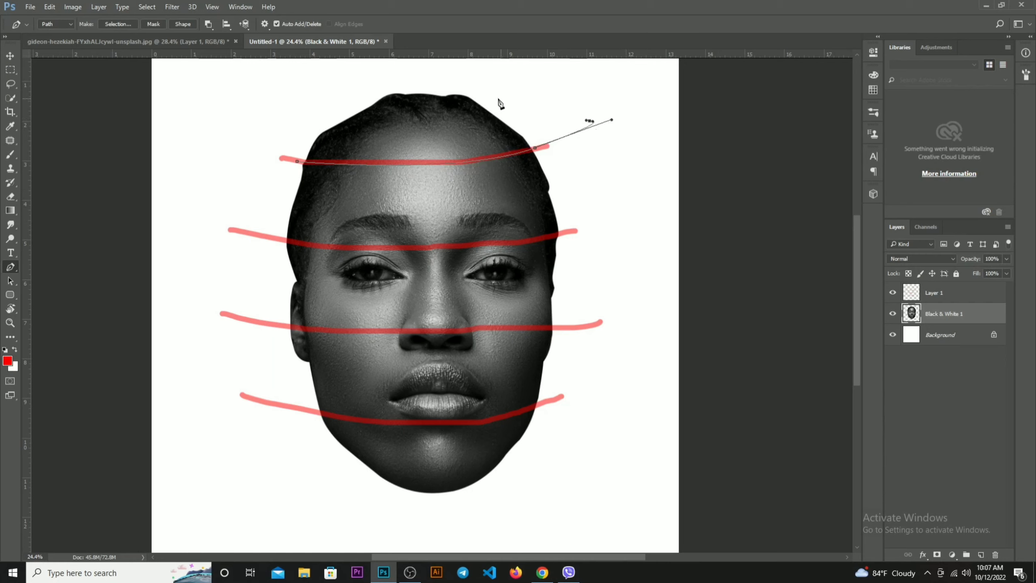
{"action": "left_click", "coordinate": [498, 98]}
{"action": "left_click", "coordinate": [421, 84]}
{"action": "left_click", "coordinate": [357, 84]}
{"action": "left_click", "coordinate": [302, 97]}
{"action": "left_click", "coordinate": [291, 109]}
{"action": "left_click", "coordinate": [279, 127]}
{"action": "key", "text": "ctrl+Return"}
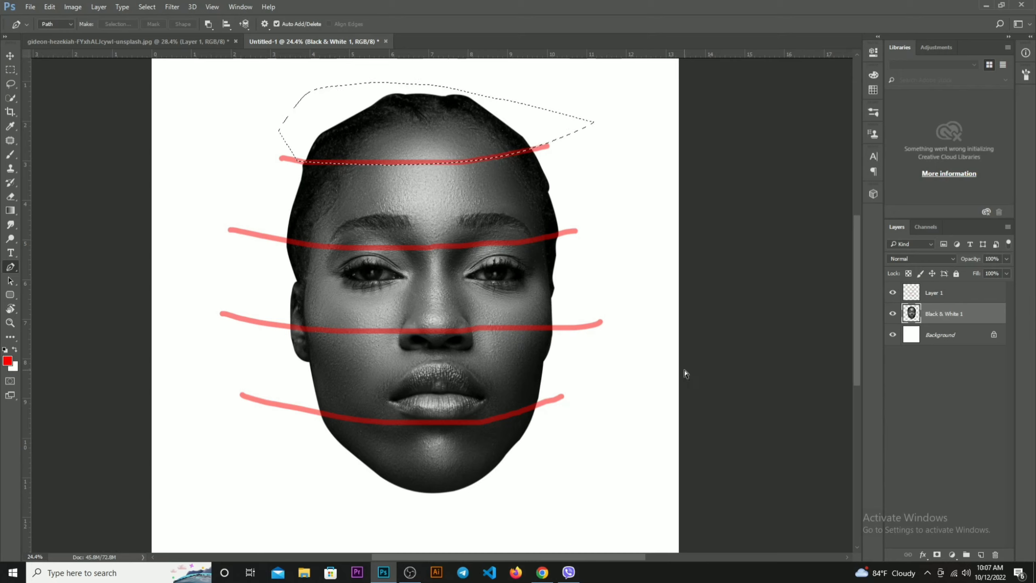
{"action": "key", "text": "ctrl+j"}
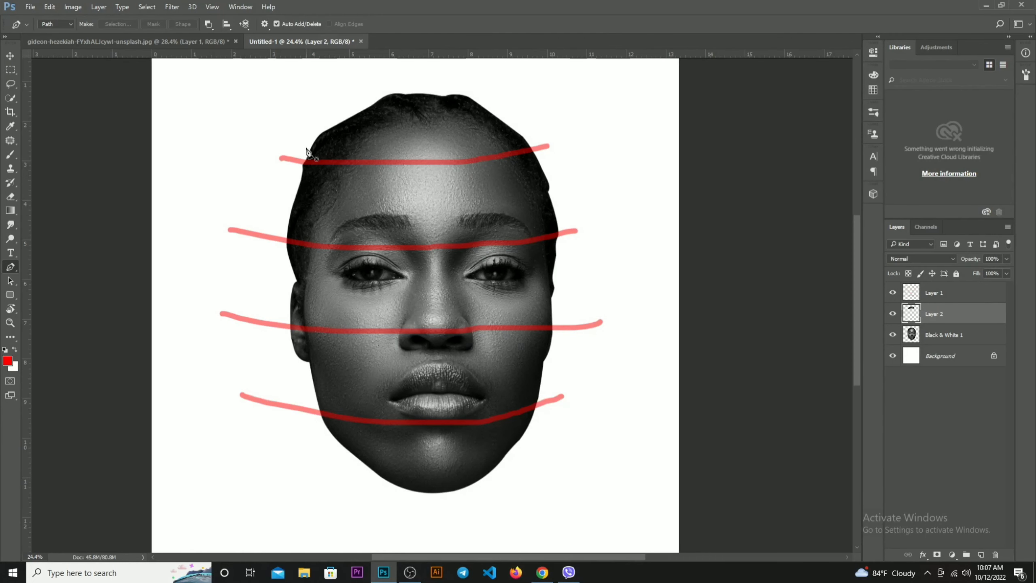
Outline the band between the forehead and brow guide lines with the Pen tool and copy it from Black & White 1 to a new layer
{"action": "left_click", "coordinate": [300, 160]}
{"action": "left_click_drag", "start_coordinate": [538, 147], "coordinate": [639, 120]}
{"action": "left_click_drag", "start_coordinate": [639, 199], "coordinate": [638, 208]}
{"action": "left_click", "coordinate": [561, 233]}
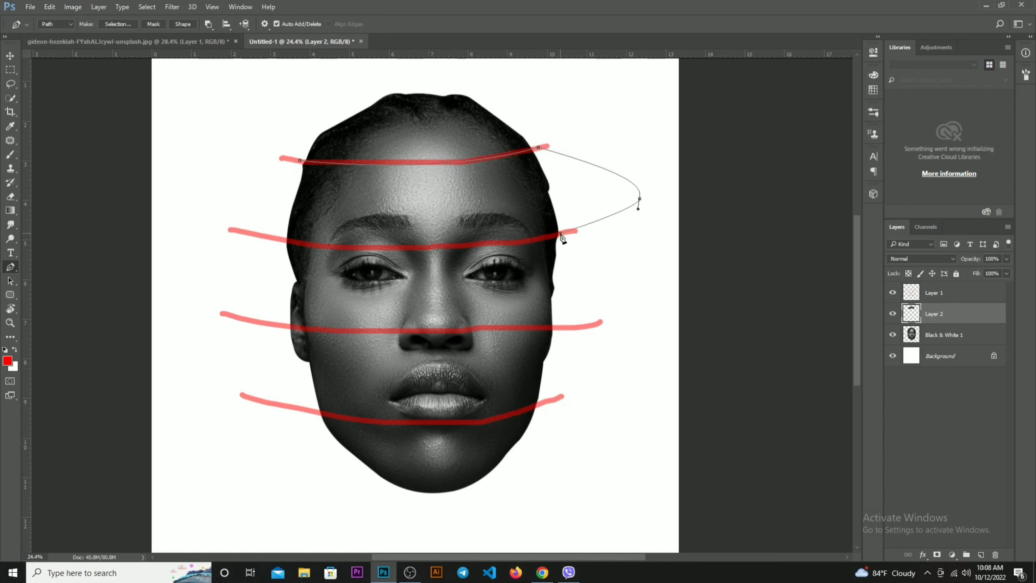
{"action": "left_click_drag", "start_coordinate": [276, 239], "coordinate": [98, 213]}
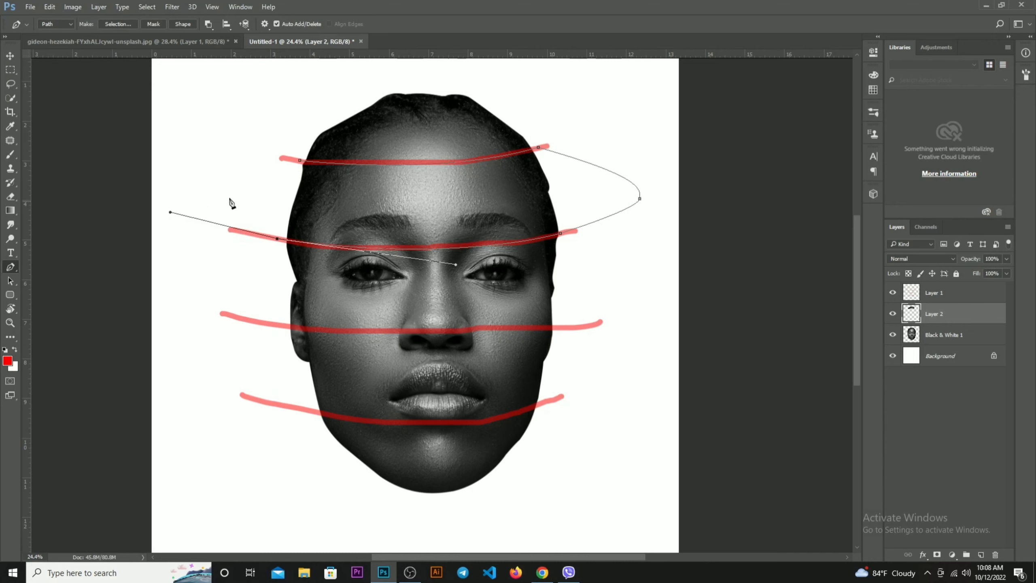
{"action": "left_click_drag", "start_coordinate": [244, 192], "coordinate": [255, 187]}
{"action": "key", "text": "ctrl+Return"}
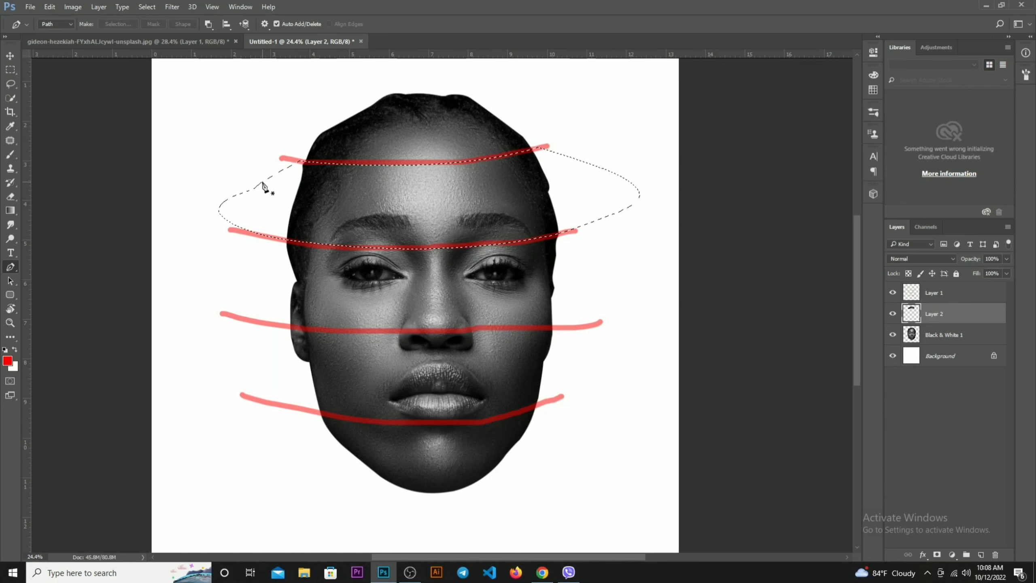
{"action": "left_click", "coordinate": [956, 339]}
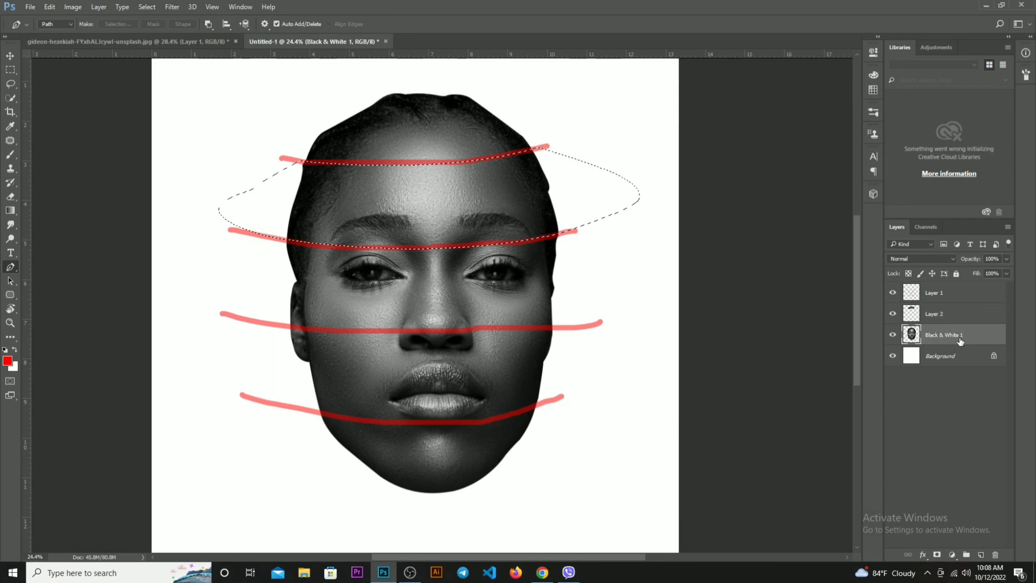
{"action": "key", "text": "ctrl+d"}
{"action": "key", "text": "ctrl+shift+alt+n"}
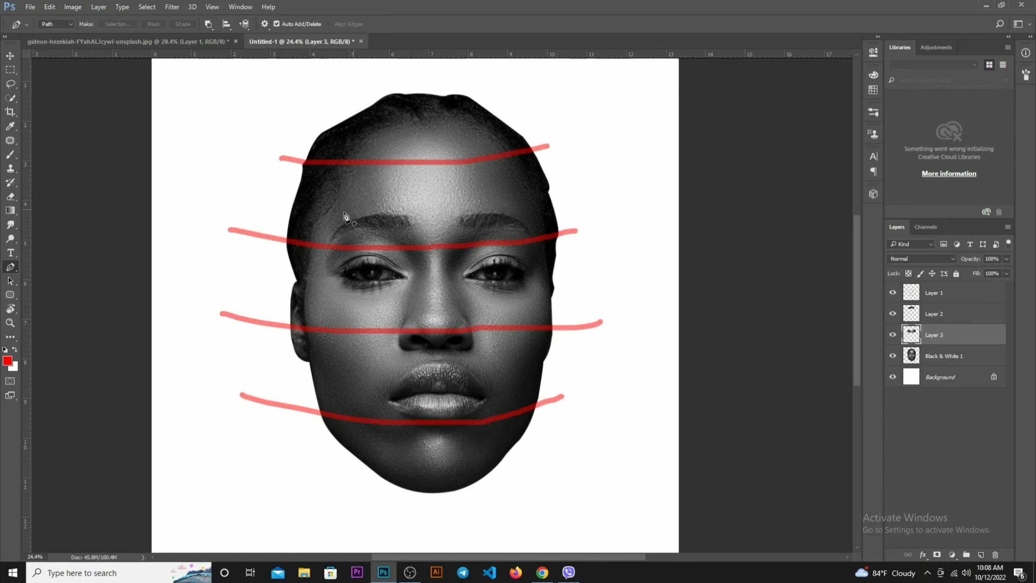
Outline the eye band between the brow and nose guide lines with a path and copy it from Black & White 1 to a new layer
{"action": "left_click", "coordinate": [279, 239]}
{"action": "left_click_drag", "start_coordinate": [564, 233], "coordinate": [714, 254]}
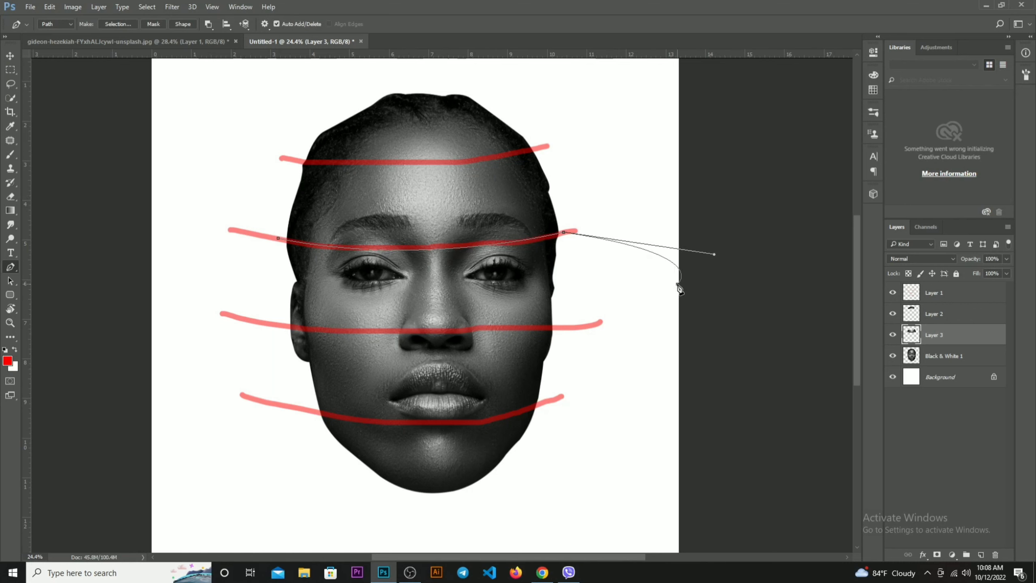
{"action": "left_click_drag", "start_coordinate": [678, 284], "coordinate": [668, 289]}
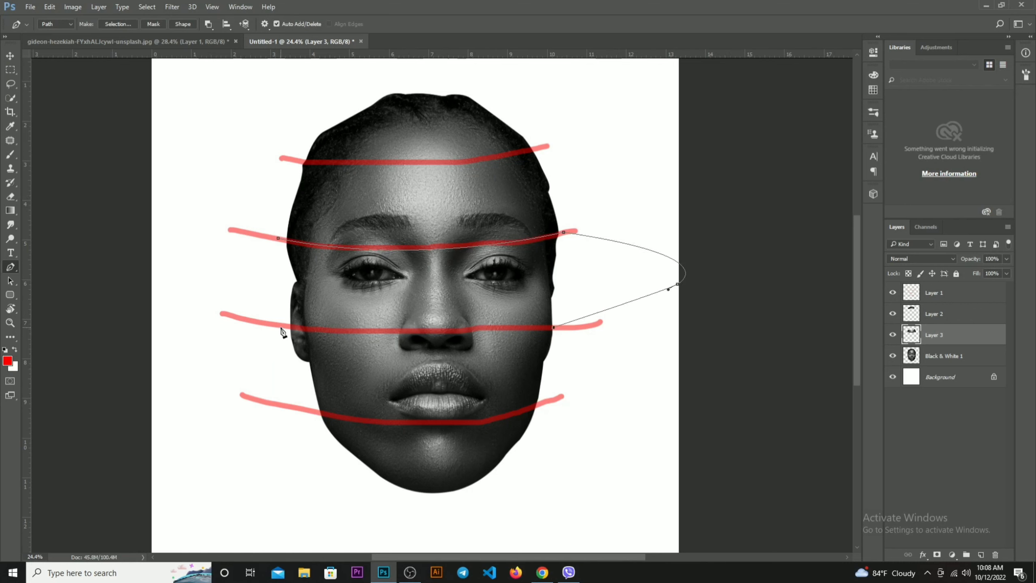
{"action": "left_click_drag", "start_coordinate": [280, 325], "coordinate": [283, 300]}
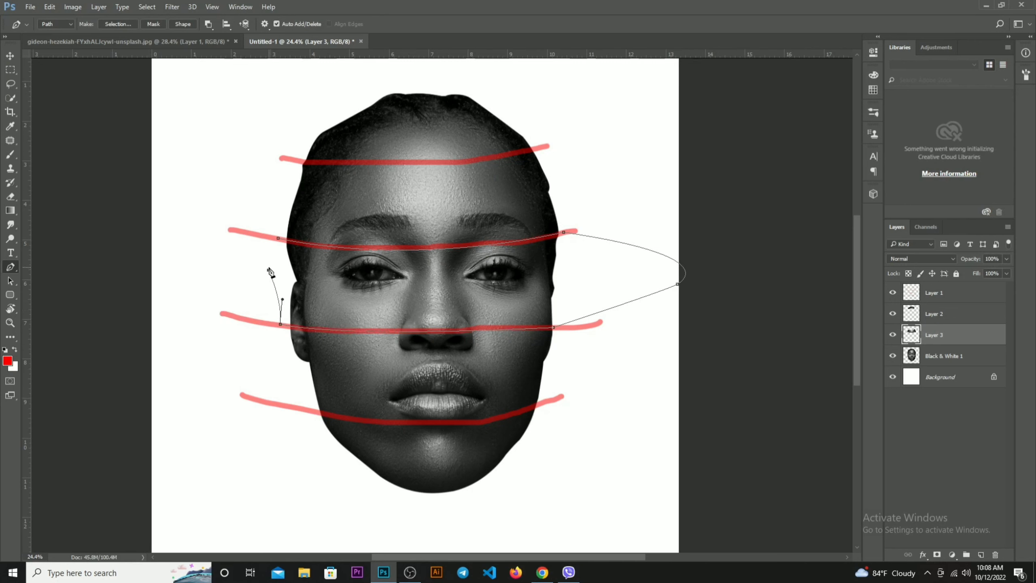
{"action": "left_click", "coordinate": [270, 270]}
{"action": "key", "text": "ctrl+Return"}
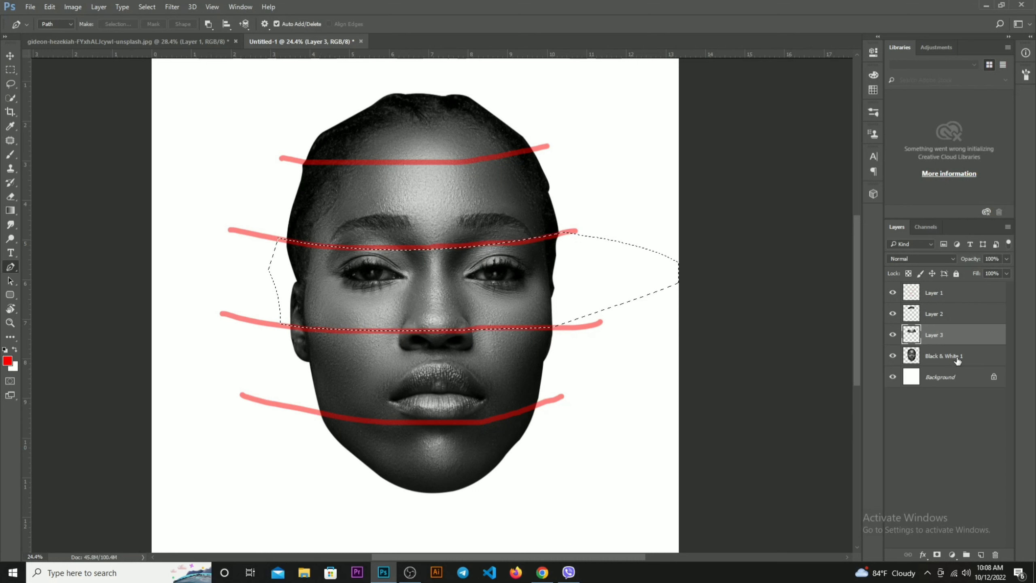
{"action": "left_click", "coordinate": [947, 360]}
{"action": "key", "text": "ctrl+j"}
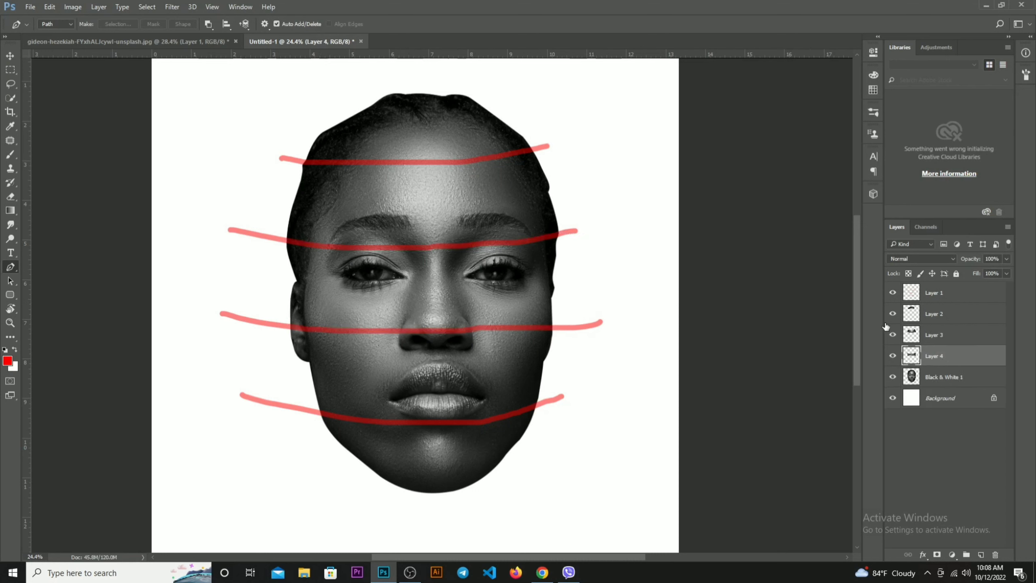
Outline the mouth band between the nose and lower-lip guide lines with a path and copy it from Black & White 1 to a new layer
{"action": "left_click", "coordinate": [281, 325]}
{"action": "left_click_drag", "start_coordinate": [563, 328], "coordinate": [703, 362]}
{"action": "left_click_drag", "start_coordinate": [658, 383], "coordinate": [651, 385]}
{"action": "left_click", "coordinate": [537, 405]}
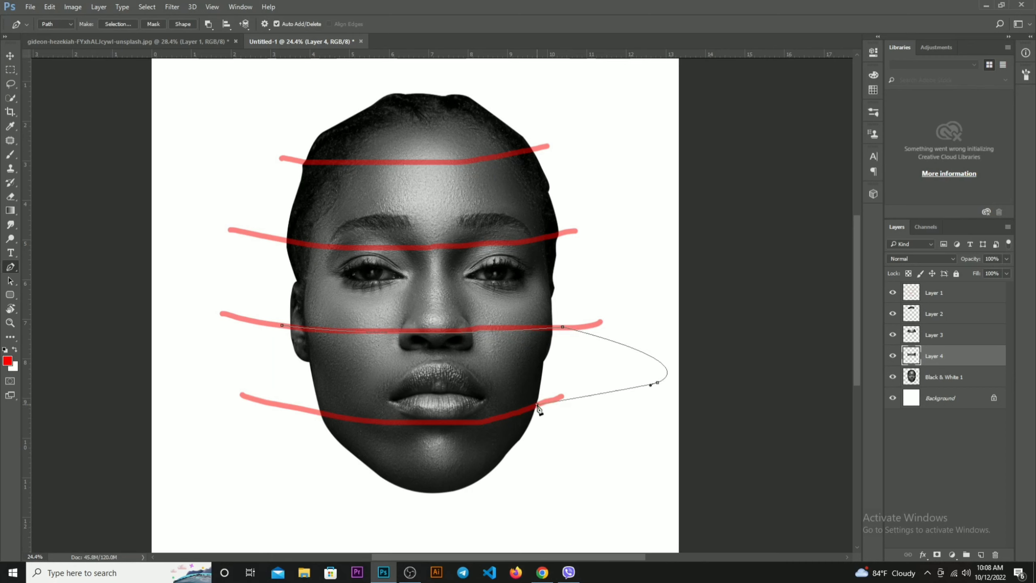
{"action": "left_click_drag", "start_coordinate": [315, 410], "coordinate": [192, 407]}
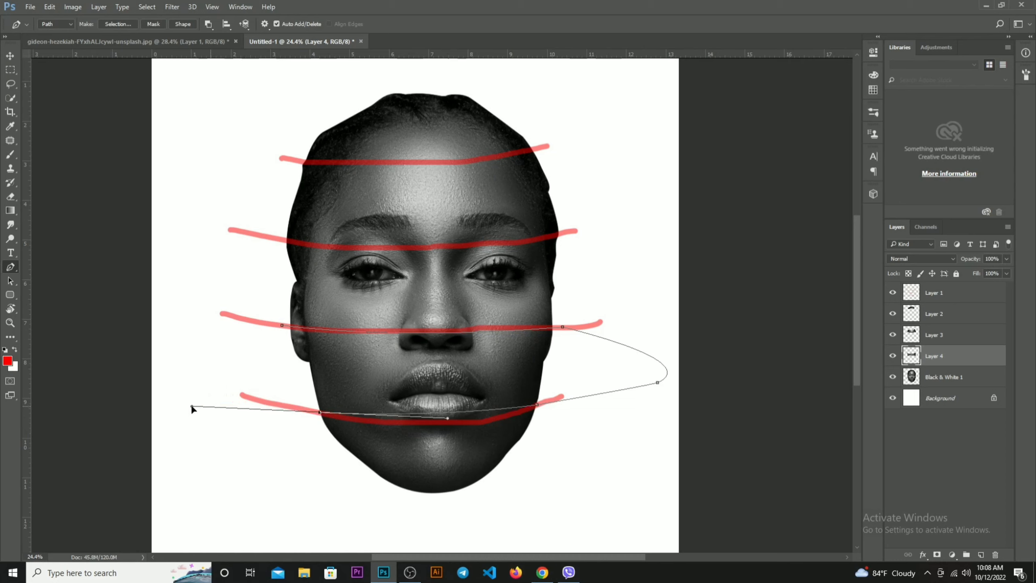
{"action": "key", "text": "ctrl+z"}
{"action": "left_click_drag", "start_coordinate": [437, 424], "coordinate": [255, 347]}
{"action": "key", "text": "ctrl+Return"}
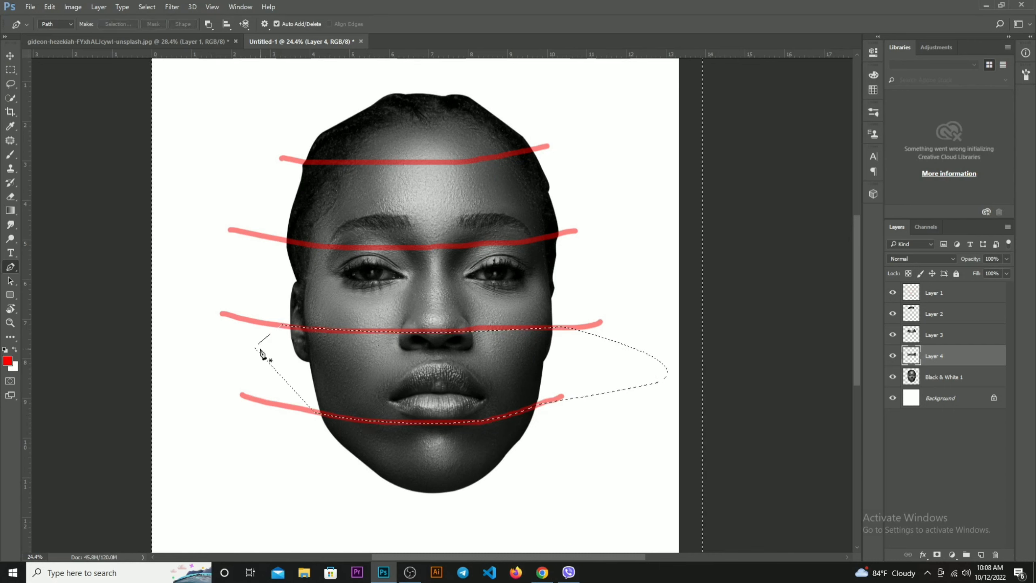
{"action": "left_click", "coordinate": [971, 380]}
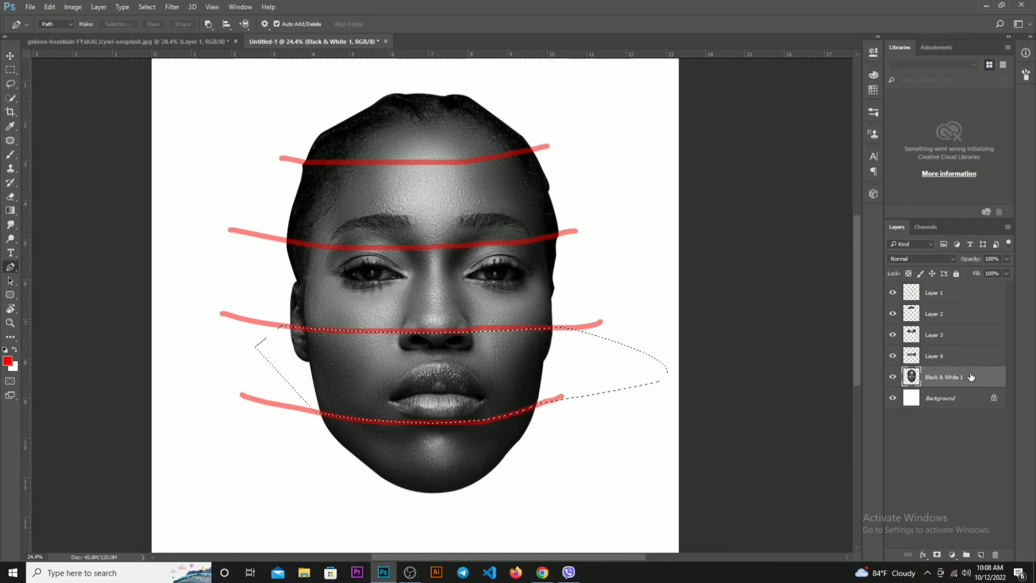
{"action": "key", "text": "ctrl+j"}
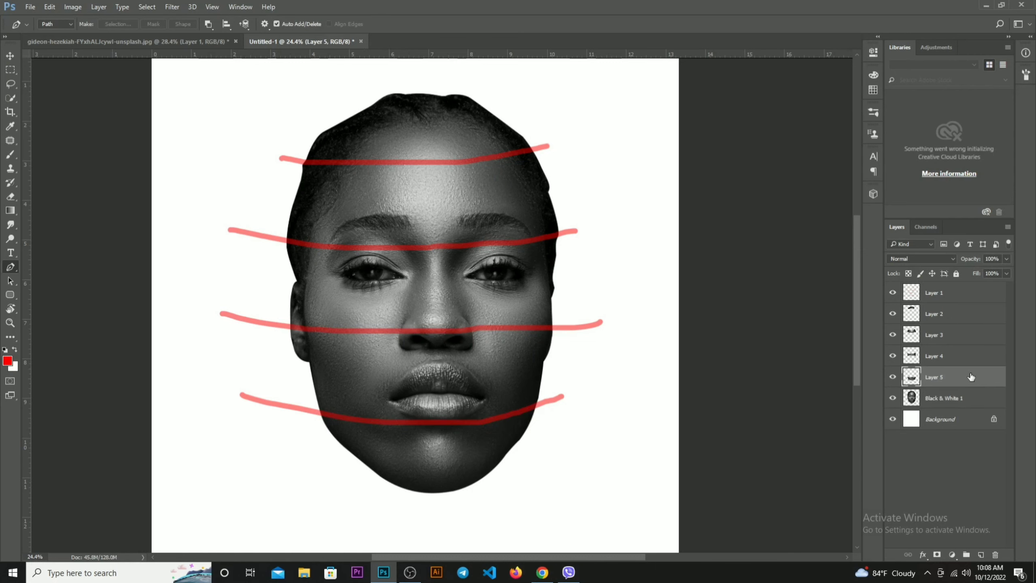
Outline the chin below the lowest guide line with a path and copy it from Black & White 1 to a new layer
{"action": "left_click", "coordinate": [315, 412]}
{"action": "left_click_drag", "start_coordinate": [539, 406], "coordinate": [668, 370]}
{"action": "left_click_drag", "start_coordinate": [668, 423], "coordinate": [617, 463]}
{"action": "left_click_drag", "start_coordinate": [538, 501], "coordinate": [430, 509]}
{"action": "left_click_drag", "start_coordinate": [355, 501], "coordinate": [321, 474]}
{"action": "left_click_drag", "start_coordinate": [309, 455], "coordinate": [302, 440]}
{"action": "key", "text": "ctrl+Return"}
{"action": "key", "text": "ctrl+j"}
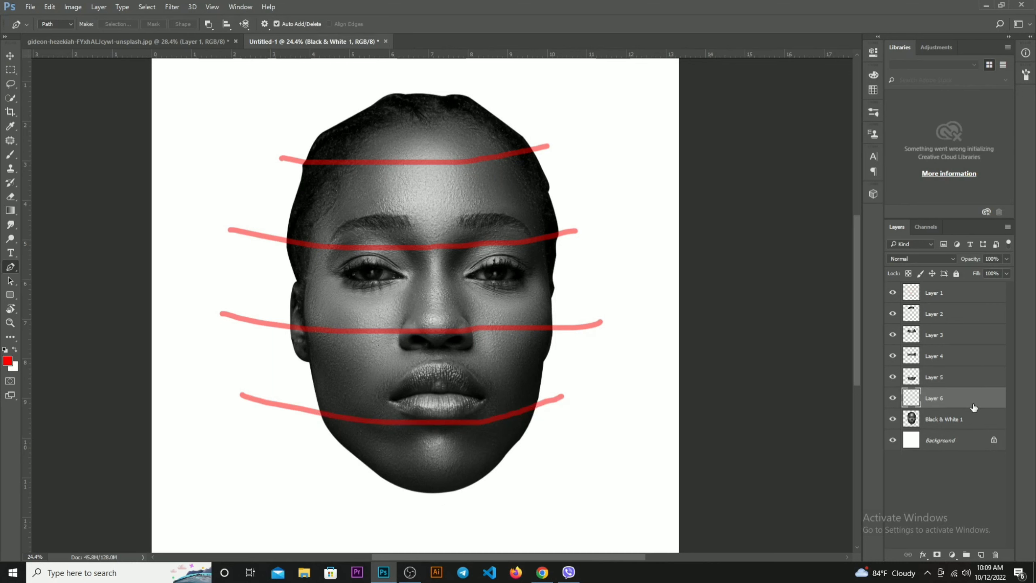
Hide the red guide-line layer and the full Black & White 1 head layer
{"action": "key", "text": "v"}
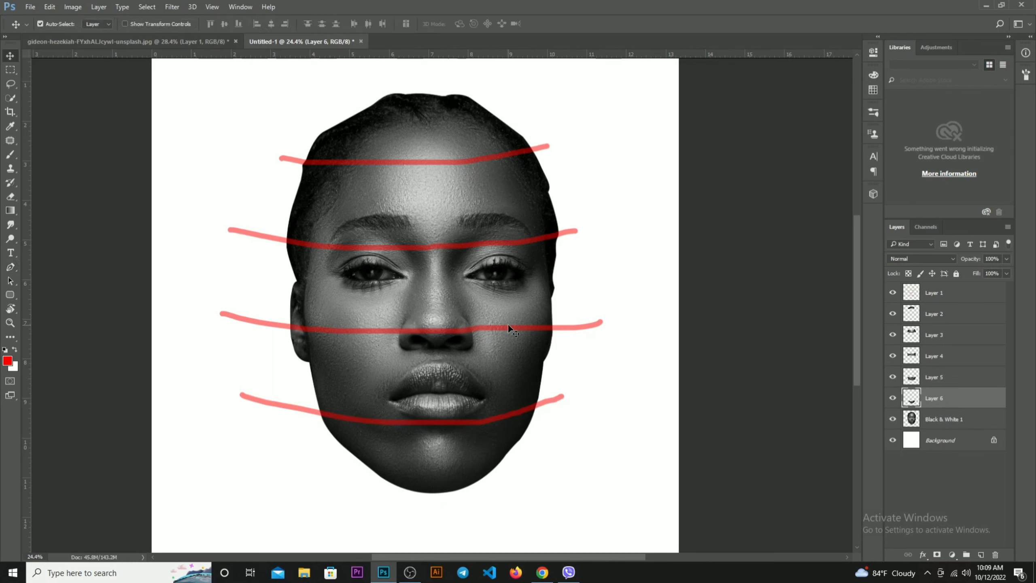
{"action": "left_click", "coordinate": [420, 161]}
{"action": "left_click", "coordinate": [893, 293]}
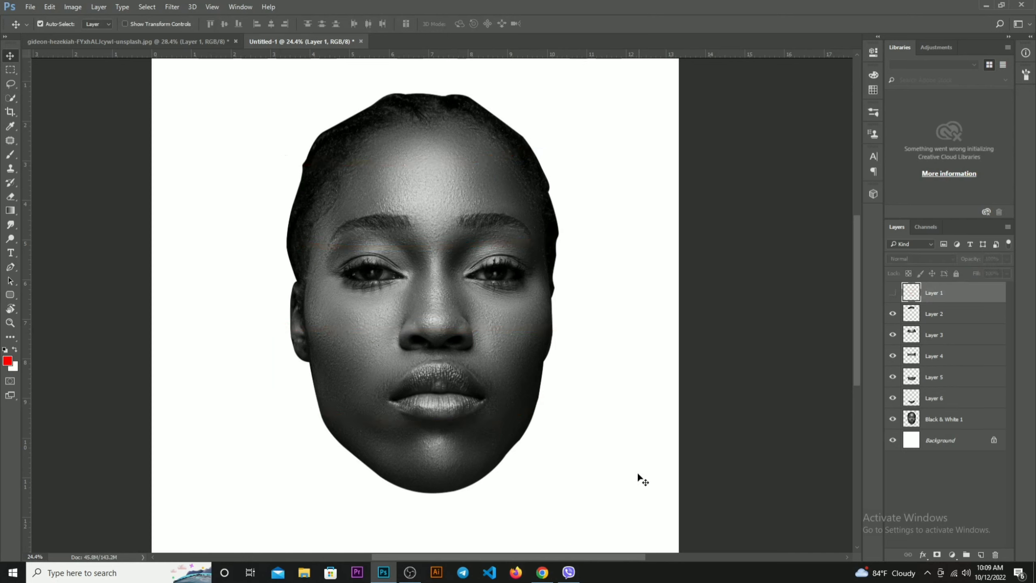
{"action": "left_click", "coordinate": [892, 420]}
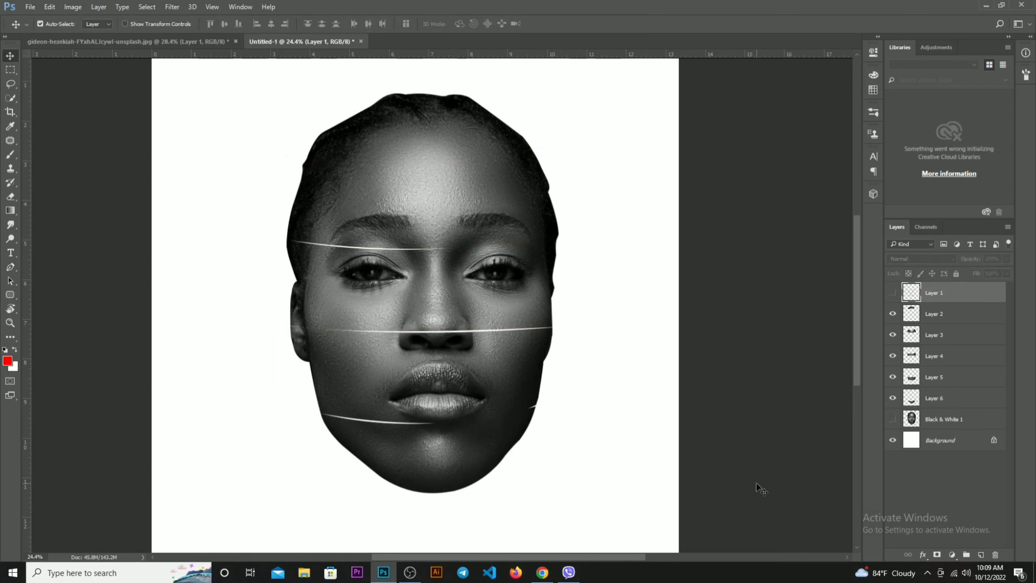
Spread the slices slightly apart by moving the two forehead slices up and the mouth and chin slices down
{"action": "scroll", "coordinate": [458, 316], "scroll_direction": "down", "scroll_amount": 1}
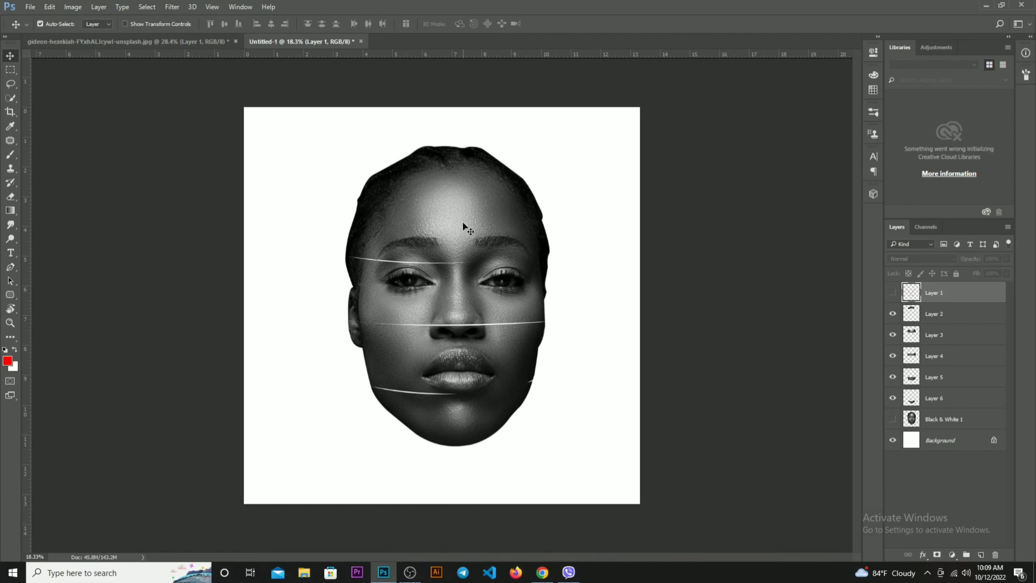
{"action": "left_click_drag", "start_coordinate": [451, 182], "coordinate": [451, 169]}
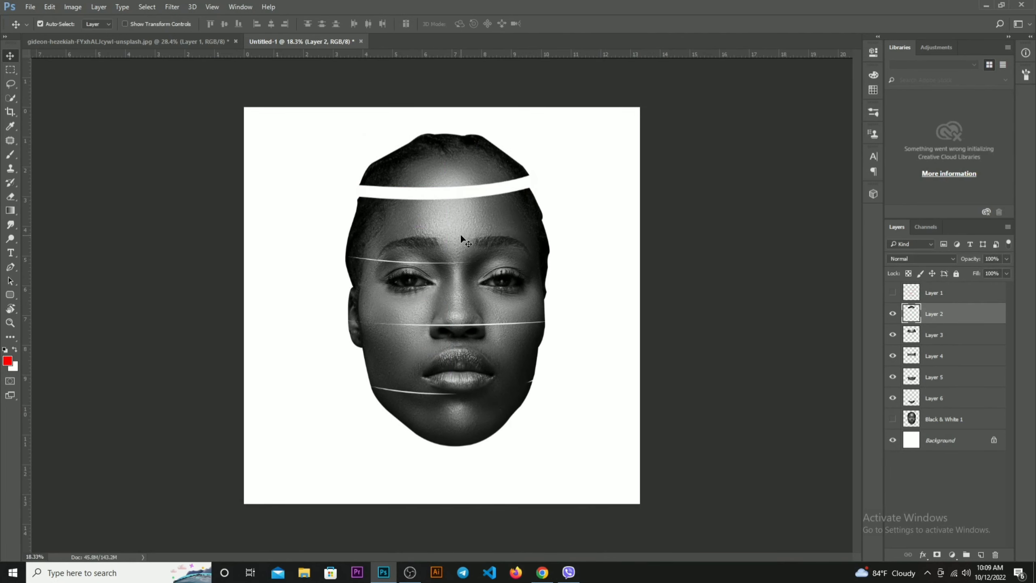
{"action": "left_click_drag", "start_coordinate": [462, 237], "coordinate": [460, 231]}
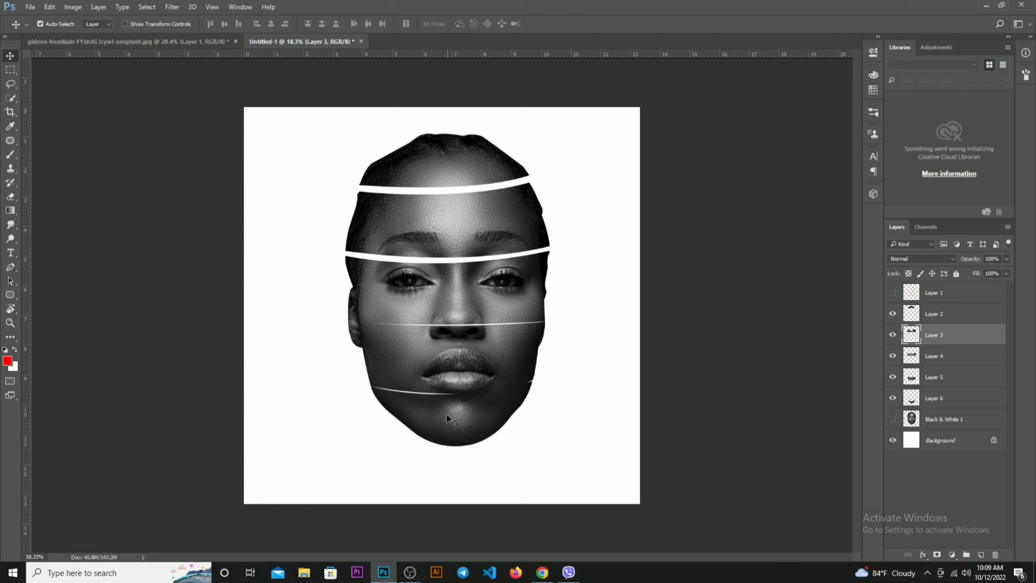
{"action": "left_click_drag", "start_coordinate": [447, 415], "coordinate": [444, 436]}
{"action": "left_click_drag", "start_coordinate": [454, 372], "coordinate": [451, 386]}
{"action": "left_click_drag", "start_coordinate": [460, 298], "coordinate": [461, 307]}
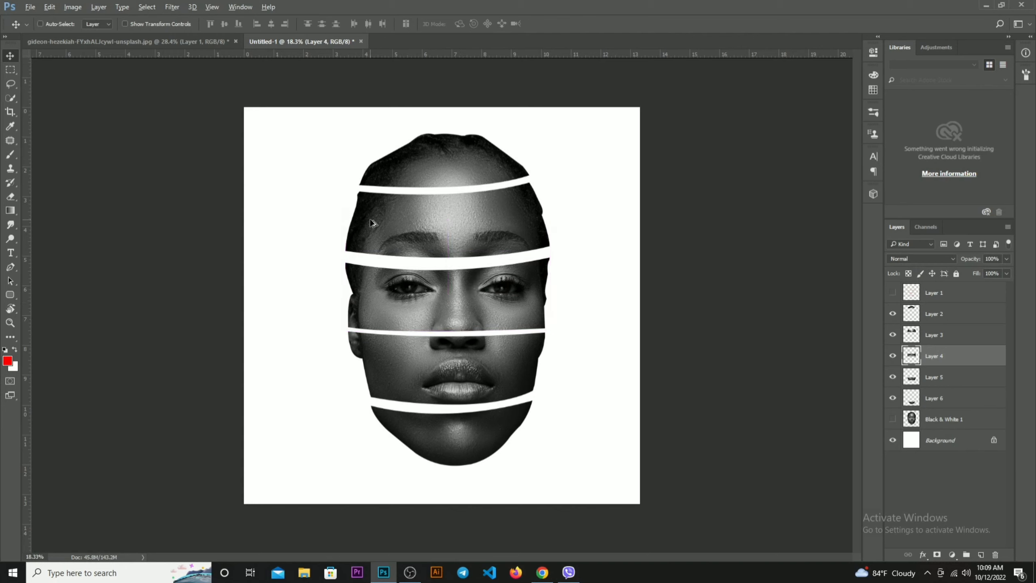
{"action": "key", "text": "ctrl+z"}
Select all five face slices and scale them down together
{"action": "left_click_drag", "start_coordinate": [310, 147], "coordinate": [561, 457]}
{"action": "key", "text": "ctrl+t"}
{"action": "left_click_drag", "start_coordinate": [550, 135], "coordinate": [535, 159]}
{"action": "key", "text": "Return"}
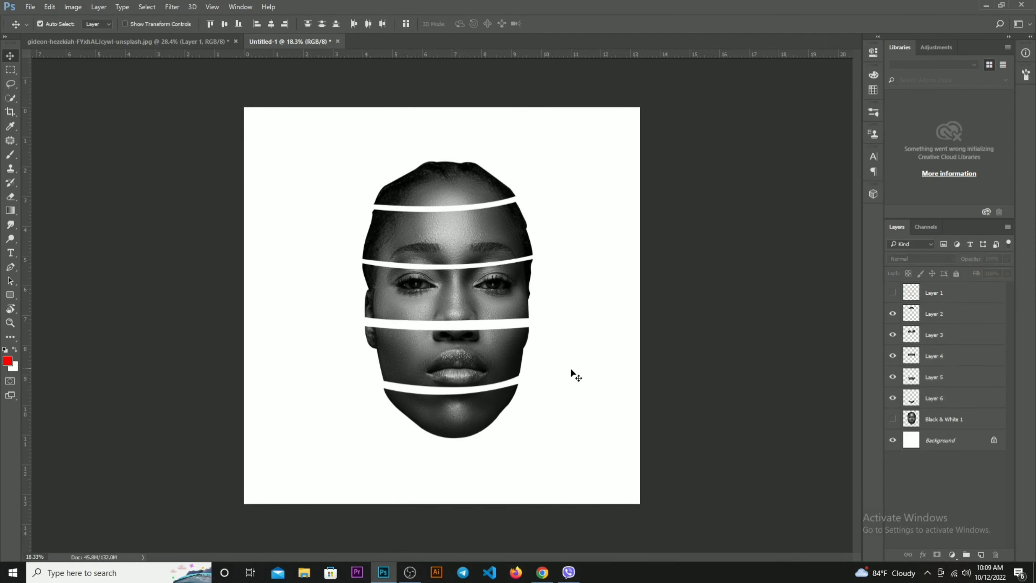
Widen the gaps by moving the top slice up and the eye, mouth and chin slices down together
{"action": "left_click_drag", "start_coordinate": [454, 195], "coordinate": [455, 172]}
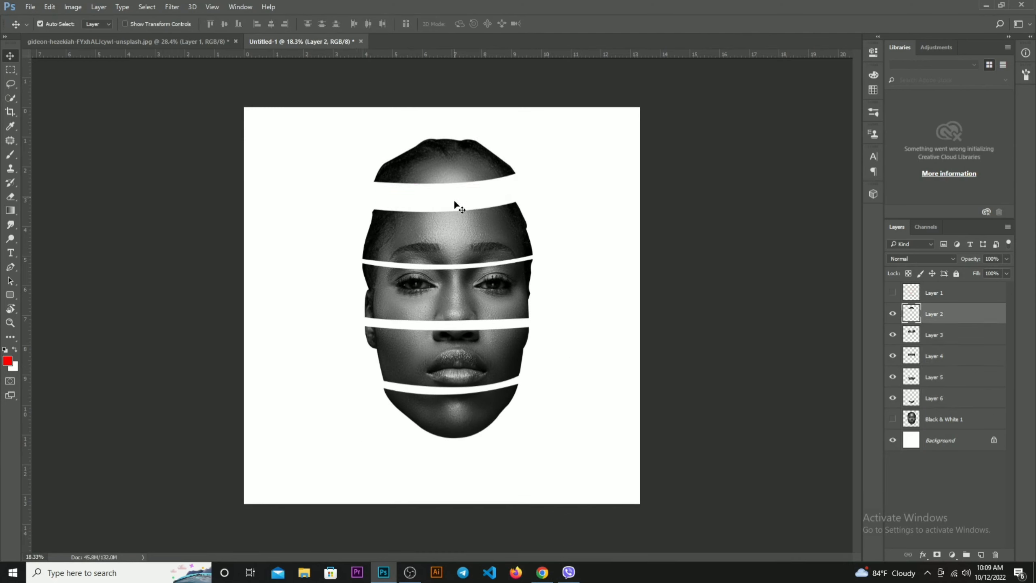
{"action": "left_click_drag", "start_coordinate": [311, 303], "coordinate": [526, 394]}
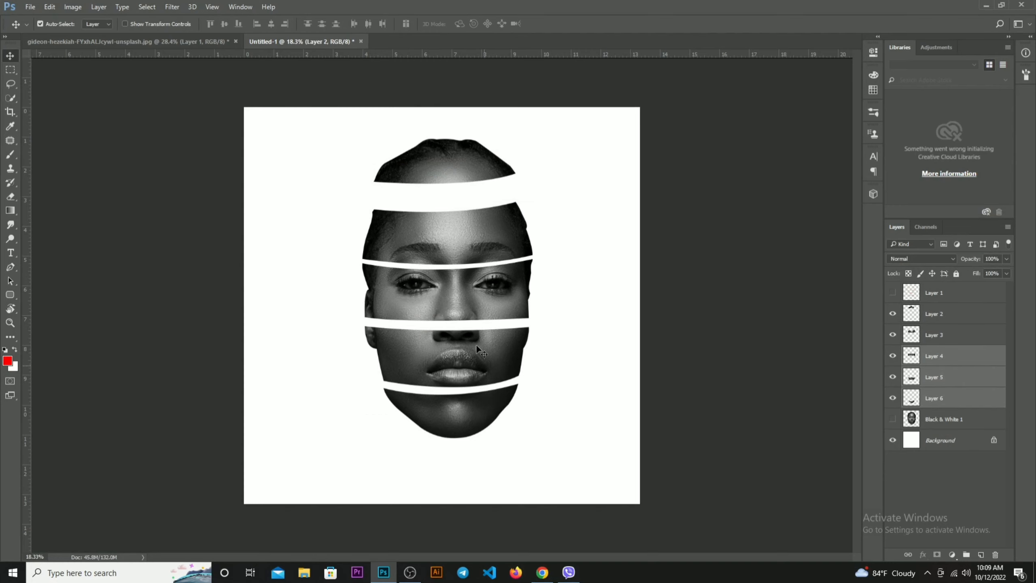
{"action": "left_click_drag", "start_coordinate": [465, 306], "coordinate": [464, 329]}
{"action": "left_click", "coordinate": [543, 377]}
Move the mouth and chin slices further down, and lower the chin slice once more to even out the gaps
{"action": "left_click_drag", "start_coordinate": [354, 373], "coordinate": [522, 486]}
{"action": "left_click_drag", "start_coordinate": [469, 372], "coordinate": [469, 383]}
{"action": "left_click", "coordinate": [604, 414]}
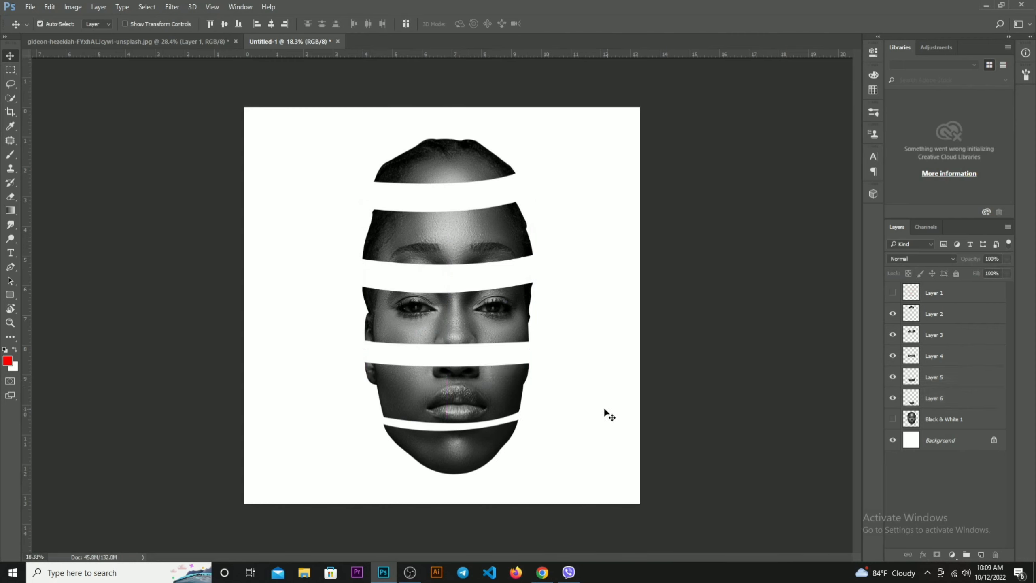
{"action": "left_click_drag", "start_coordinate": [437, 459], "coordinate": [459, 466]}
{"action": "left_click", "coordinate": [580, 479]}
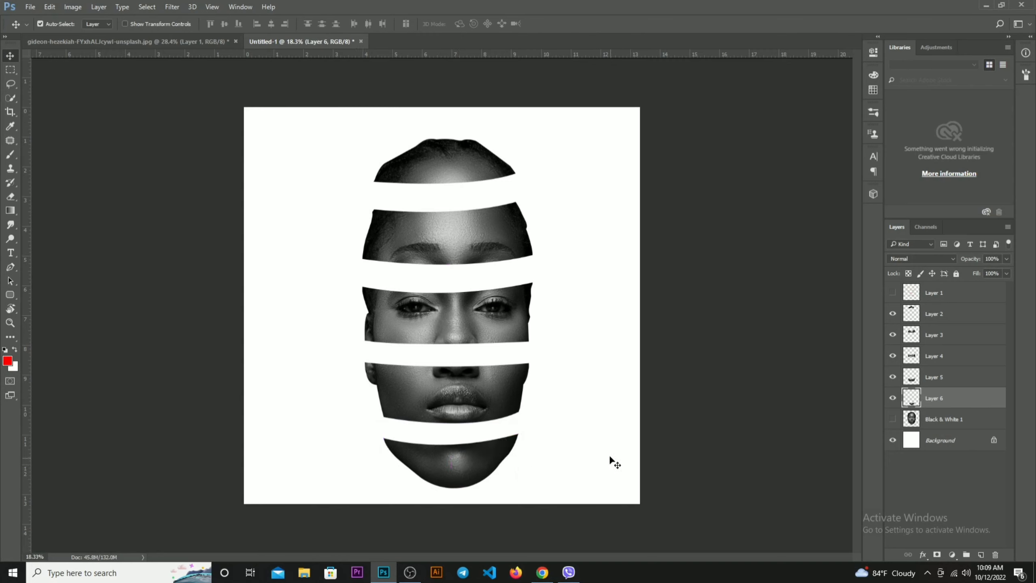
{"action": "left_click", "coordinate": [609, 455]}
{"action": "left_click_drag", "start_coordinate": [436, 229], "coordinate": [435, 229]}
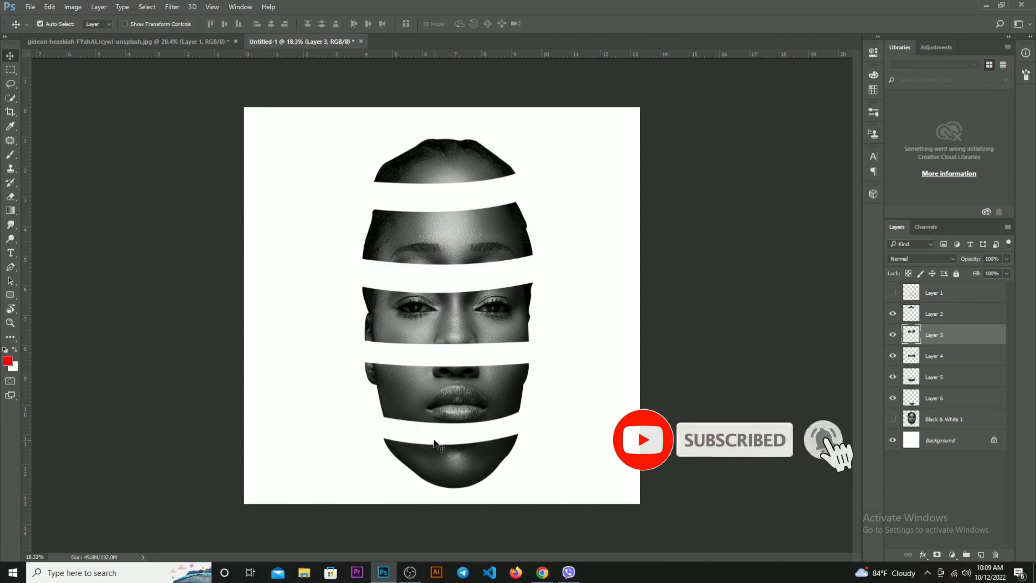
Select all five face slices, scale them down slightly together and move them a little higher on the canvas
{"action": "left_click_drag", "start_coordinate": [314, 150], "coordinate": [606, 480]}
{"action": "key", "text": "ctrl+t"}
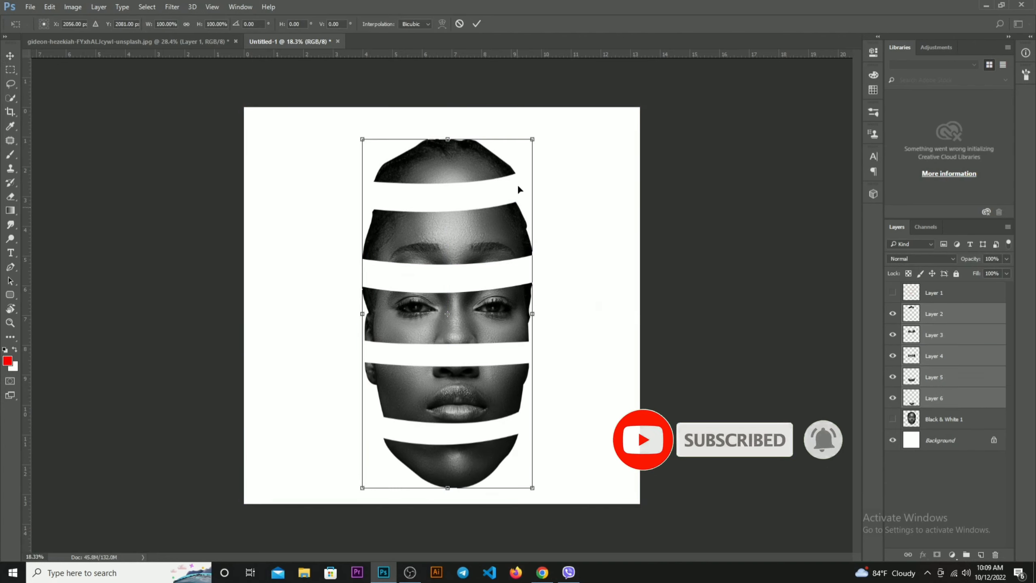
{"action": "left_click_drag", "start_coordinate": [535, 134], "coordinate": [526, 153]}
{"action": "key", "text": "ctrl+z"}
{"action": "key", "text": "Return"}
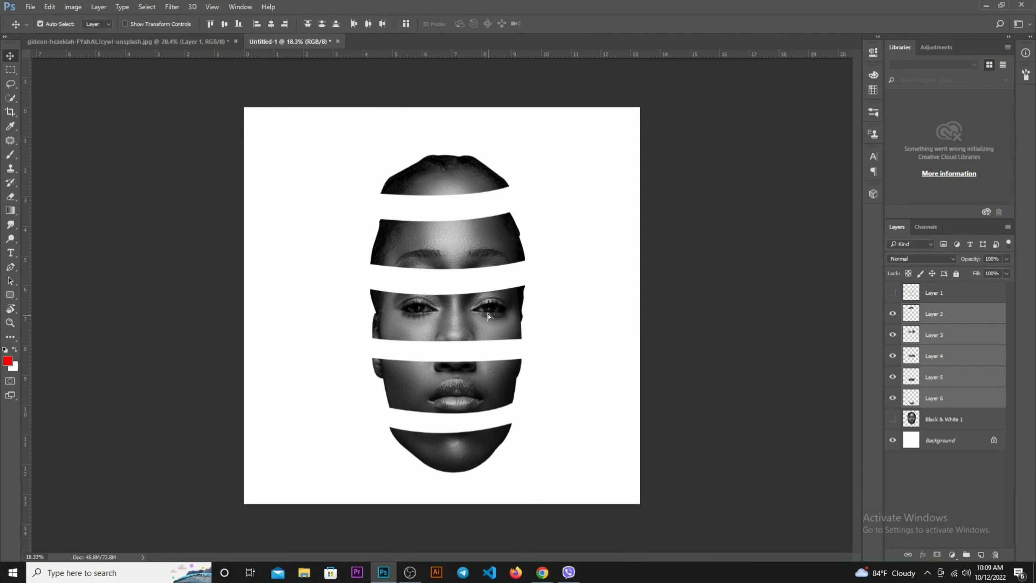
{"action": "mouse_move", "coordinate": [501, 306]}
{"action": "left_mouse_down"}
{"action": "mouse_move", "coordinate": [502, 292]}
{"action": "mouse_move", "coordinate": [488, 308]}
{"action": "left_mouse_up"}
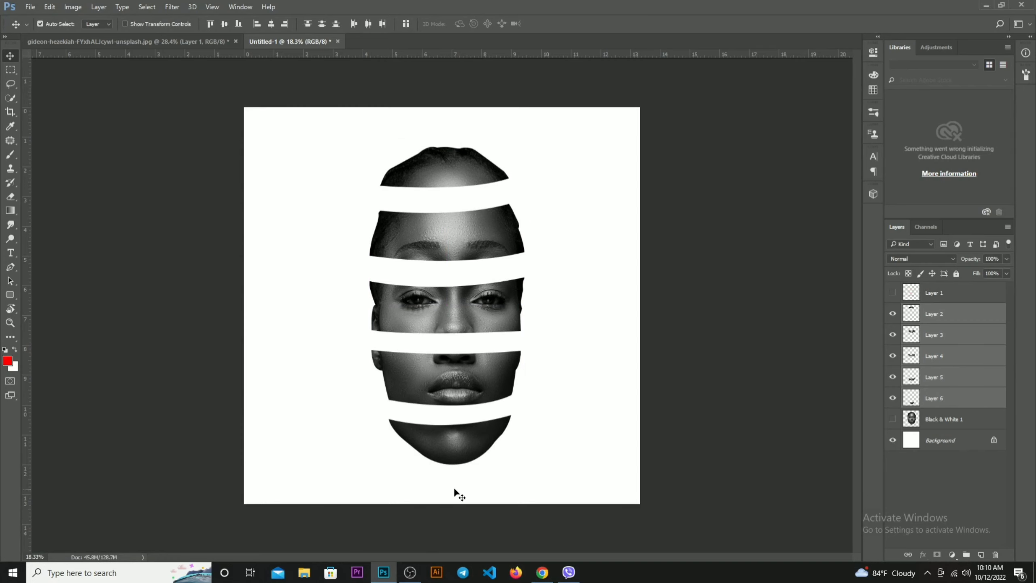
{"action": "left_click", "coordinate": [409, 572]}
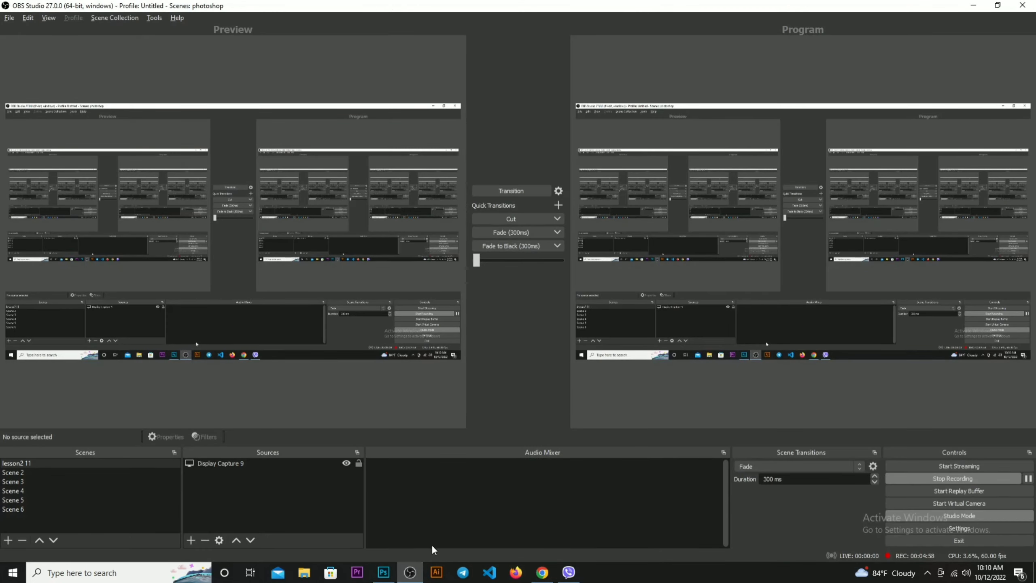
{"action": "left_click", "coordinate": [406, 575]}
{"action": "scroll", "coordinate": [458, 398], "scroll_direction": "up", "scroll_amount": 4}
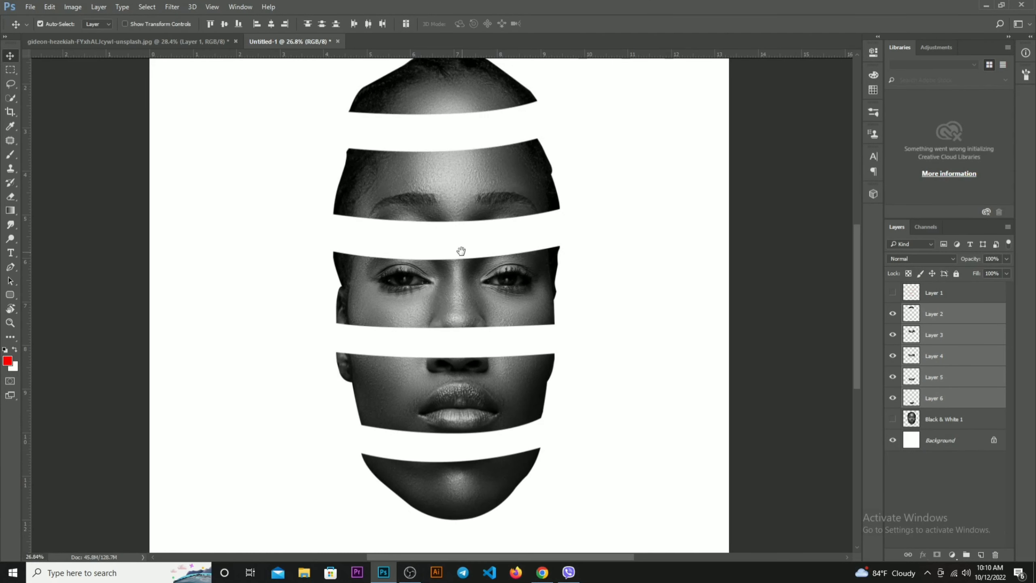
{"action": "mouse_move", "coordinate": [461, 251]}
{"action": "left_mouse_down"}
{"action": "mouse_move", "coordinate": [458, 271]}
{"action": "mouse_move", "coordinate": [460, 259]}
{"action": "left_mouse_up"}
{"action": "scroll", "coordinate": [469, 342], "scroll_direction": "down", "scroll_amount": 2}
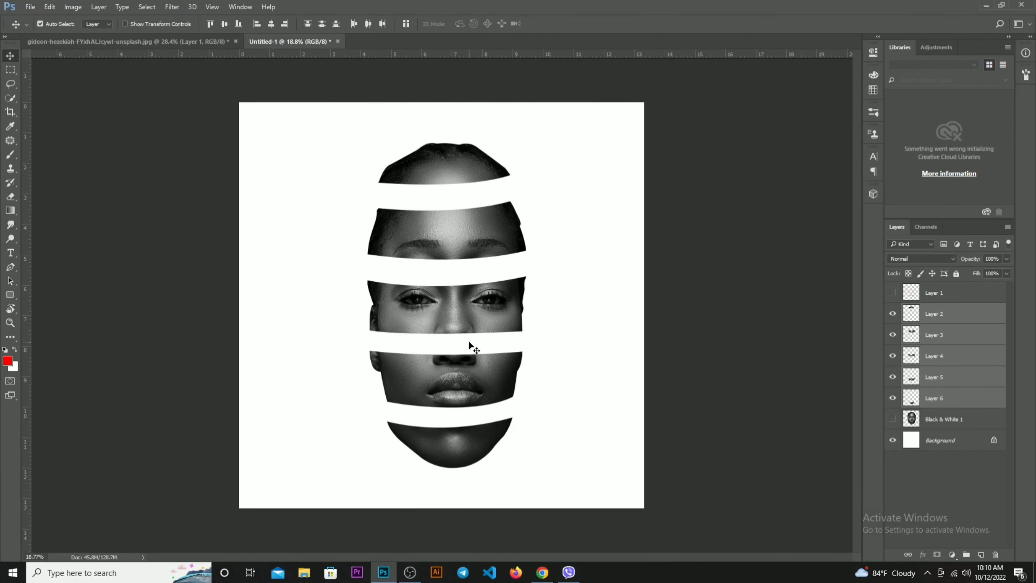
{"action": "scroll", "coordinate": [463, 337], "scroll_direction": "up", "scroll_amount": 1}
Outline the gap above the forehead slice with the Pen tool, convert the path to a selection and add a new layer
{"action": "key", "text": "p"}
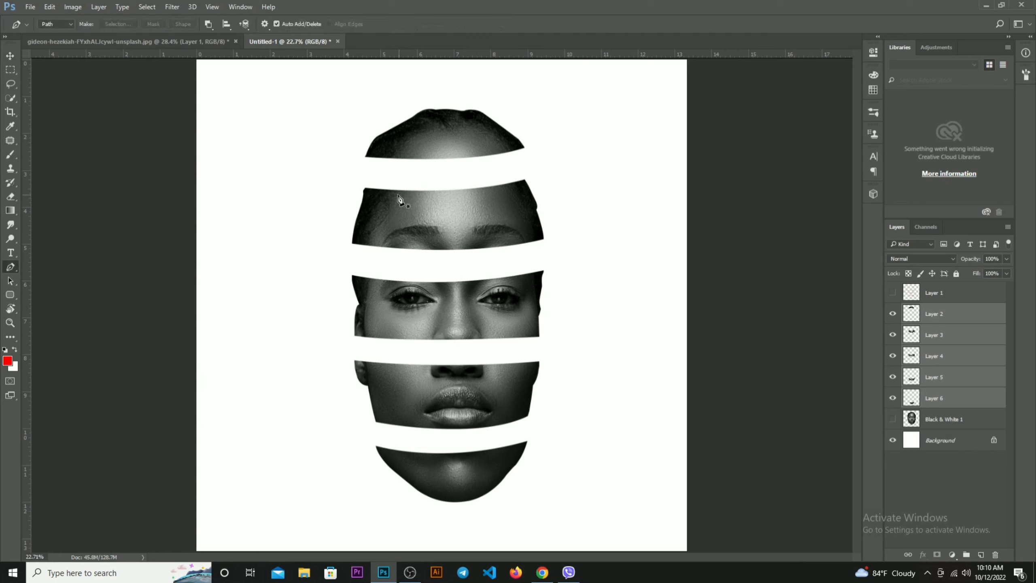
{"action": "left_click", "coordinate": [364, 189]}
{"action": "left_click_drag", "start_coordinate": [525, 180], "coordinate": [493, 199]}
{"action": "left_click_drag", "start_coordinate": [375, 202], "coordinate": [366, 203]}
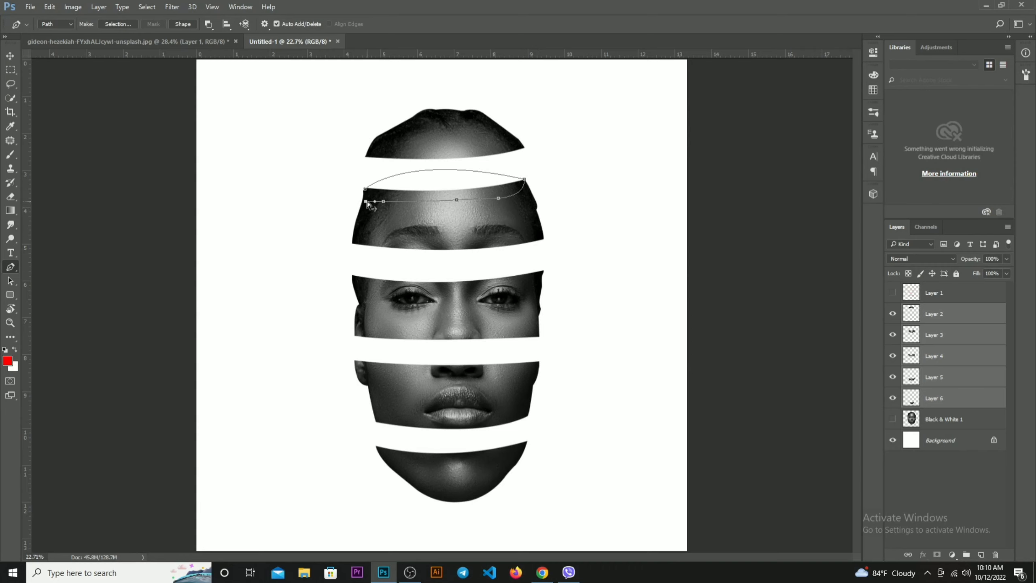
{"action": "key", "text": "ctrl+Return"}
{"action": "left_click", "coordinate": [982, 554]}
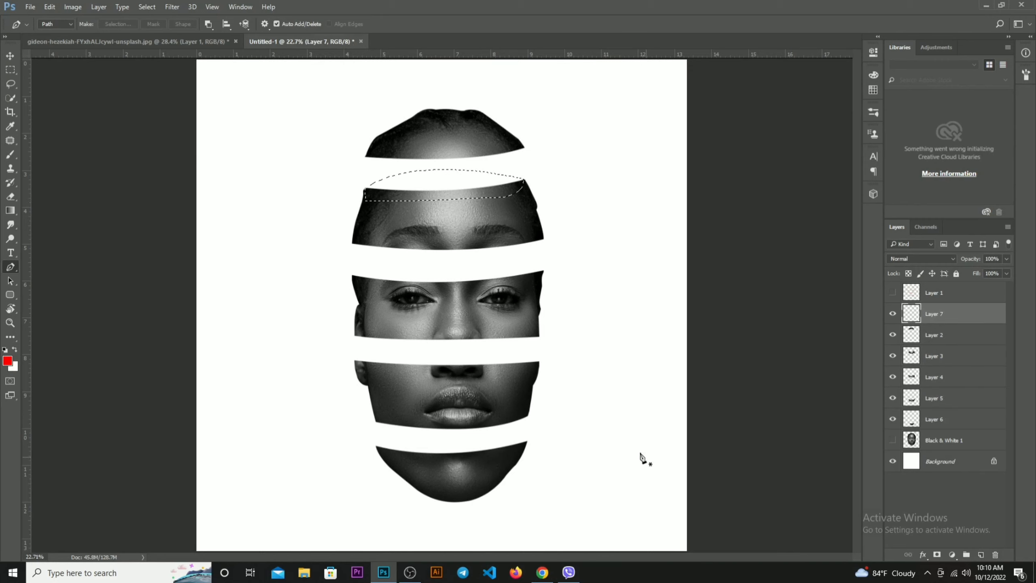
Open the colour wheel image images.png and copy the wheel into the sliced-face document
{"action": "left_click", "coordinate": [89, 41]}
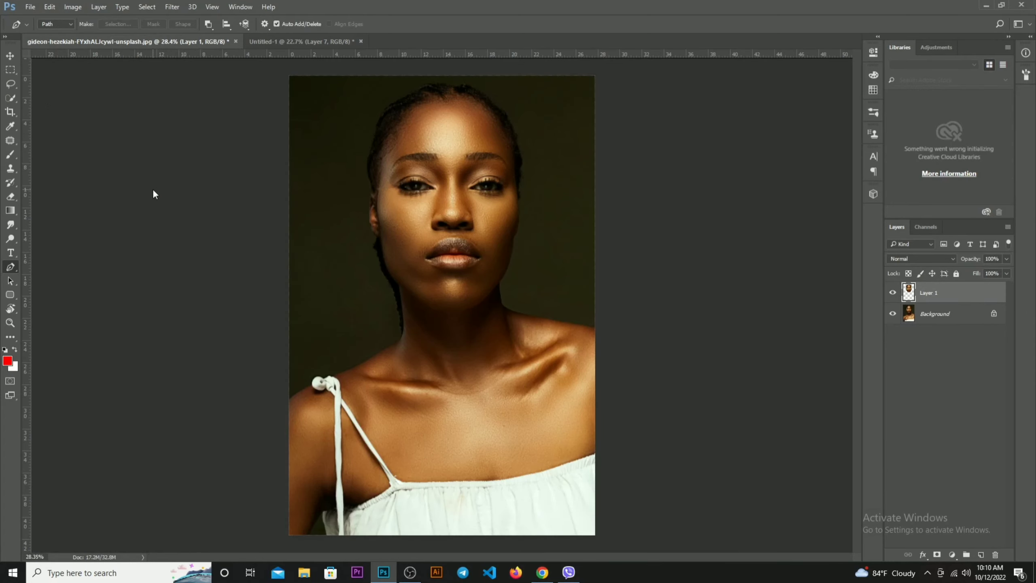
{"action": "key", "text": "ctrl+o"}
{"action": "double_click", "coordinate": [327, 155]}
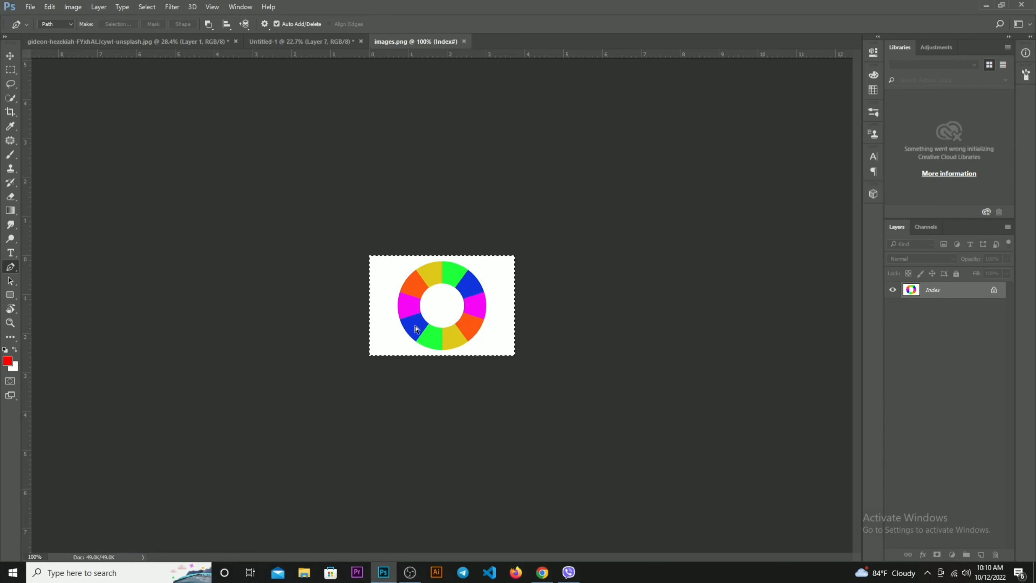
{"action": "key", "text": "ctrl+Tab"}
{"action": "key", "text": "ctrl+Tab"}
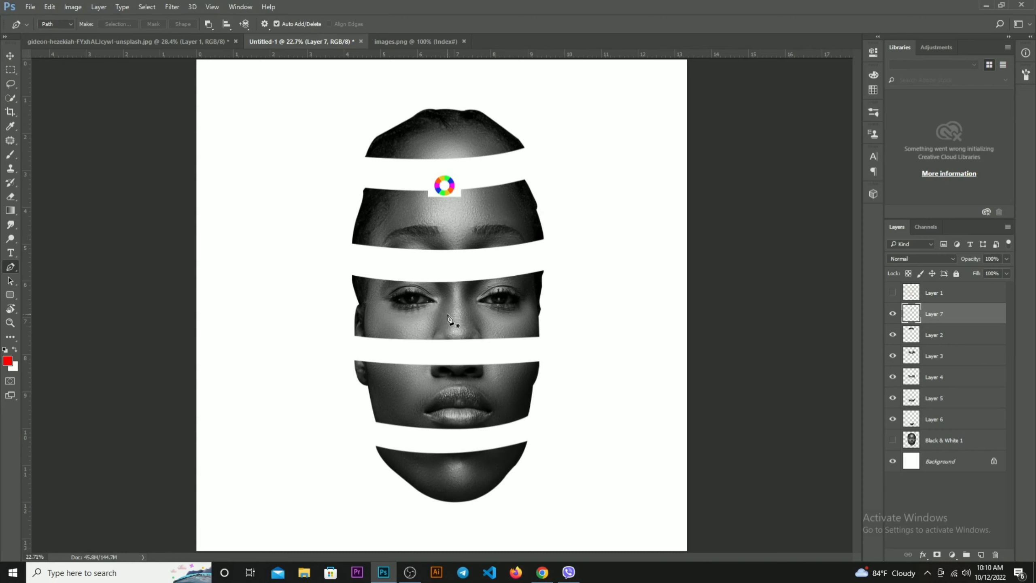
Reset the colours to default, then move the colour wheel beside the forehead slice and enlarge it
{"action": "key", "text": "d"}
{"action": "key", "text": "v"}
{"action": "left_click_drag", "start_coordinate": [444, 194], "coordinate": [327, 148]}
{"action": "key", "text": "ctrl+t"}
{"action": "key", "text": "Return"}
On the forehead slice's layer, draw a closed pen path with an arched upper edge bulging into the gap above and convert it to a selection
{"action": "left_click", "coordinate": [431, 224]}
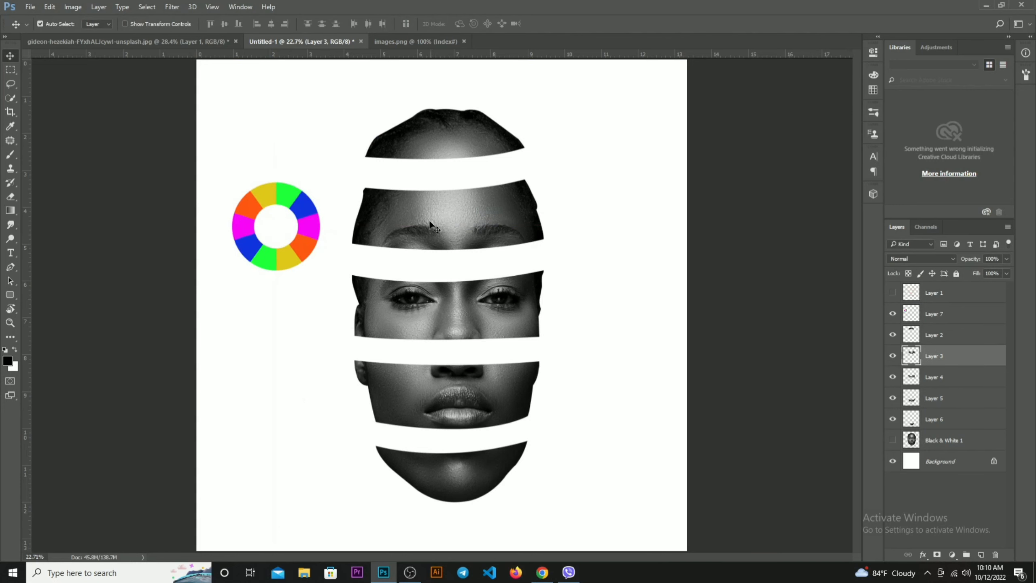
{"action": "scroll", "coordinate": [430, 223], "scroll_direction": "up", "scroll_amount": 1}
{"action": "key", "text": "p"}
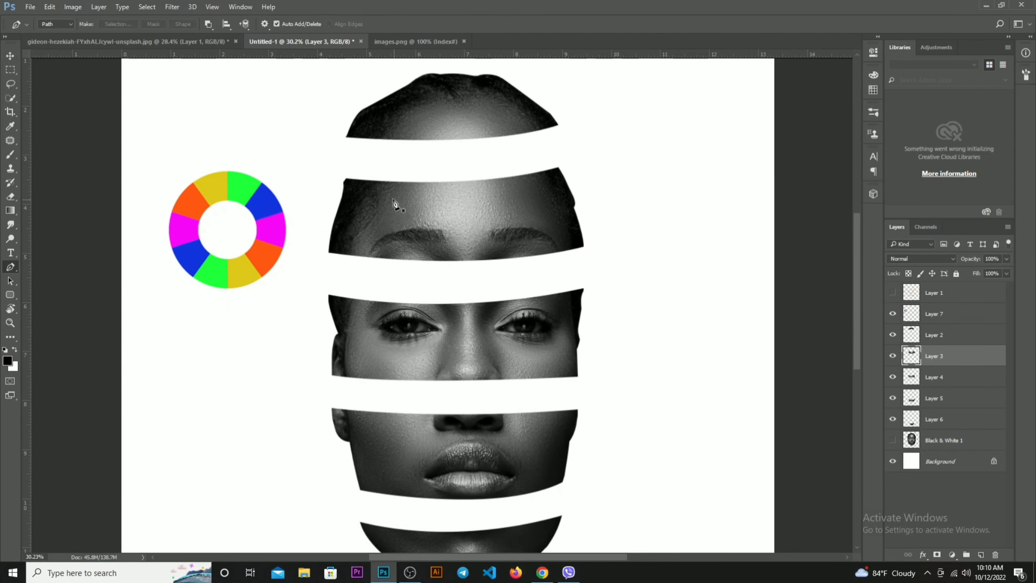
{"action": "left_click", "coordinate": [347, 180]}
{"action": "key", "text": "ctrl+z"}
{"action": "left_click", "coordinate": [346, 179]}
{"action": "left_click_drag", "start_coordinate": [558, 168], "coordinate": [423, 209]}
{"action": "left_click_drag", "start_coordinate": [396, 205], "coordinate": [381, 198]}
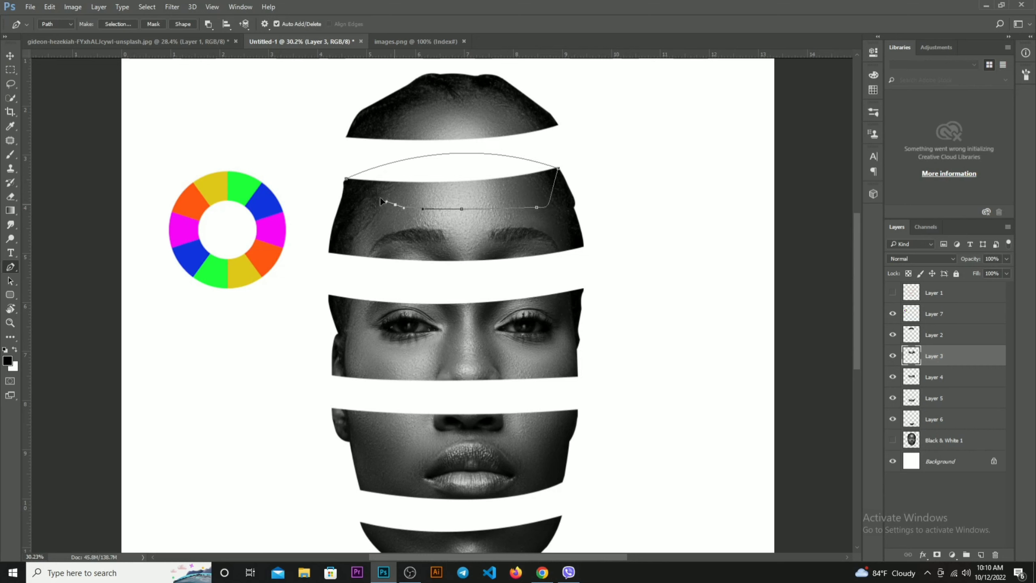
{"action": "left_click", "coordinate": [349, 186]}
{"action": "key", "text": "ctrl+Return"}
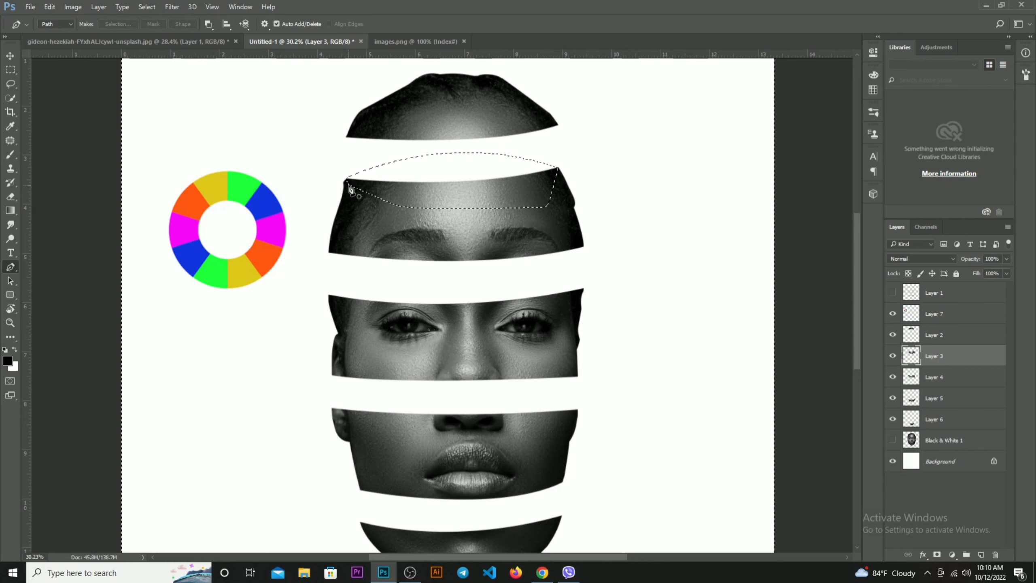
Fill the selection on a new layer with orange ff5713 sampled from the colour wheel, deselect and send that layer behind the forehead slice
{"action": "key", "text": "ctrl+shift+n"}
{"action": "key", "text": "Return"}
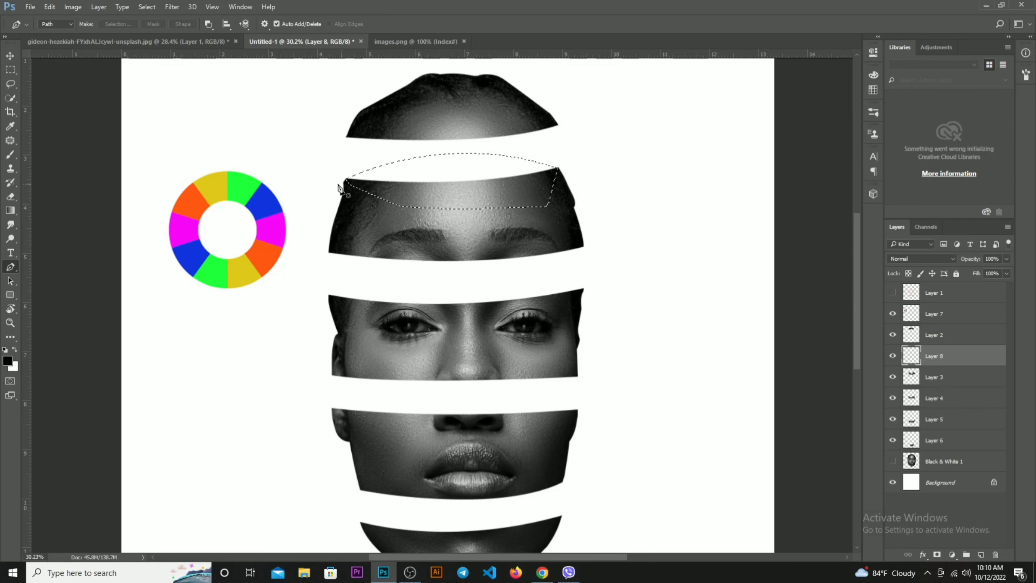
{"action": "left_click", "coordinate": [8, 360]}
{"action": "left_click", "coordinate": [262, 250]}
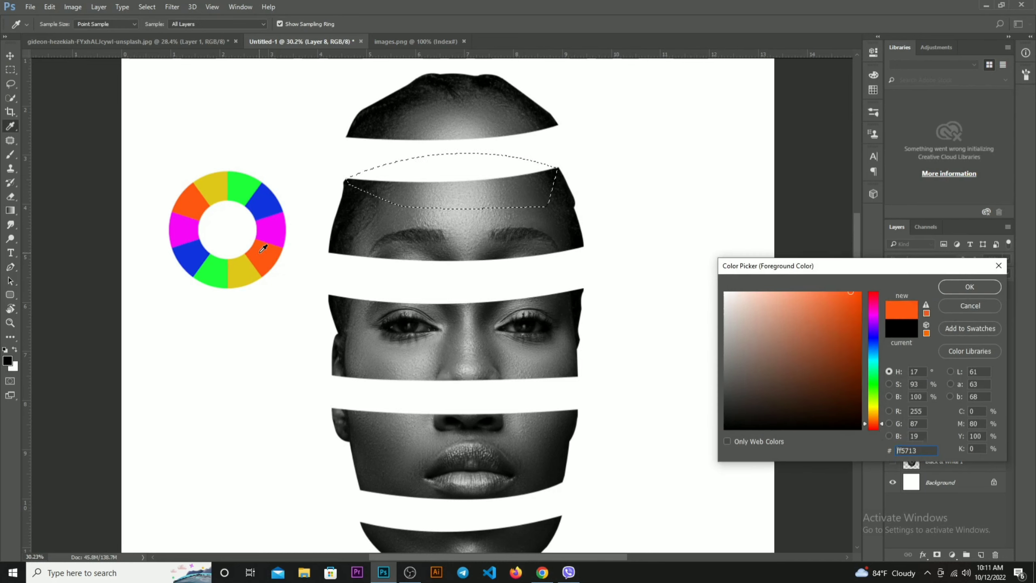
{"action": "key", "text": "Return"}
{"action": "key", "text": "p"}
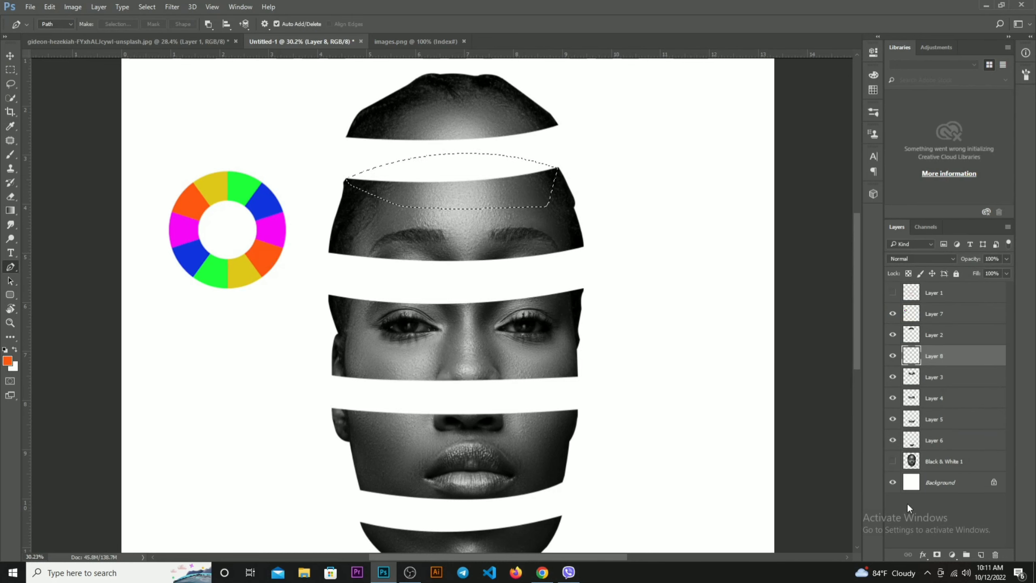
{"action": "key", "text": "alt+BackSpace"}
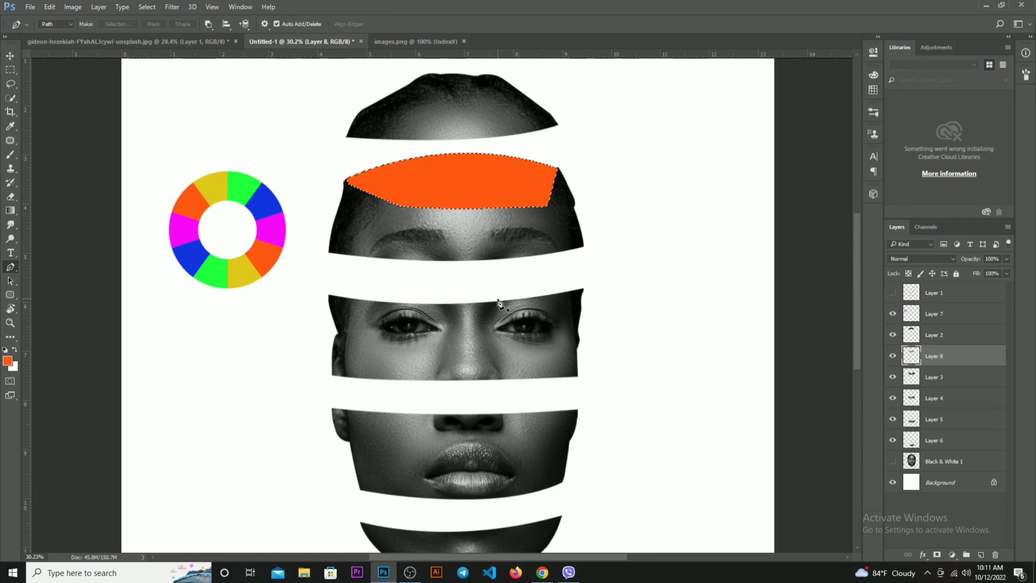
{"action": "key", "text": "ctrl+d"}
{"action": "key", "text": "ctrl+bracketleft"}
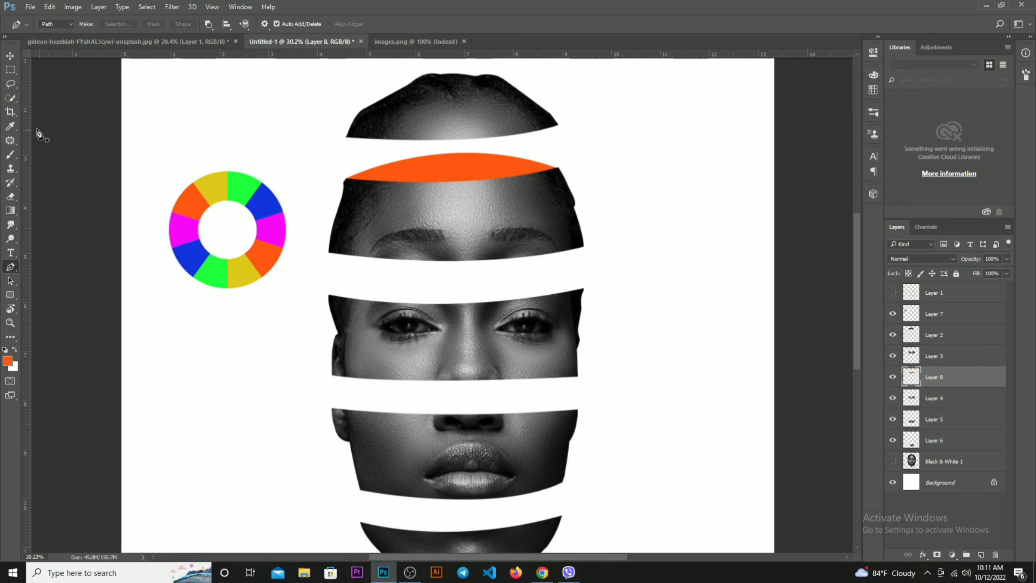
With the Brush tool active, add an empty layer above the orange shape and group it with the forehead slice and the orange layer
{"action": "left_click", "coordinate": [10, 56]}
{"action": "left_click", "coordinate": [10, 155]}
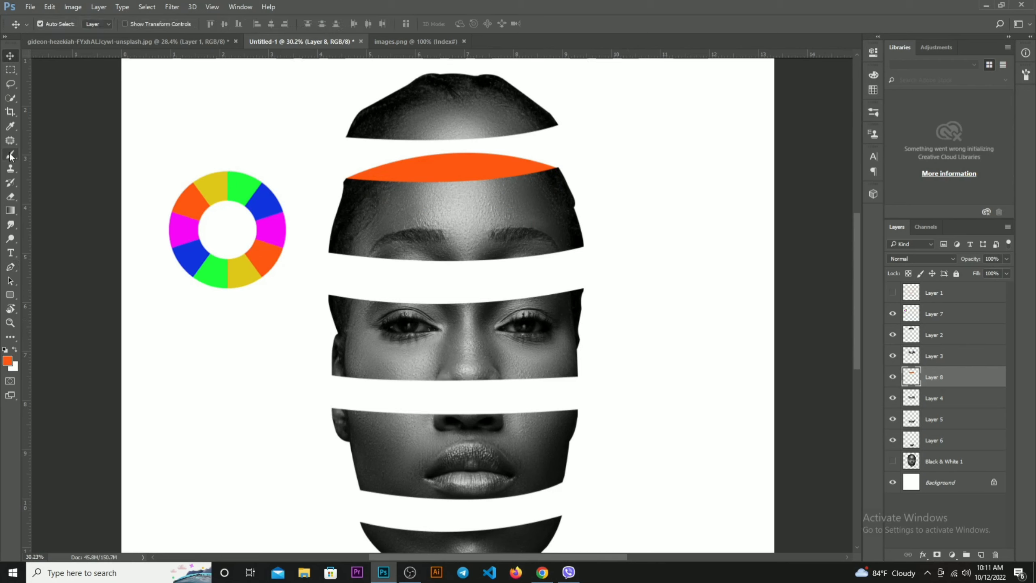
{"action": "key", "text": "ctrl+shift+alt+n"}
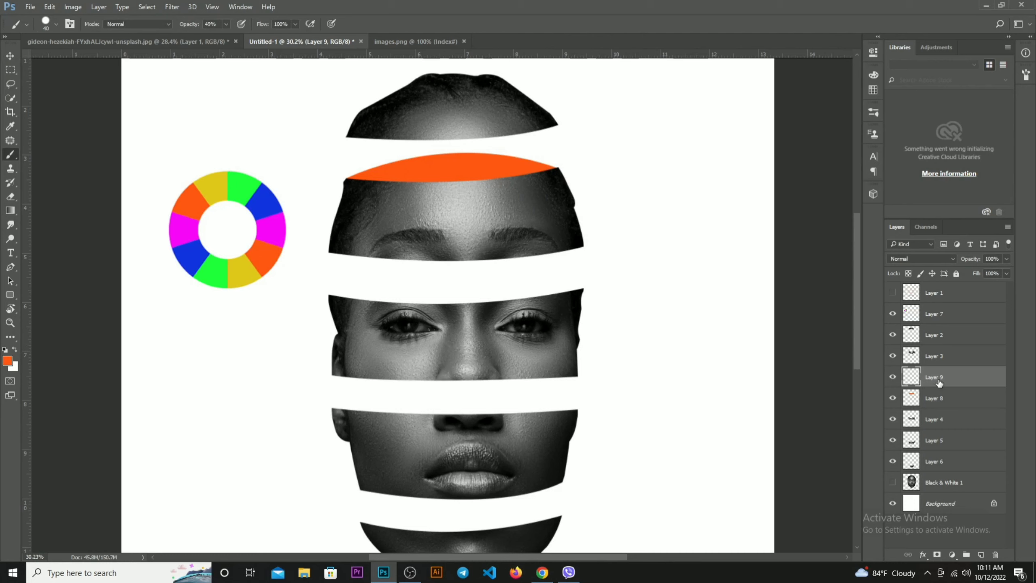
{"action": "left_click", "coordinate": [894, 356]}
{"action": "left_click", "coordinate": [893, 356]}
{"action": "left_click", "coordinate": [940, 358]}
{"action": "left_click", "coordinate": [947, 399], "text": "shift"}
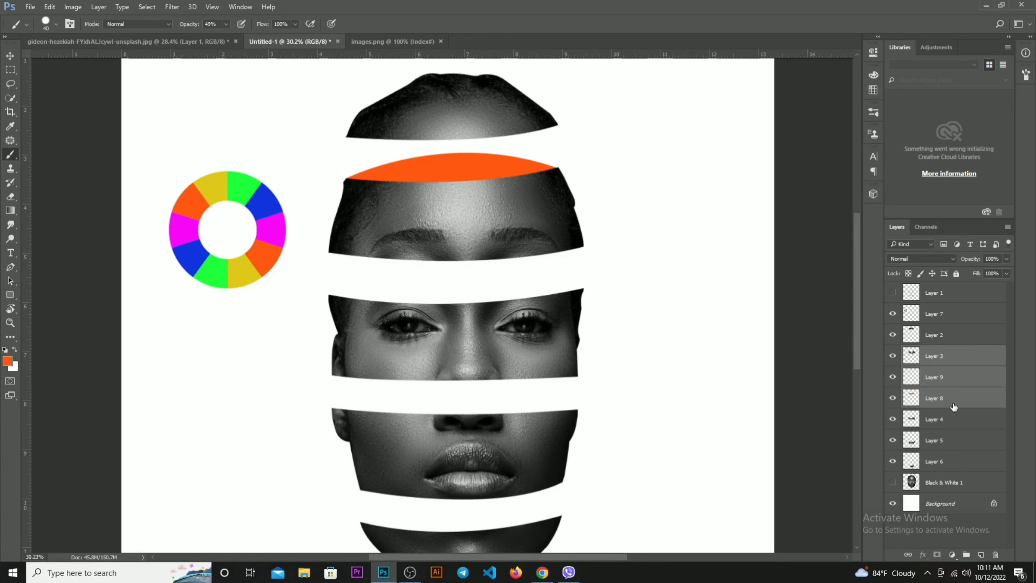
{"action": "key", "text": "ctrl+g"}
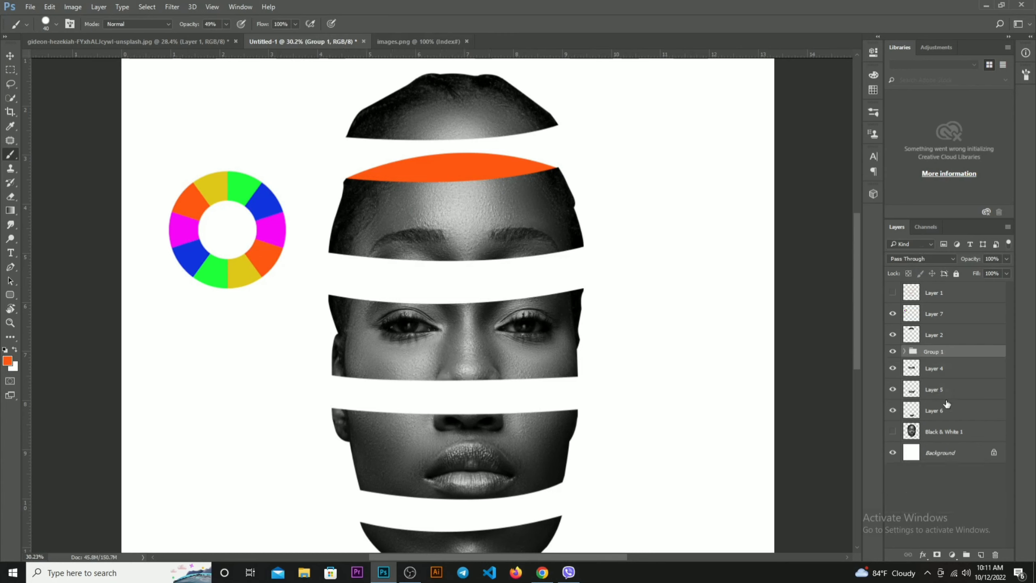
Expand the new group and rename its empty layer Brush
{"action": "left_click", "coordinate": [904, 351]}
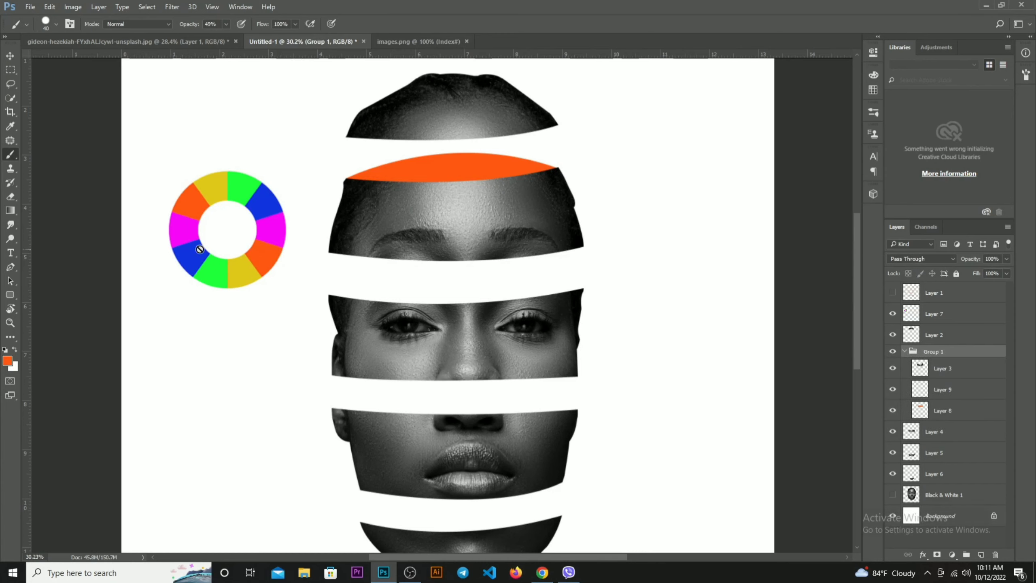
{"action": "left_click", "coordinate": [942, 391]}
{"action": "left_click", "coordinate": [893, 390]}
{"action": "left_click", "coordinate": [893, 389]}
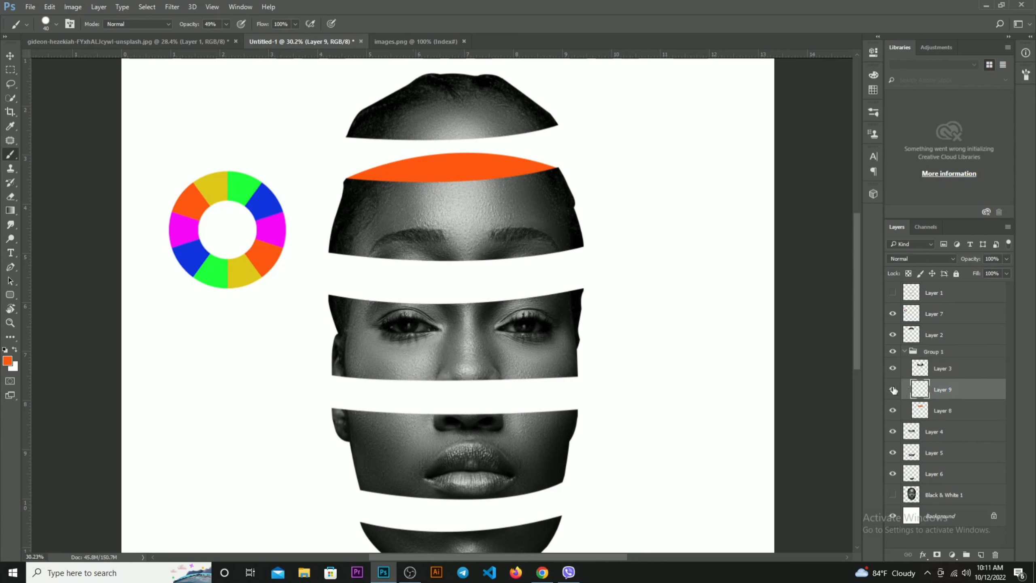
{"action": "left_click", "coordinate": [893, 390]}
{"action": "left_click", "coordinate": [894, 389]}
{"action": "double_click", "coordinate": [942, 390]}
{"action": "type", "text": "Brush"}
{"action": "key", "text": "Return"}
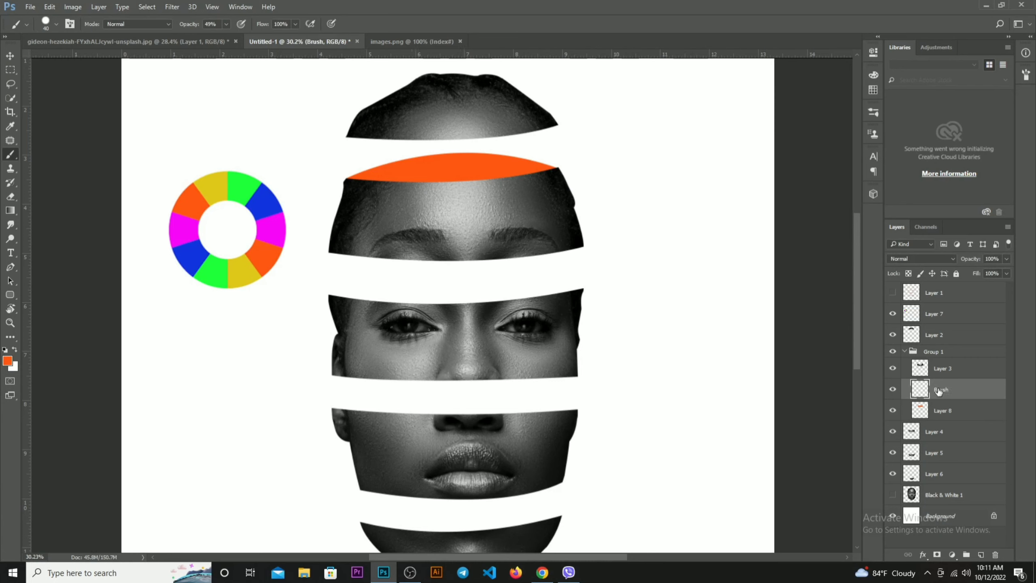
Set the foreground colour to black and clip the Brush layer to the orange shape's layer
{"action": "left_click", "coordinate": [7, 360]}
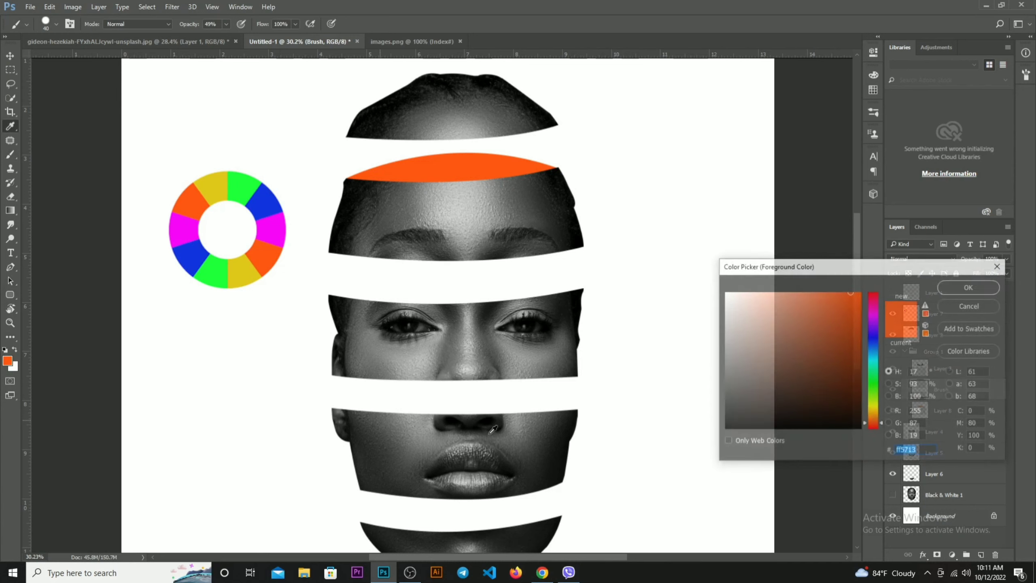
{"action": "left_click", "coordinate": [861, 429]}
{"action": "left_click", "coordinate": [970, 287]}
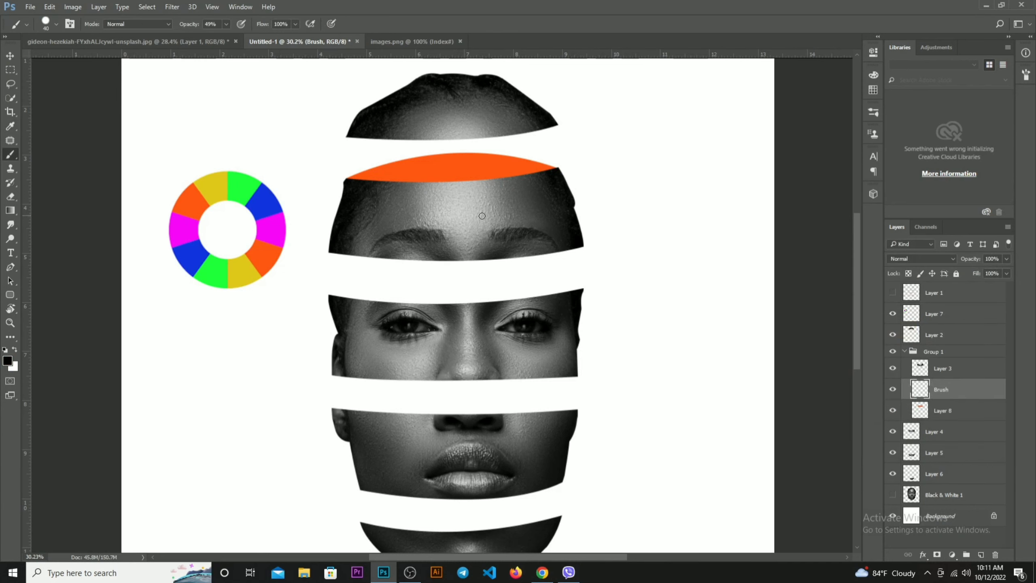
{"action": "right_click", "coordinate": [962, 390]}
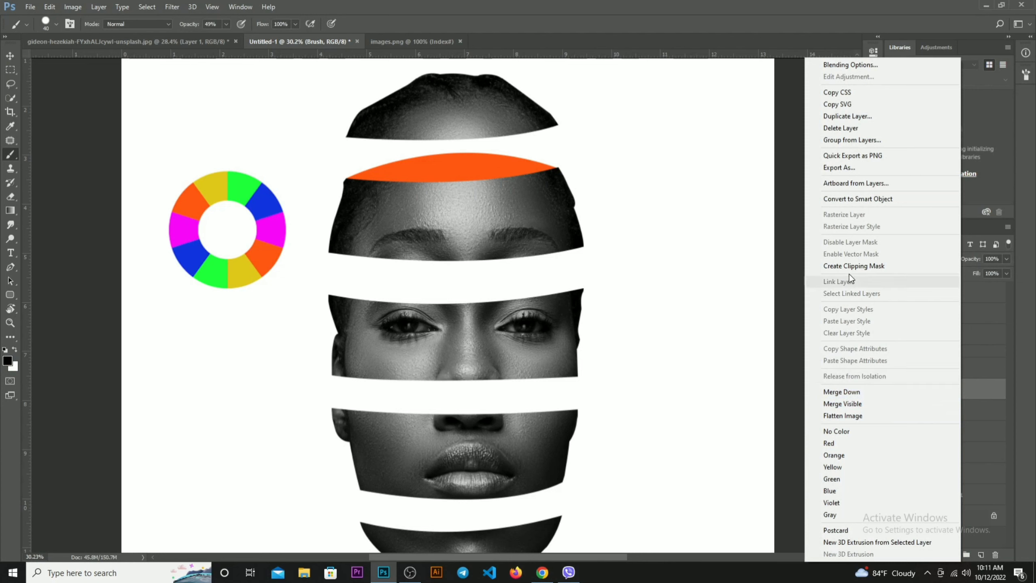
{"action": "left_click", "coordinate": [850, 271]}
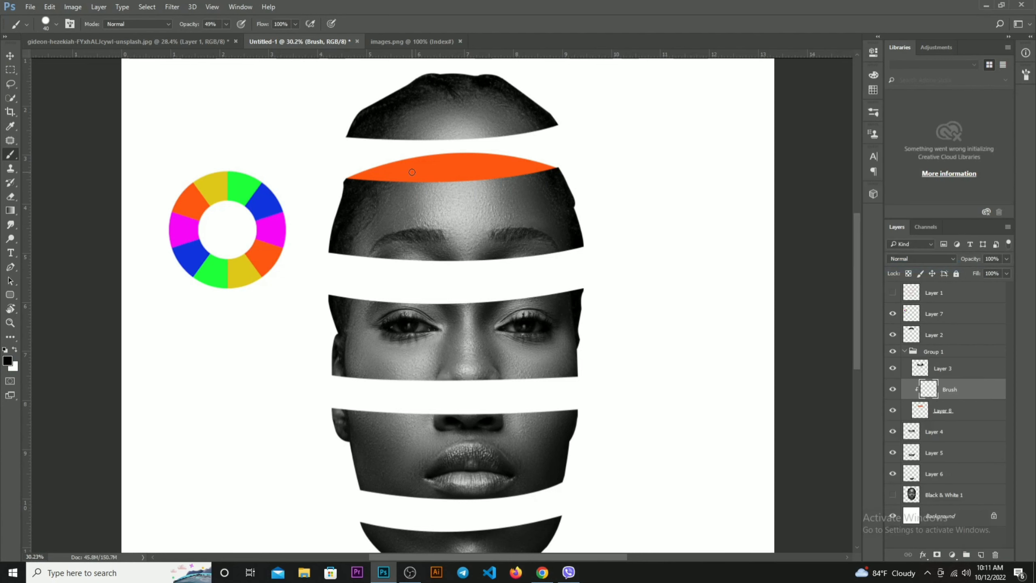
Enlarge the brush to 300 px, undo a hard-edged test stroke on the orange shape and choose the soft round brush with 0% hardness
{"action": "key", "text": "bracketright"}
{"action": "key", "text": "bracketright"}
{"action": "key", "text": "bracketright"}
{"action": "key", "text": "bracketright"}
{"action": "key", "text": "bracketright"}
{"action": "key", "text": "bracketright"}
{"action": "key", "text": "bracketright"}
{"action": "left_click_drag", "start_coordinate": [384, 139], "coordinate": [479, 139]}
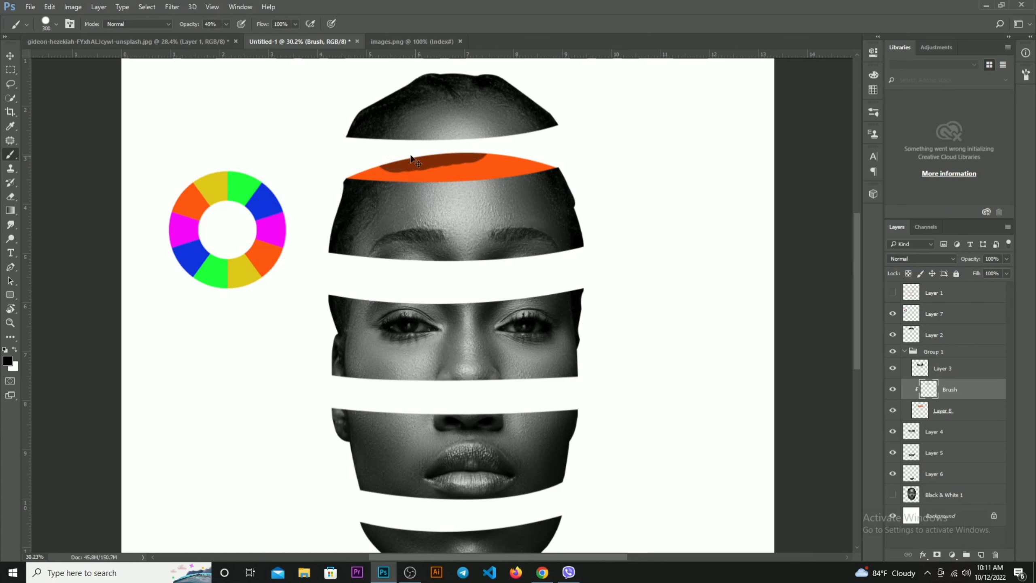
{"action": "key", "text": "ctrl+z"}
{"action": "left_click", "coordinate": [57, 23]}
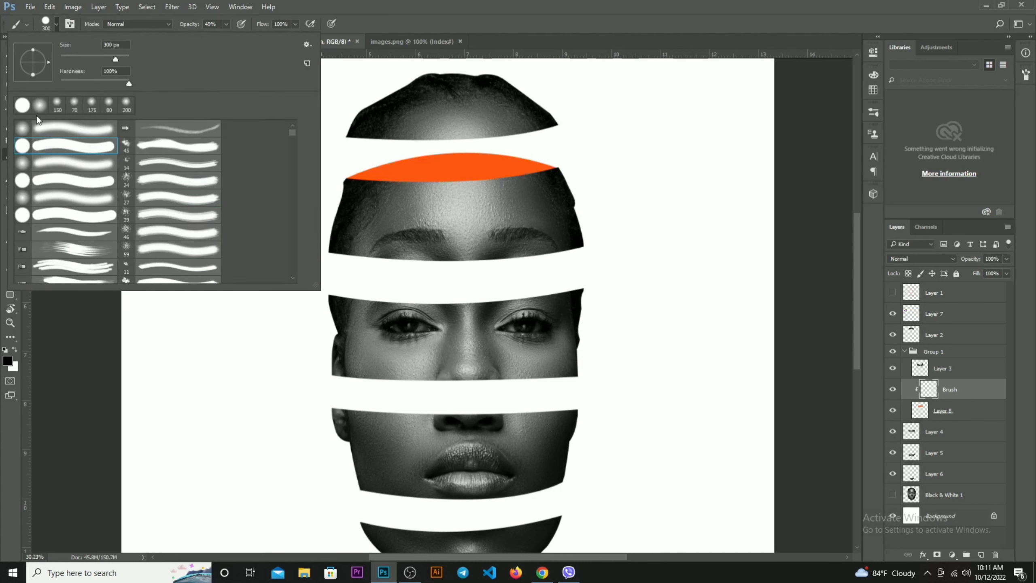
{"action": "left_click", "coordinate": [23, 129]}
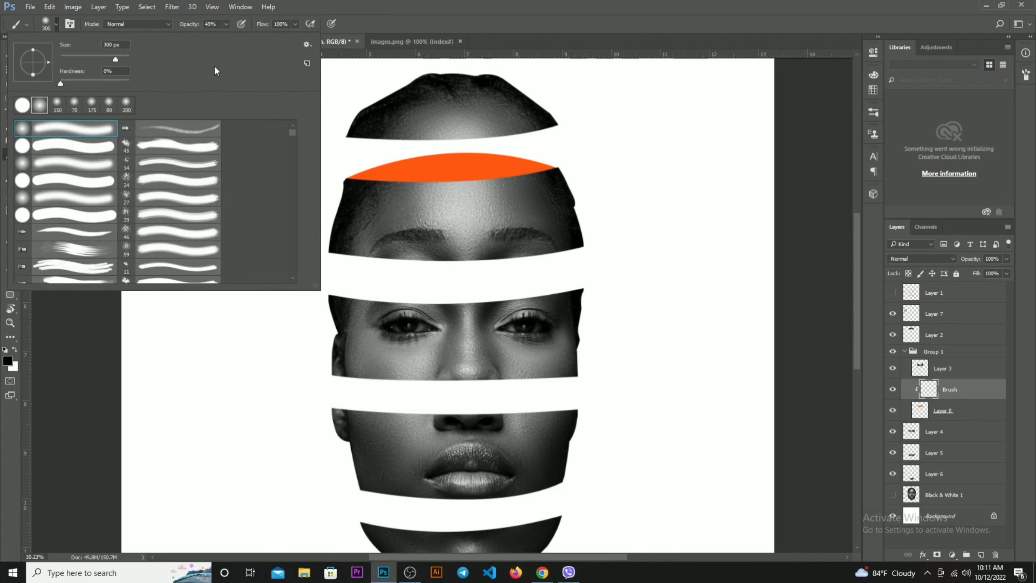
Lower the brush opacity to 37% and paint soft black shading along the upper part of the orange shape
{"action": "left_click", "coordinate": [412, 10]}
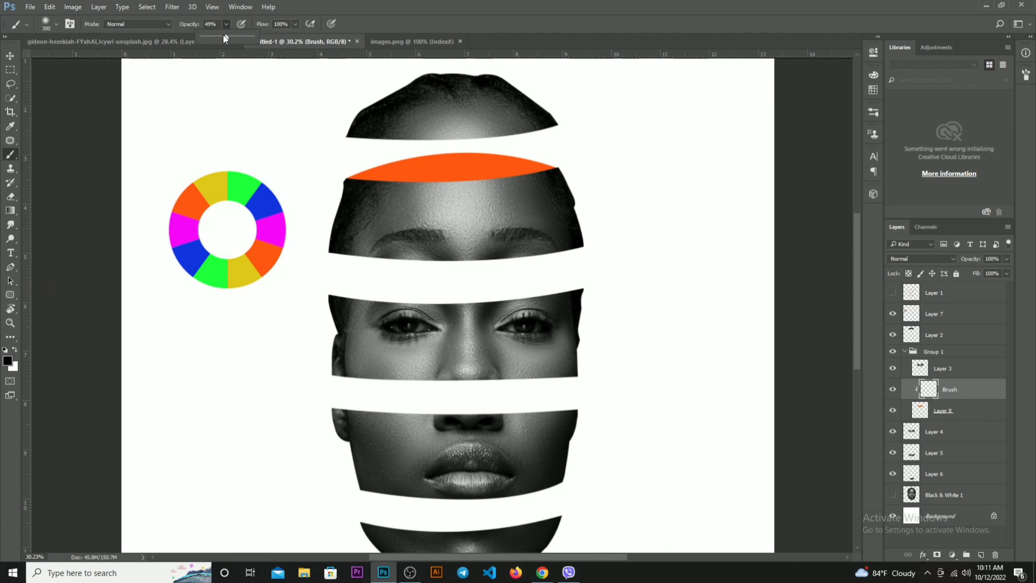
{"action": "left_click_drag", "start_coordinate": [209, 38], "coordinate": [221, 39]}
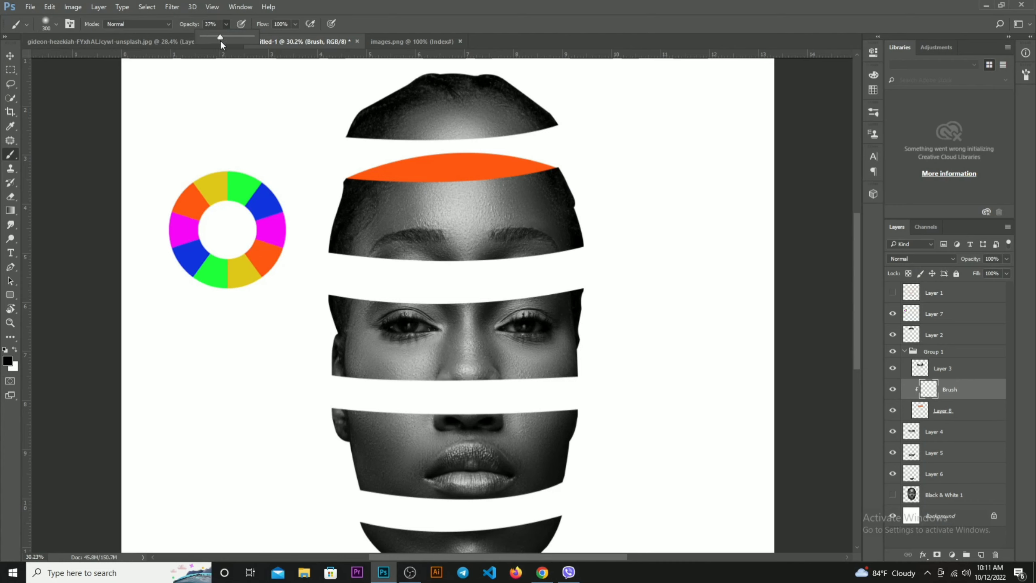
{"action": "left_click", "coordinate": [377, 157]}
{"action": "mouse_move", "coordinate": [433, 148]}
{"action": "left_mouse_down"}
{"action": "mouse_move", "coordinate": [533, 150]}
{"action": "mouse_move", "coordinate": [432, 146]}
{"action": "left_mouse_up"}
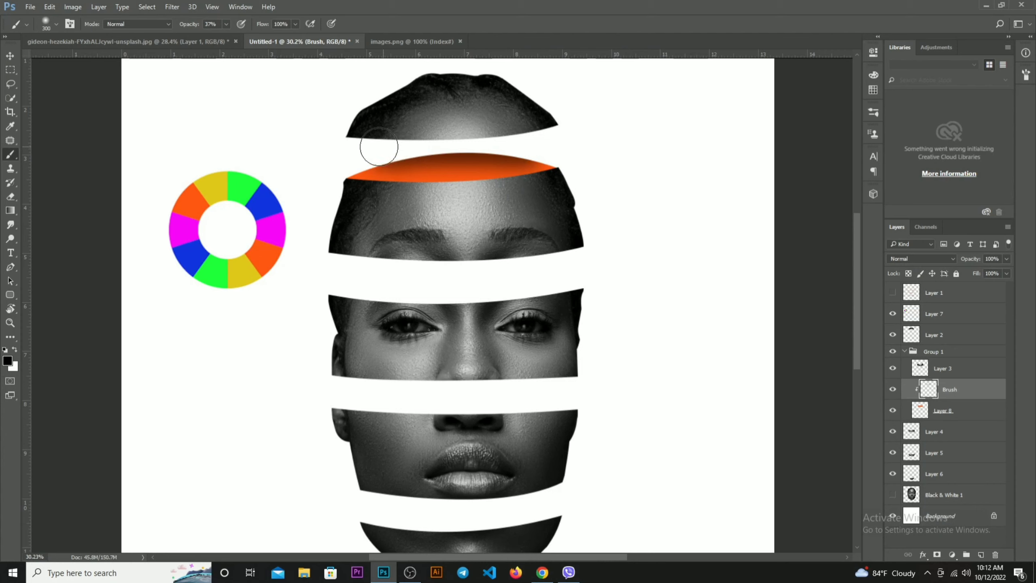
{"action": "left_click_drag", "start_coordinate": [388, 151], "coordinate": [503, 148]}
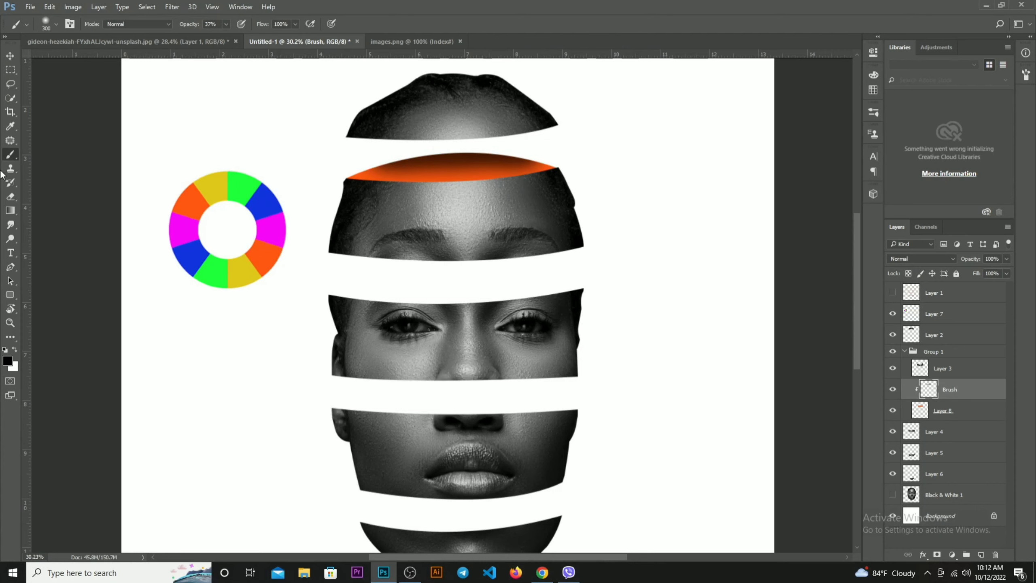
Select the eye slice's layer and draw a closed pen path arching over its cut top and dipping into the slice
{"action": "left_click", "coordinate": [10, 55]}
{"action": "scroll", "coordinate": [382, 358], "scroll_direction": "down", "scroll_amount": 3}
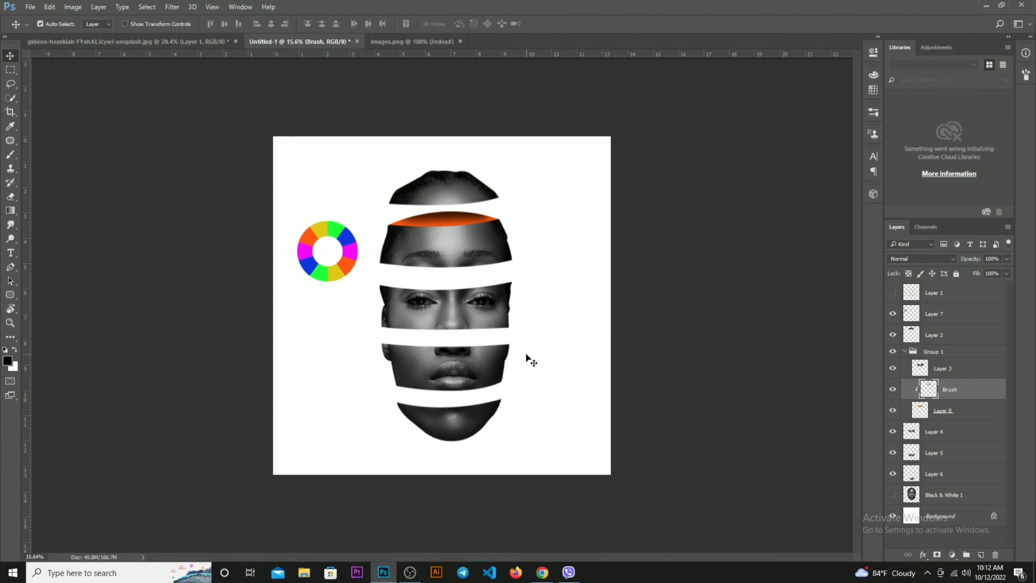
{"action": "left_click", "coordinate": [591, 345]}
{"action": "scroll", "coordinate": [459, 334], "scroll_direction": "up", "scroll_amount": 2}
{"action": "left_click", "coordinate": [465, 301]}
{"action": "scroll", "coordinate": [424, 297], "scroll_direction": "up", "scroll_amount": 3}
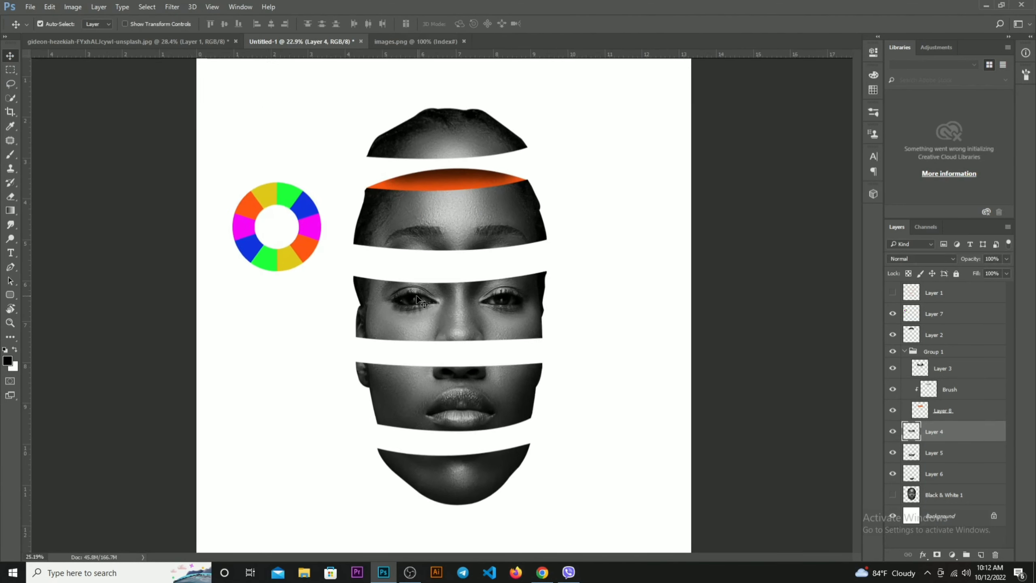
{"action": "key", "text": "p"}
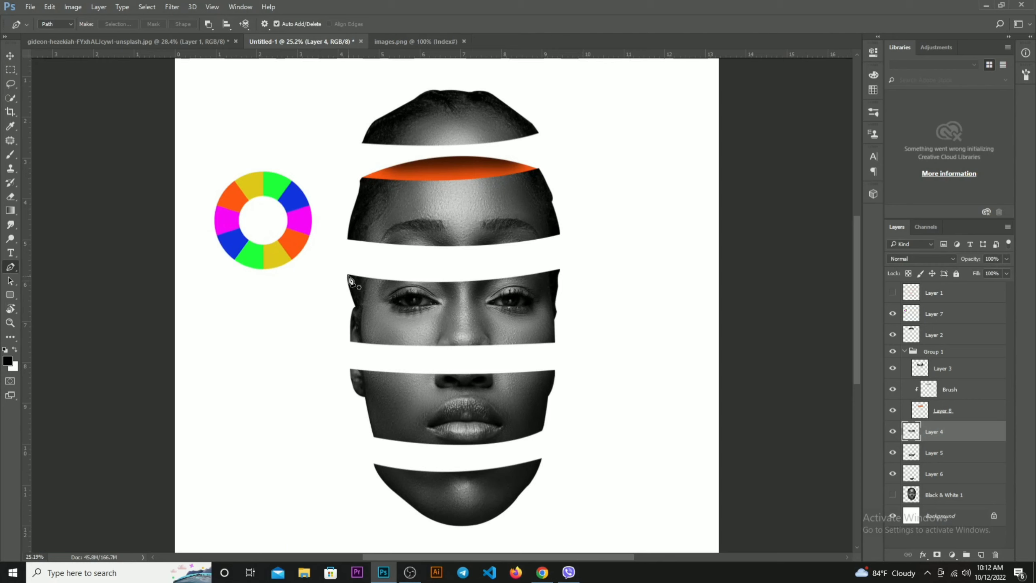
{"action": "left_click", "coordinate": [348, 275]}
{"action": "left_click_drag", "start_coordinate": [559, 270], "coordinate": [543, 293]}
{"action": "left_click", "coordinate": [542, 292]}
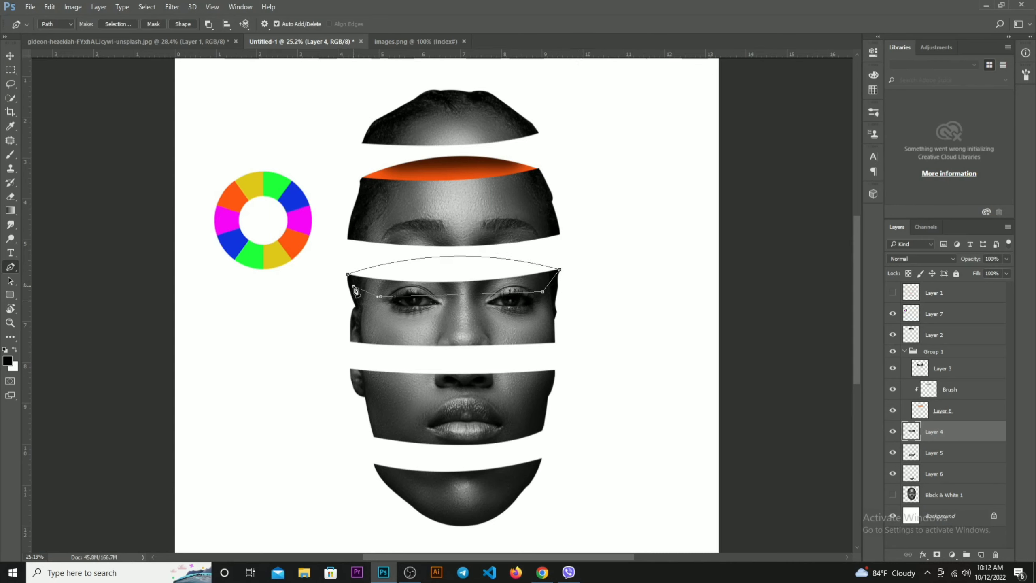
{"action": "left_click", "coordinate": [355, 291]}
Convert the path to a selection and add a new layer above the eye slice with the default settings
{"action": "key", "text": "ctrl+Return"}
{"action": "key", "text": "ctrl+shift+n"}
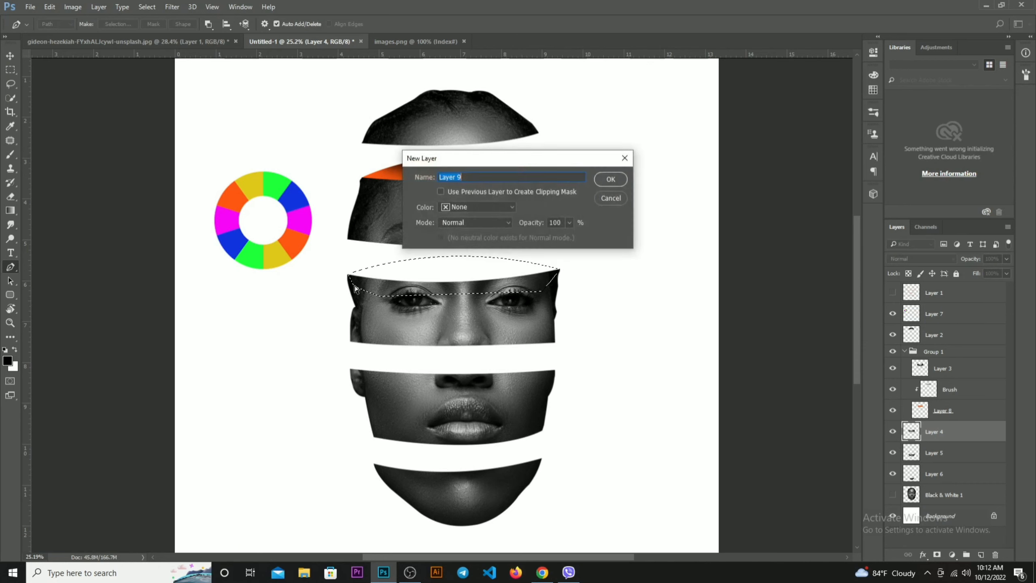
{"action": "key", "text": "Return"}
{"action": "key", "text": "alt+BackSpace"}
{"action": "key", "text": "ctrl+d"}
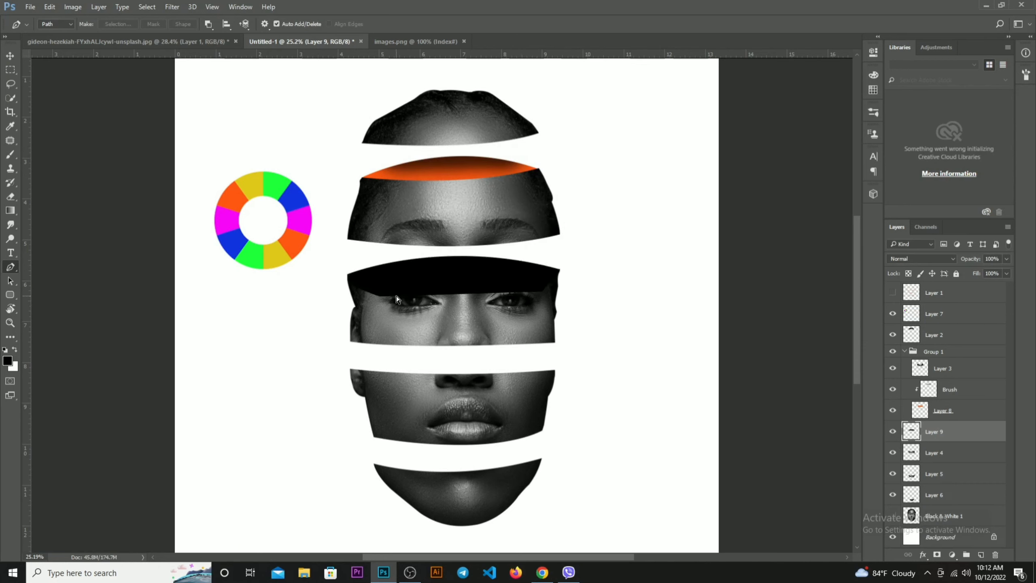
{"action": "key", "text": "ctrl+bracketleft"}
{"action": "key", "text": "ctrl+bracketleft"}
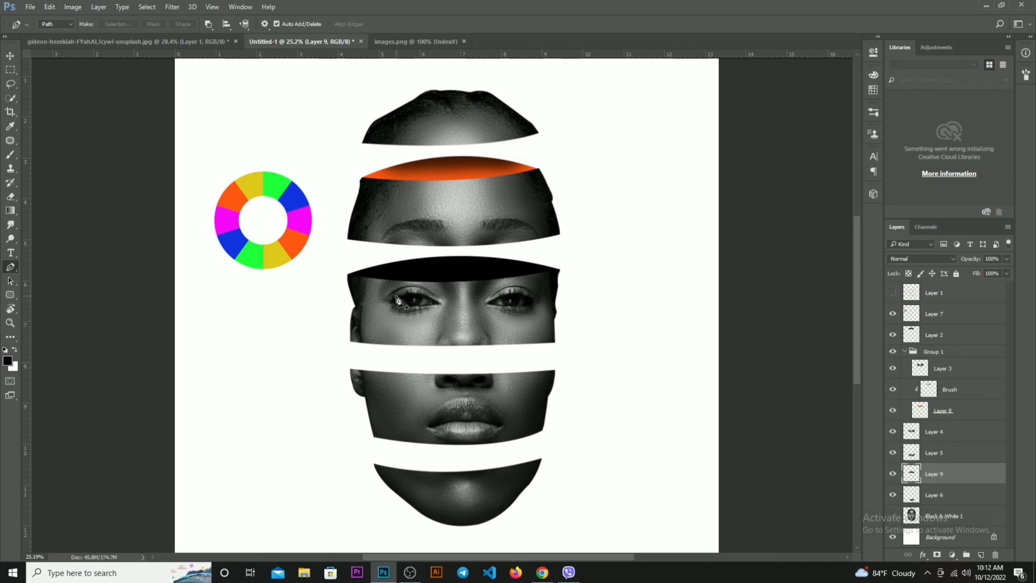
{"action": "key", "text": "ctrl+bracketright"}
{"action": "key", "text": "ctrl+bracketright"}
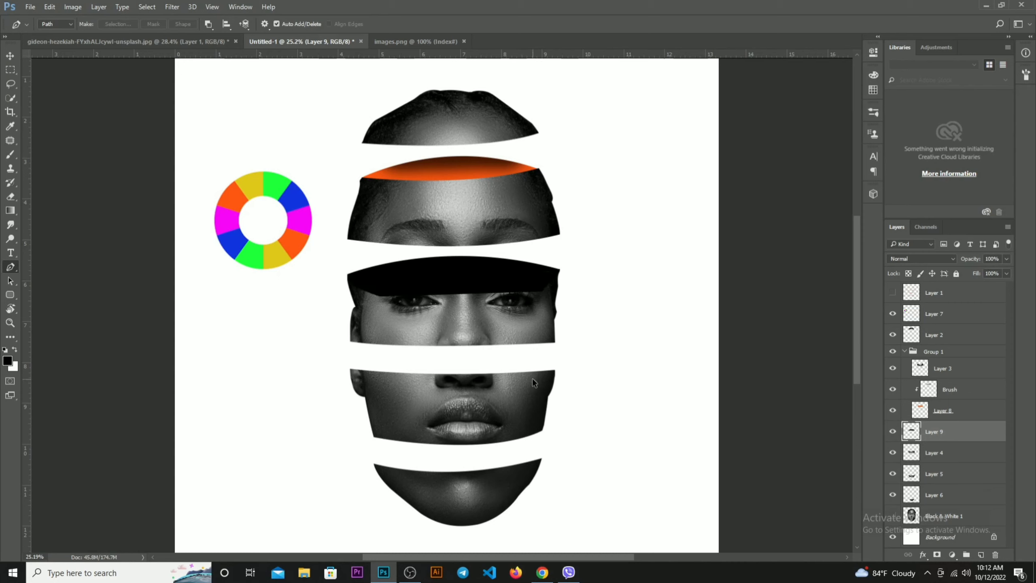
{"action": "key", "text": "Delete"}
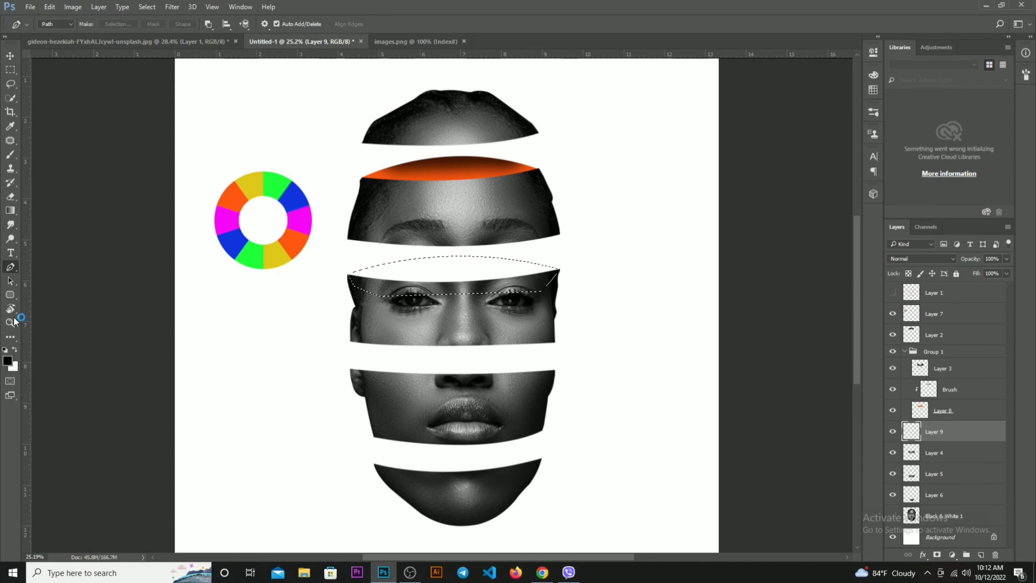
Sample magenta from the colour wheel as the foreground colour and fill the selection with it
{"action": "left_click", "coordinate": [7, 364]}
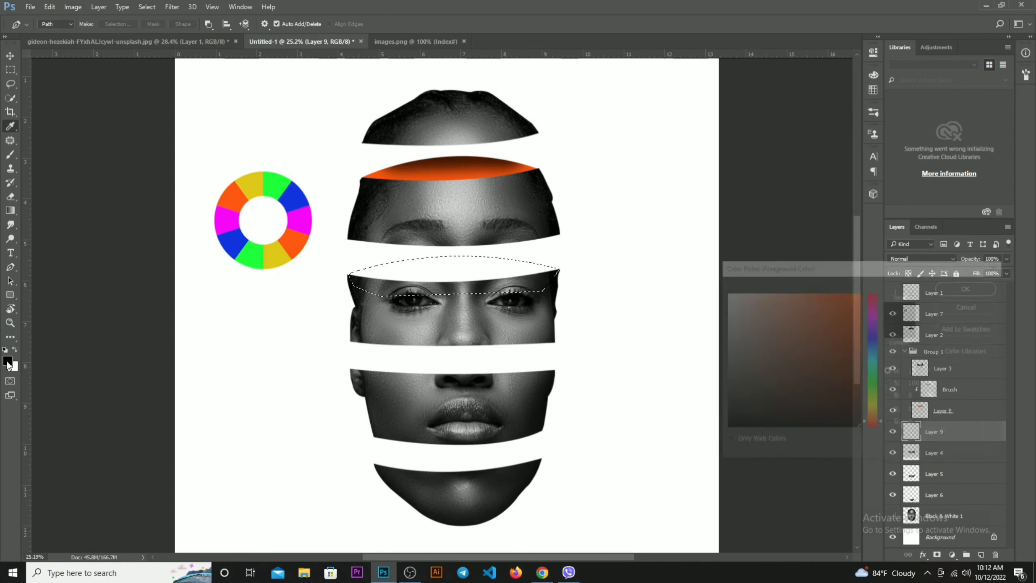
{"action": "left_click", "coordinate": [299, 215]}
{"action": "key", "text": "Return"}
{"action": "key", "text": "alt+BackSpace"}
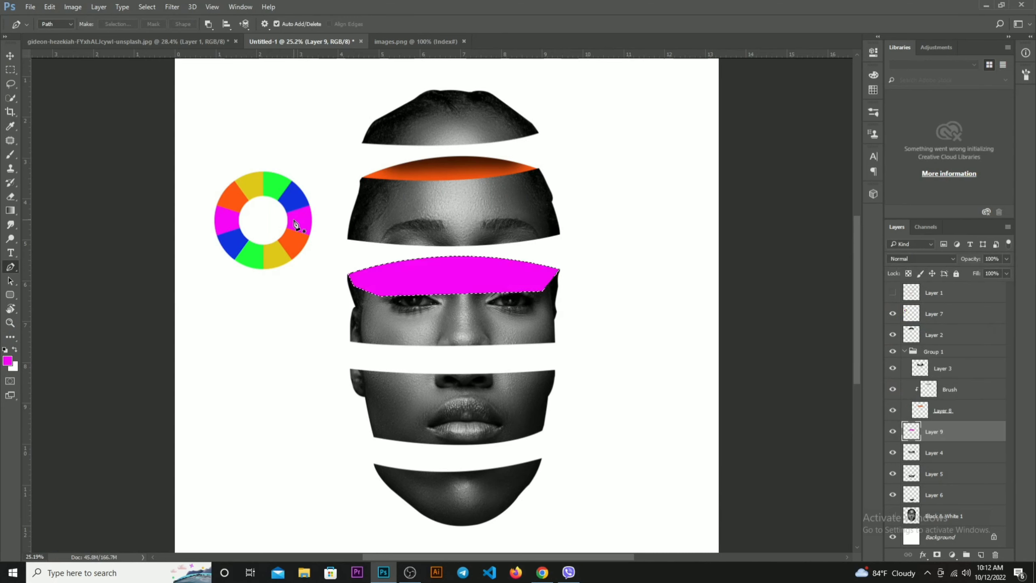
Send the magenta layer down the stack behind the eye slice and clear the selection
{"action": "key", "text": "ctrl+bracketleft"}
{"action": "key", "text": "ctrl+bracketleft"}
{"action": "key", "text": "ctrl+bracketleft"}
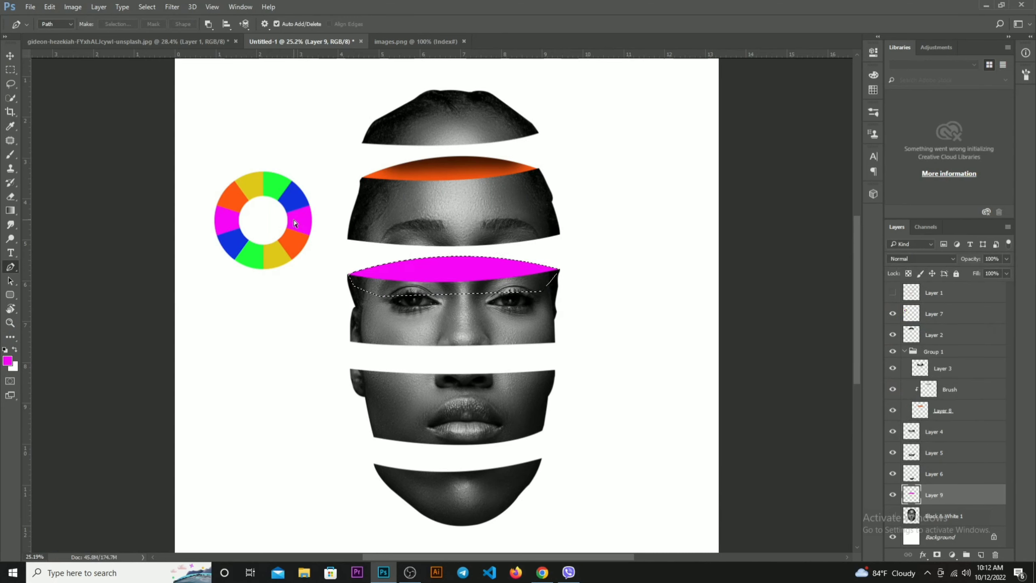
{"action": "key", "text": "ctrl+t"}
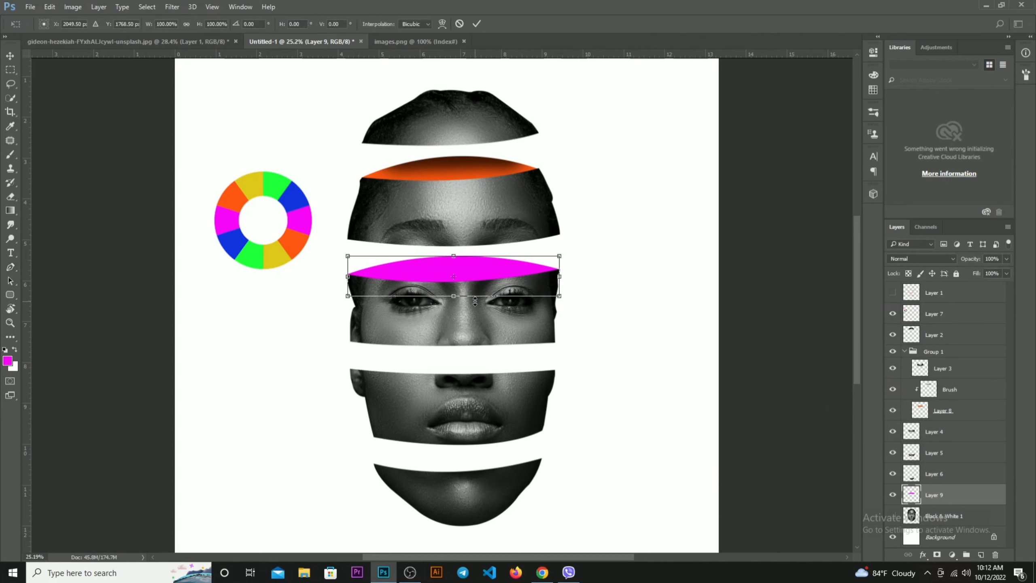
{"action": "key", "text": "Return"}
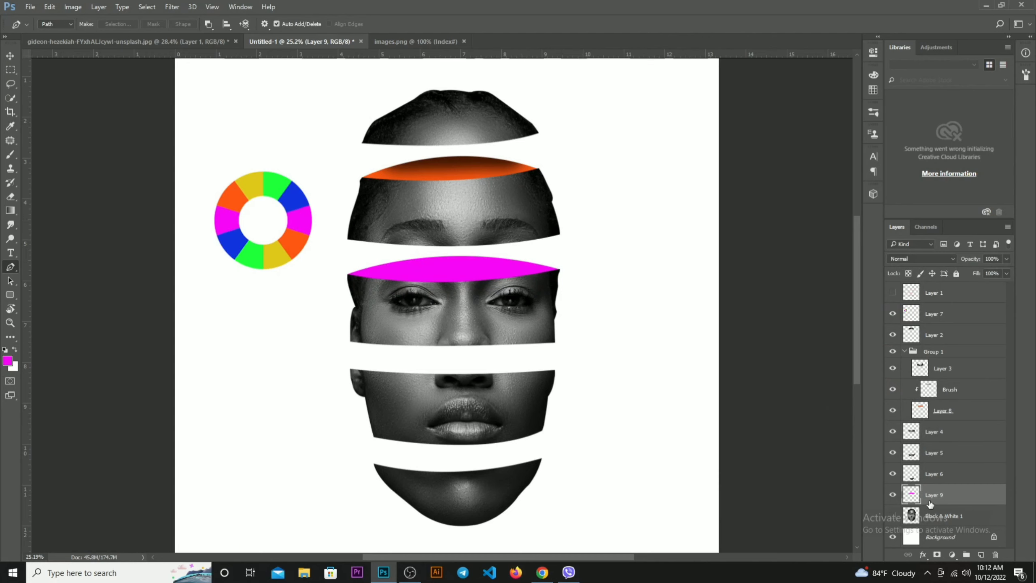
Check the slice layers by toggling their visibility, and move the magenta layer directly below the eye slice's layer
{"action": "left_click", "coordinate": [895, 455]}
{"action": "left_click", "coordinate": [894, 434]}
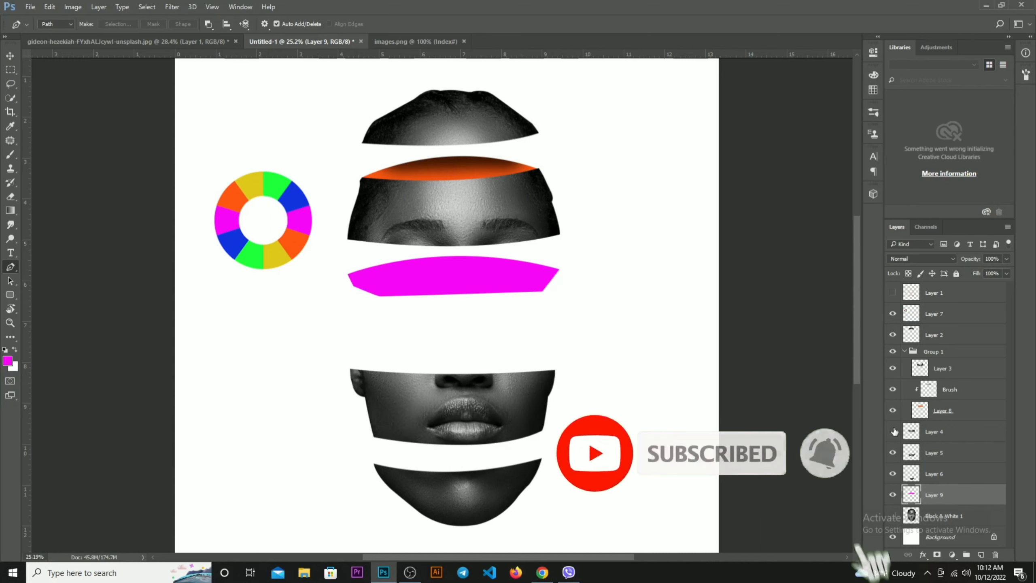
{"action": "left_click", "coordinate": [894, 433]}
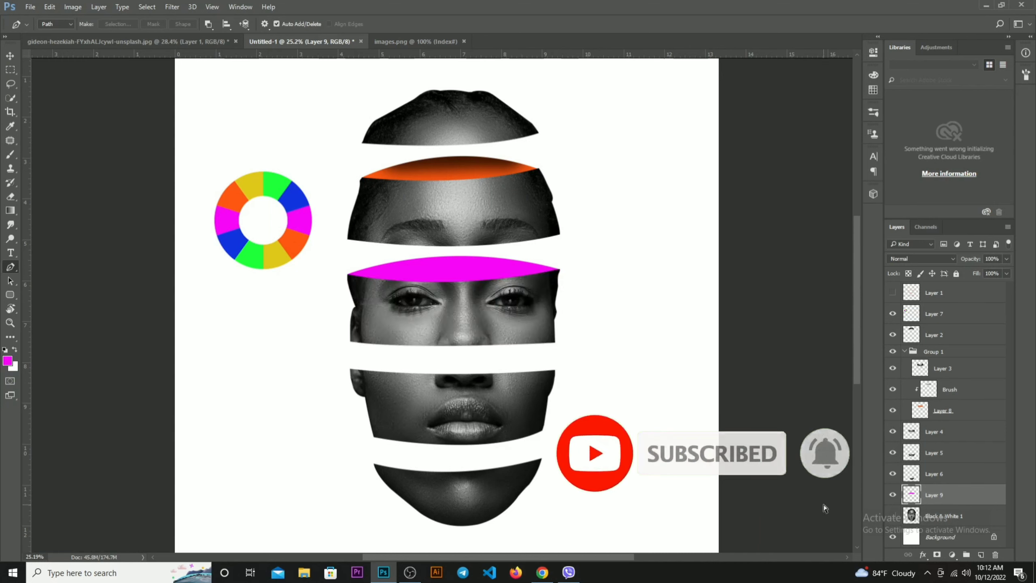
{"action": "key", "text": "ctrl+bracketright"}
{"action": "key", "text": "ctrl+bracketright"}
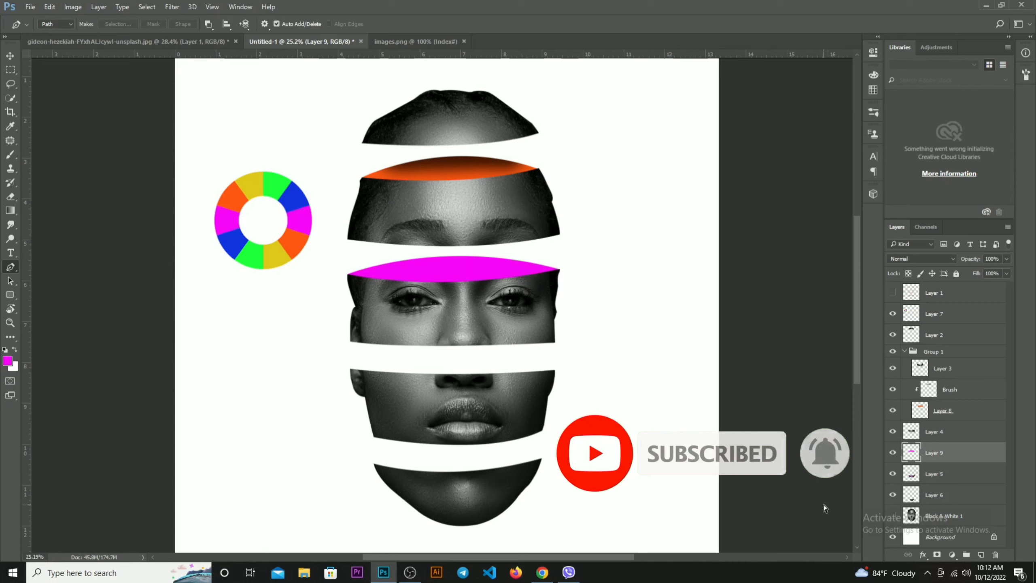
{"action": "left_click", "coordinate": [977, 435], "text": "shift"}
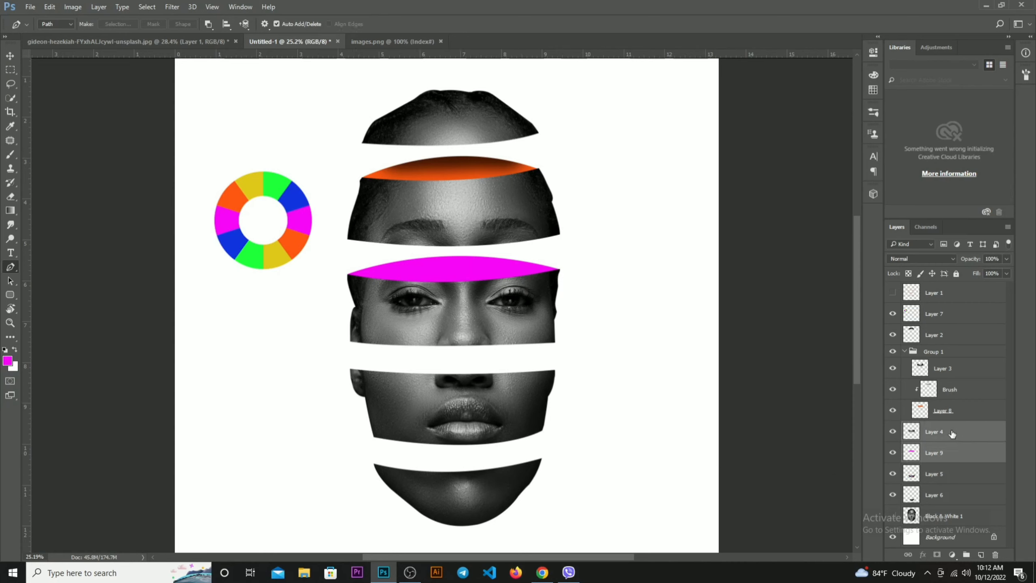
{"action": "key", "text": "ctrl+g"}
{"action": "left_click", "coordinate": [891, 427]}
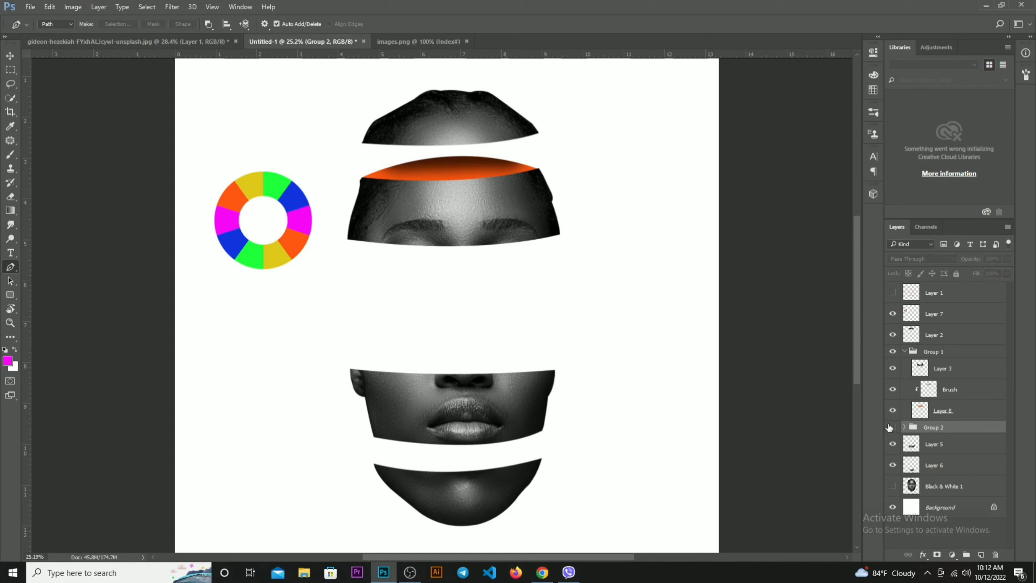
{"action": "left_click", "coordinate": [892, 427]}
{"action": "right_click", "coordinate": [953, 431]}
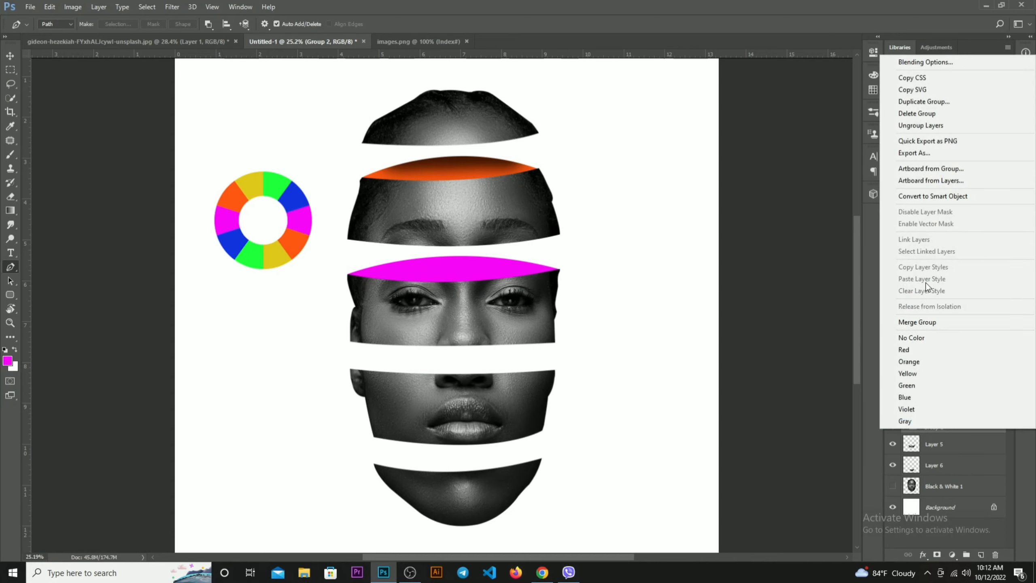
{"action": "left_click", "coordinate": [918, 126]}
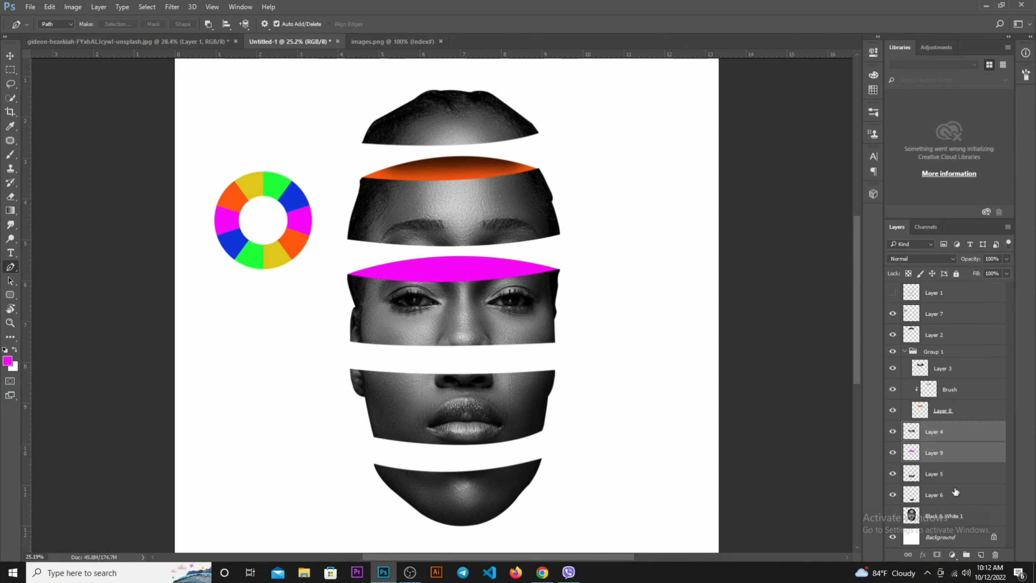
Add an empty layer above the eye slice's layer and clip it to that layer
{"action": "left_click", "coordinate": [981, 556]}
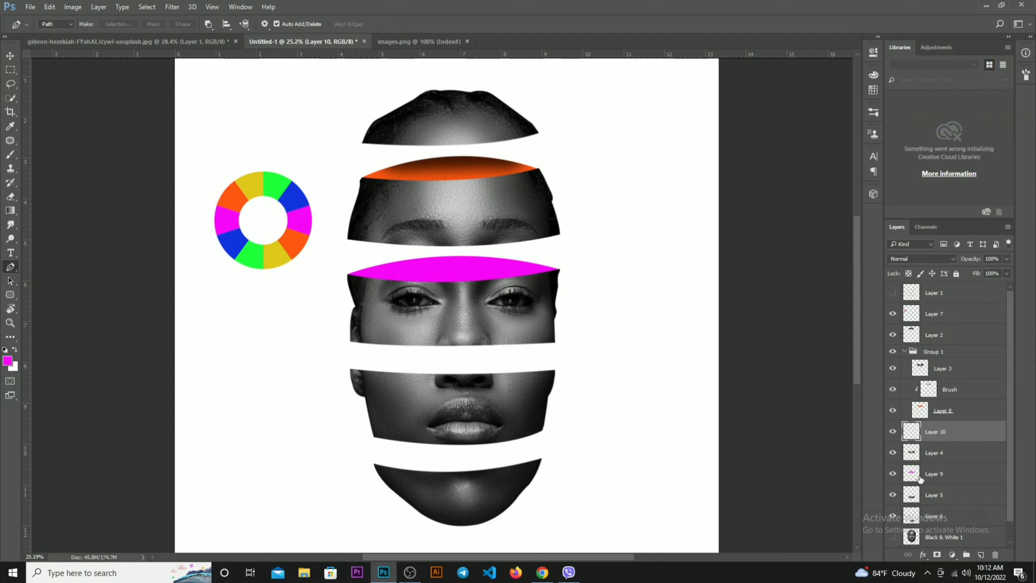
{"action": "right_click", "coordinate": [938, 432]}
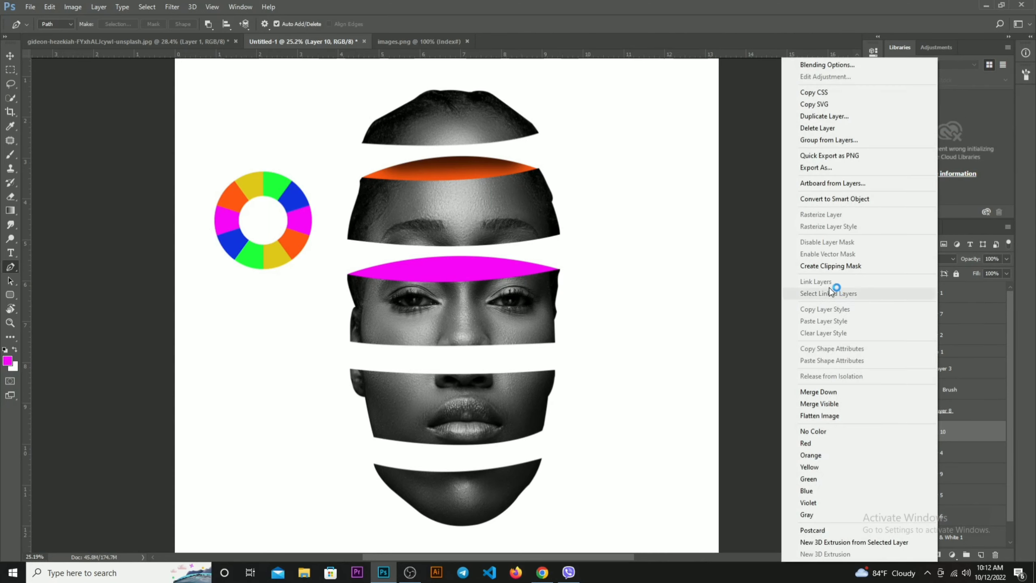
{"action": "left_click", "coordinate": [826, 269]}
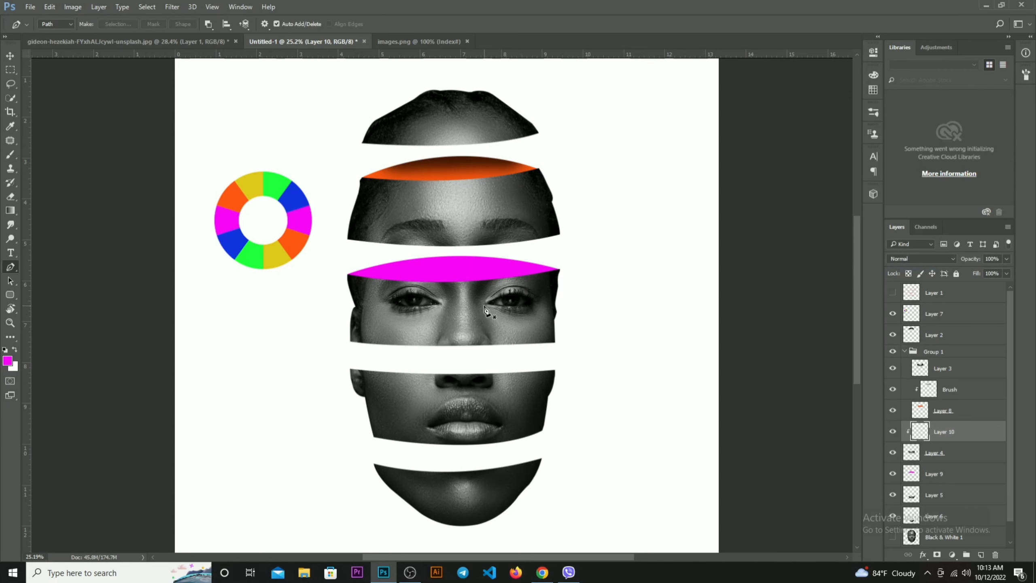
With the Brush tool active, move the empty layer between the eye slice and the magenta layer, undoing any test strokes
{"action": "key", "text": "b"}
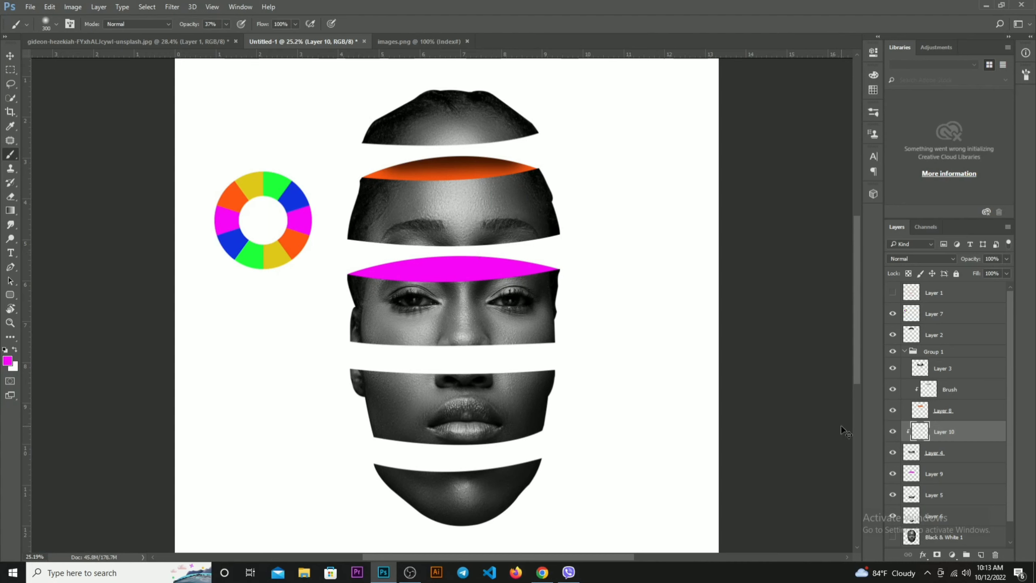
{"action": "key", "text": "ctrl+["}
{"action": "key", "text": "ctrl+alt+z"}
{"action": "key", "text": "ctrl+["}
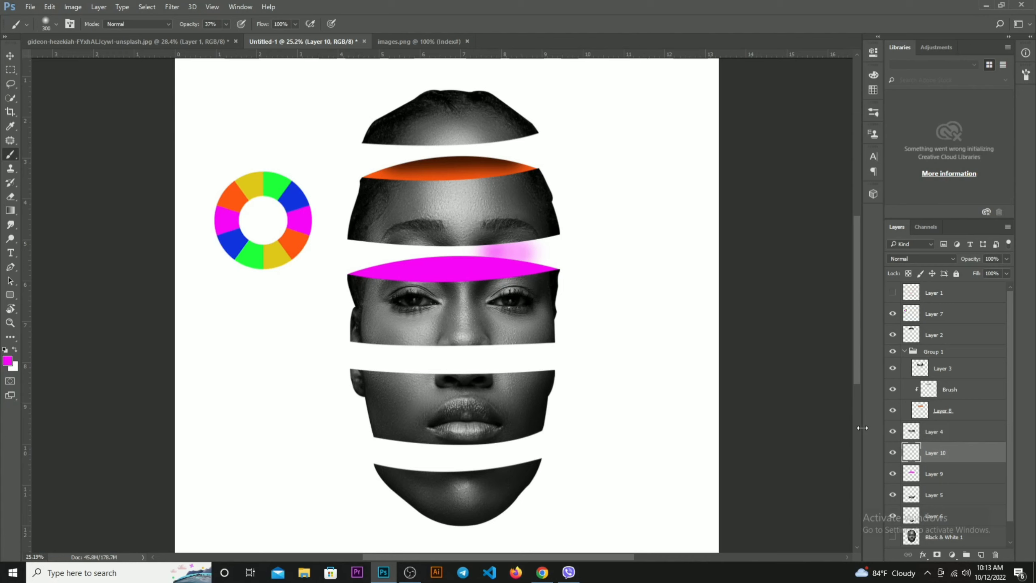
{"action": "key", "text": "ctrl+alt+z"}
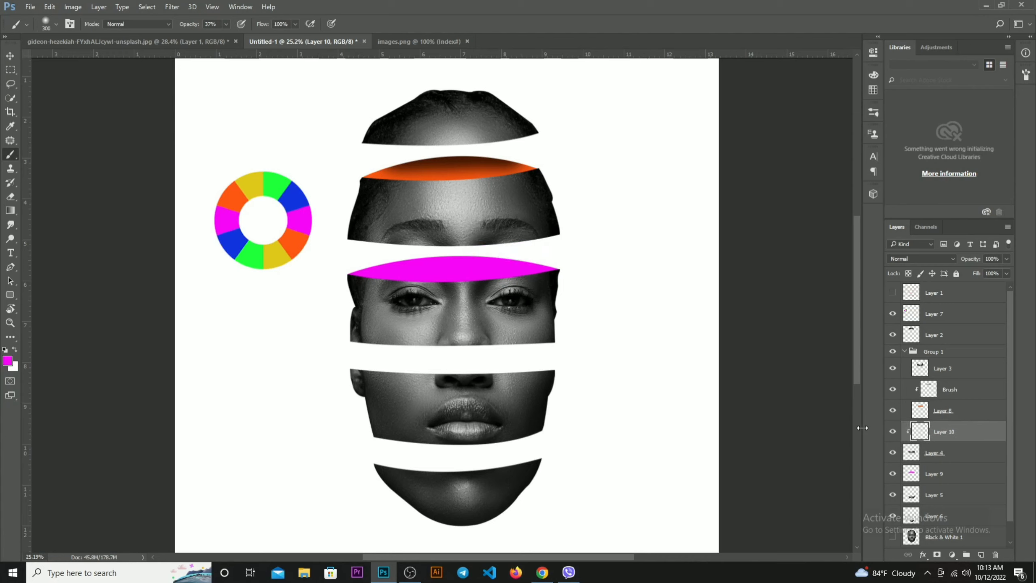
{"action": "key", "text": "ctrl+["}
{"action": "key", "text": "ctrl+alt+z"}
{"action": "key", "text": "ctrl+["}
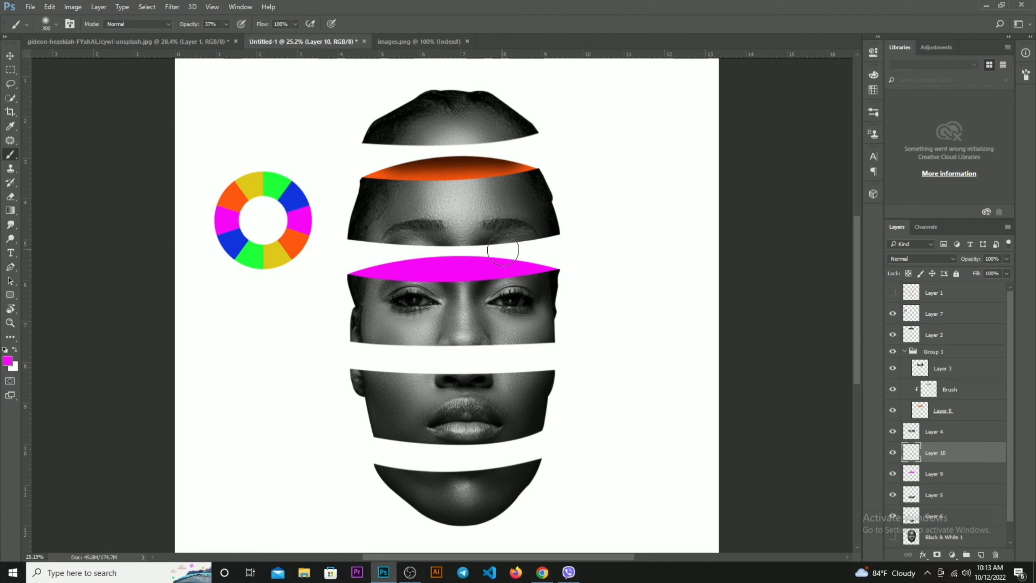
Set the foreground colour to black, then paint and undo an unclipped test stroke over the magenta shape
{"action": "left_click", "coordinate": [9, 363]}
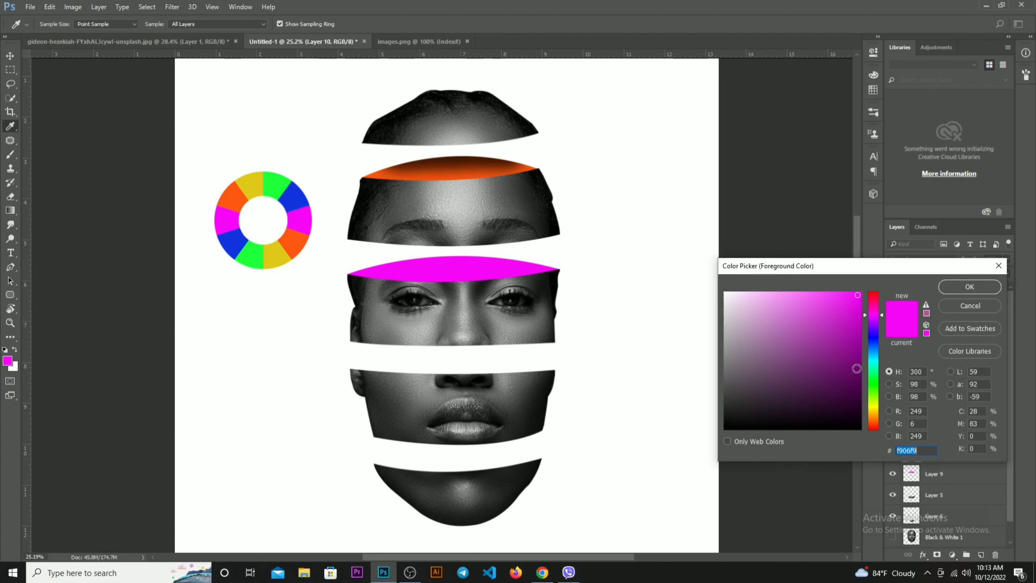
{"action": "left_click_drag", "start_coordinate": [842, 403], "coordinate": [889, 481]}
{"action": "key", "text": "Return"}
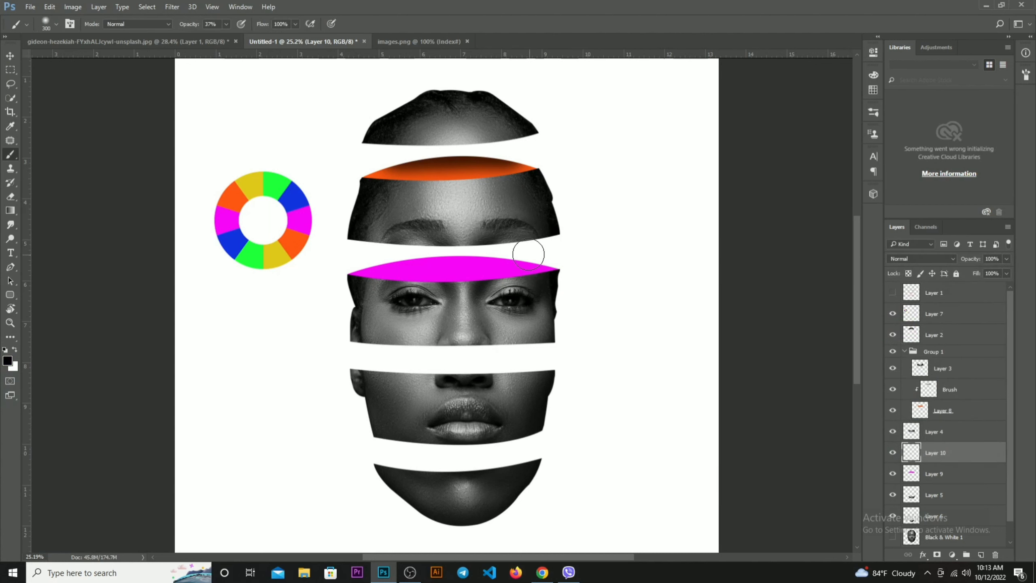
{"action": "left_click_drag", "start_coordinate": [529, 254], "coordinate": [494, 250]}
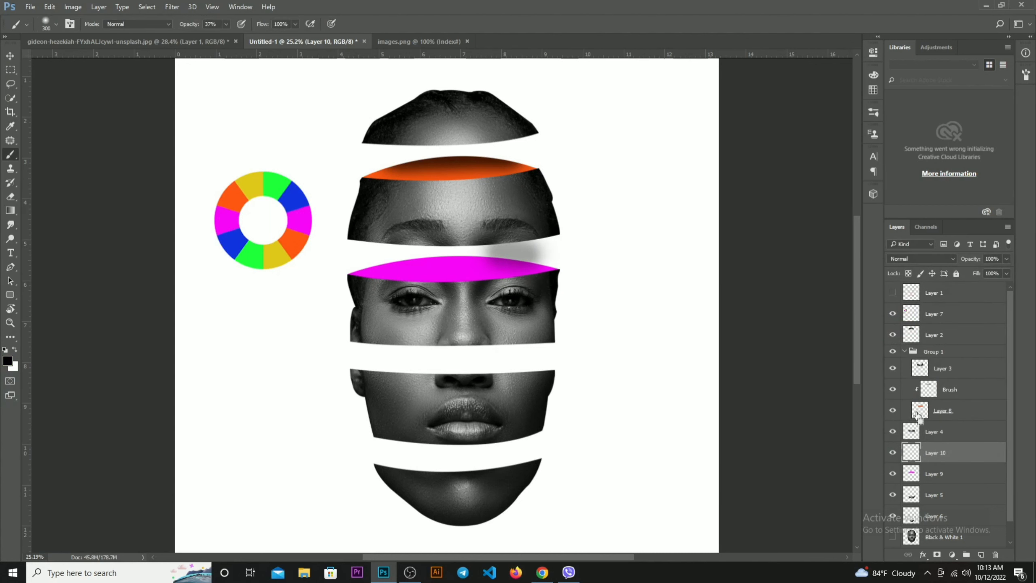
{"action": "key", "text": "ctrl+z"}
Clip the empty layer to the magenta layer and shade the magenta shape's upper edge with soft black brush strokes
{"action": "right_click", "coordinate": [950, 462]}
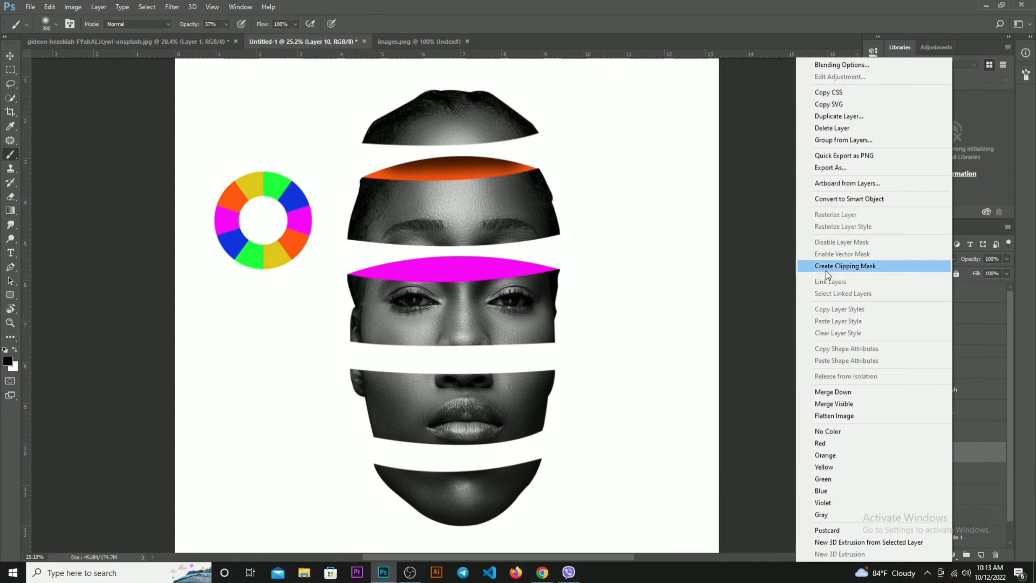
{"action": "left_click", "coordinate": [830, 267]}
{"action": "mouse_move", "coordinate": [521, 254]}
{"action": "left_mouse_down"}
{"action": "mouse_move", "coordinate": [377, 262]}
{"action": "mouse_move", "coordinate": [547, 251]}
{"action": "left_mouse_up"}
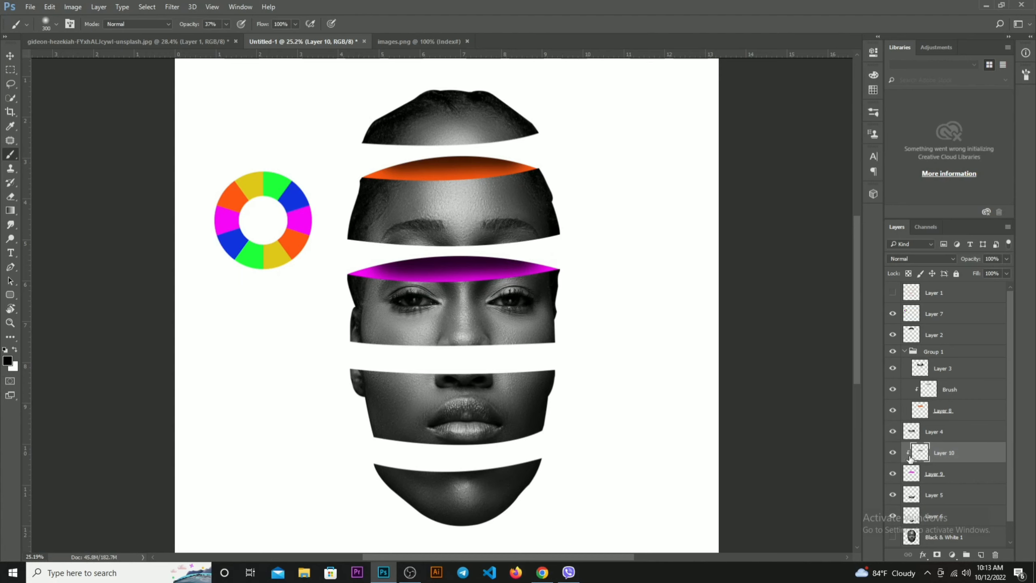
Group the eye slice's layer with its shading and magenta layers, check the group's visibility, and collapse the first group
{"action": "left_click", "coordinate": [892, 432]}
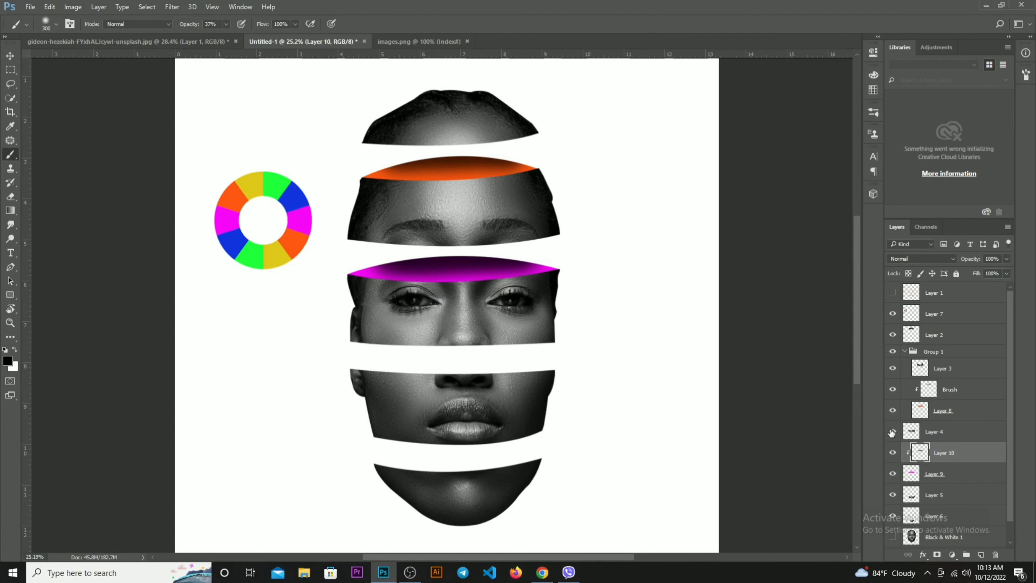
{"action": "left_click", "coordinate": [954, 439], "text": "ctrl"}
{"action": "left_click", "coordinate": [954, 482], "text": "ctrl"}
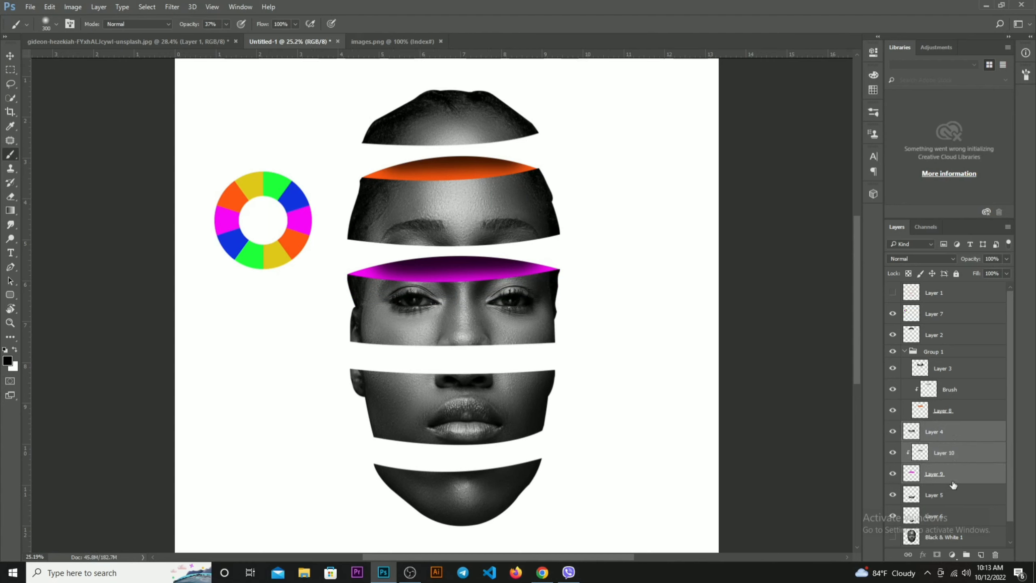
{"action": "key", "text": "ctrl+g"}
{"action": "left_click", "coordinate": [893, 432]}
{"action": "left_click", "coordinate": [893, 432]}
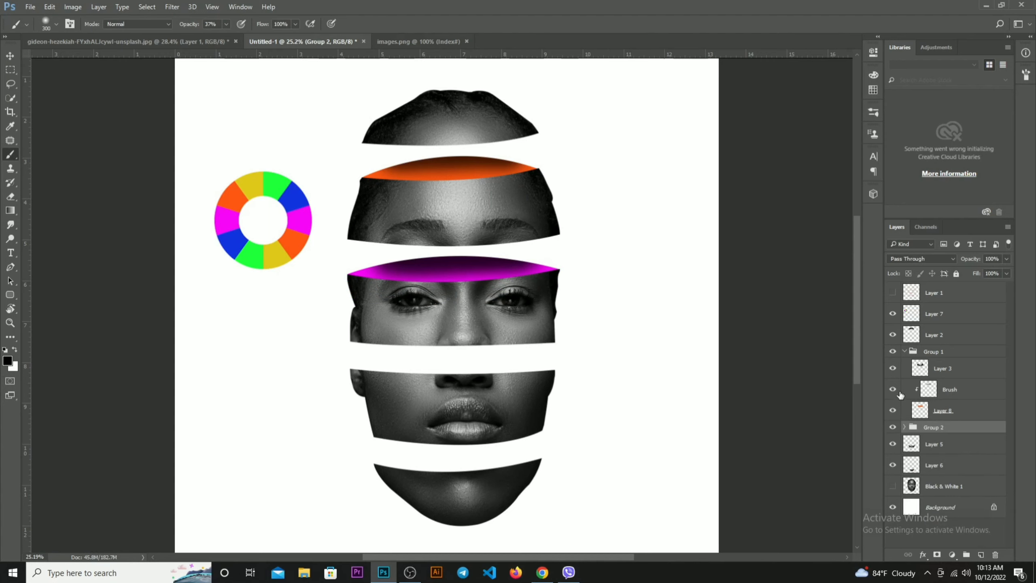
{"action": "left_click", "coordinate": [905, 352]}
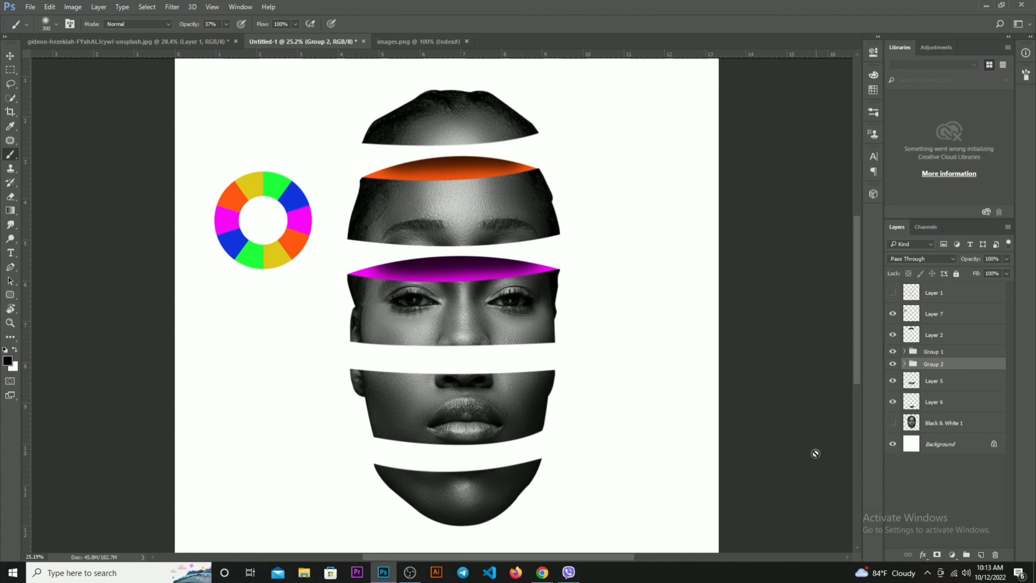
On the mouth slice's layer, draw a closed curved Pen path over the slice's cut top and convert it to a selection
{"action": "left_click", "coordinate": [893, 381]}
{"action": "left_click", "coordinate": [893, 381]}
{"action": "left_click", "coordinate": [933, 384]}
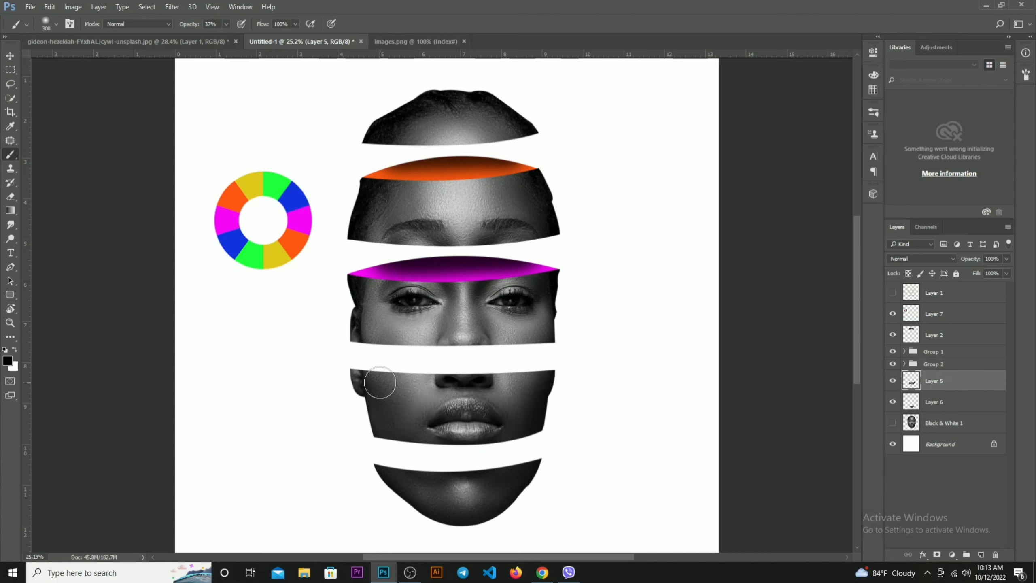
{"action": "key", "text": "p"}
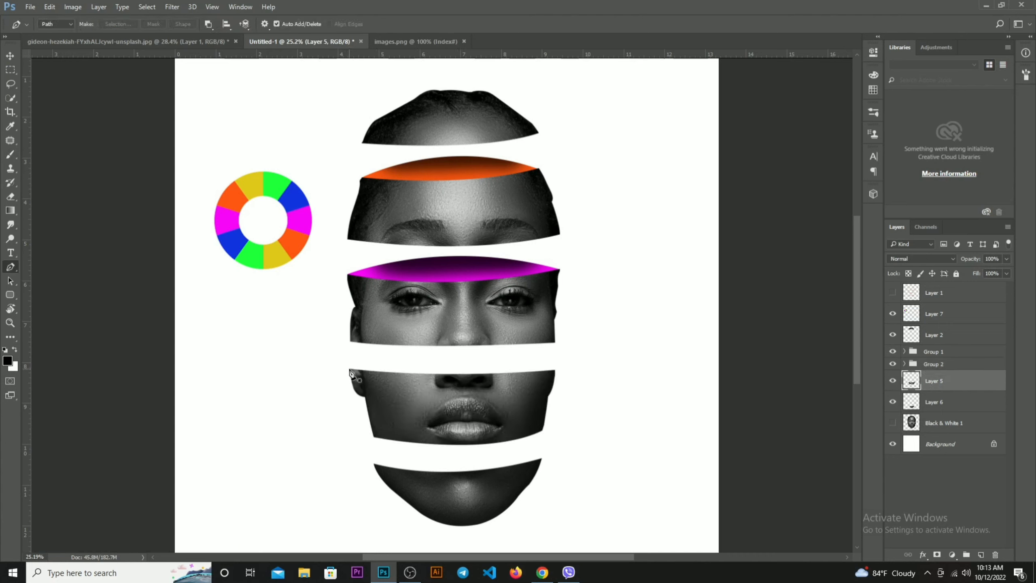
{"action": "left_click", "coordinate": [351, 370]}
{"action": "left_click_drag", "start_coordinate": [556, 371], "coordinate": [544, 391]}
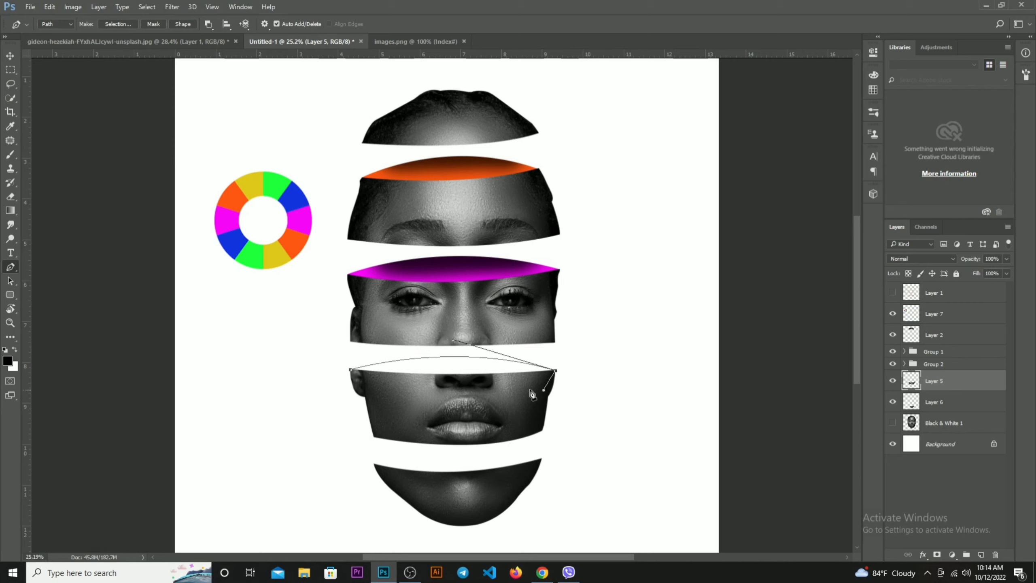
{"action": "left_click_drag", "start_coordinate": [461, 388], "coordinate": [453, 388]}
{"action": "left_click", "coordinate": [377, 384]}
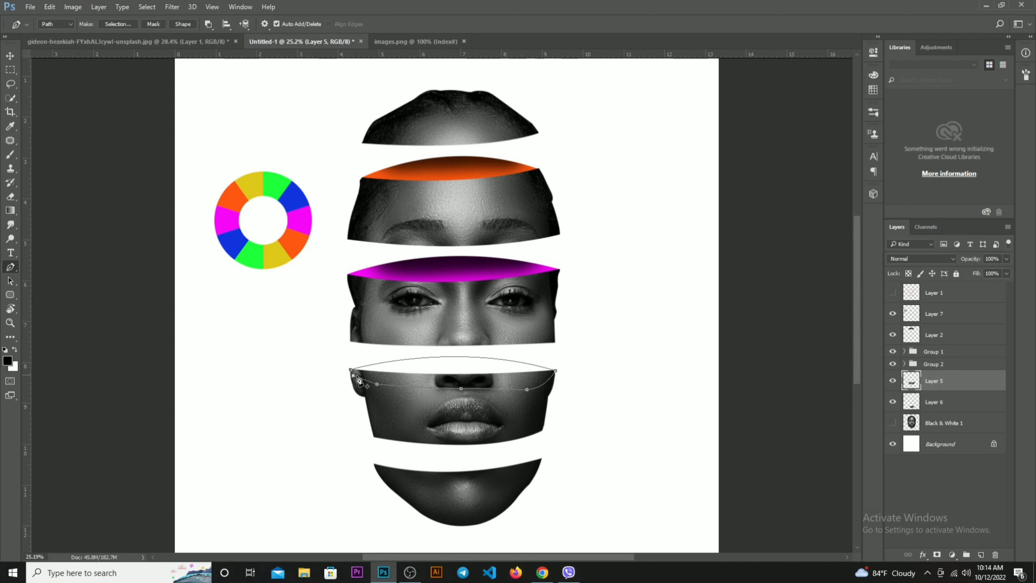
{"action": "left_click", "coordinate": [358, 378]}
{"action": "key", "text": "ctrl+Return"}
Add a new layer and fill the selection with the green 20ff3a sampled from the colour wheel
{"action": "key", "text": "ctrl+shift+n"}
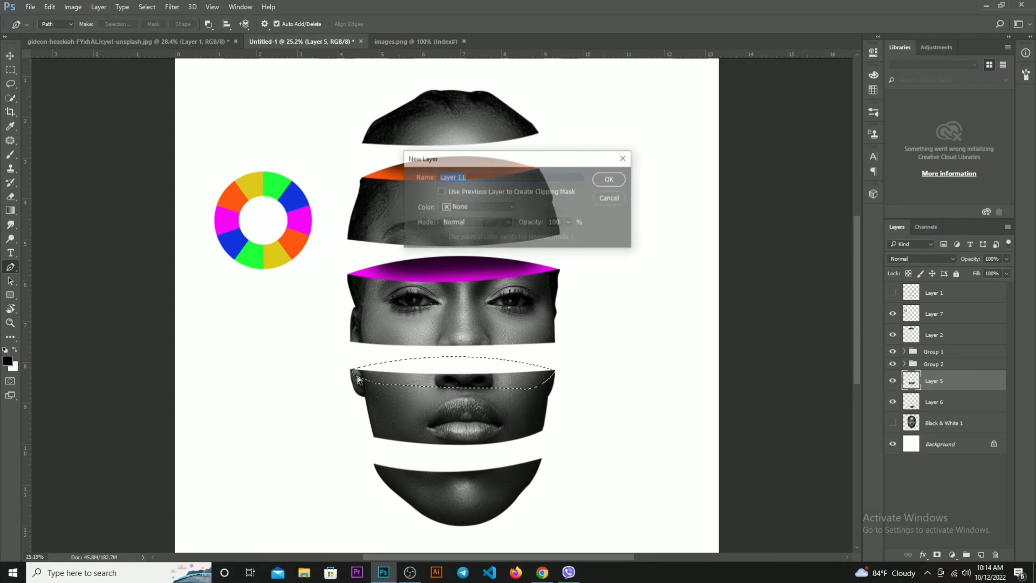
{"action": "key", "text": "Return"}
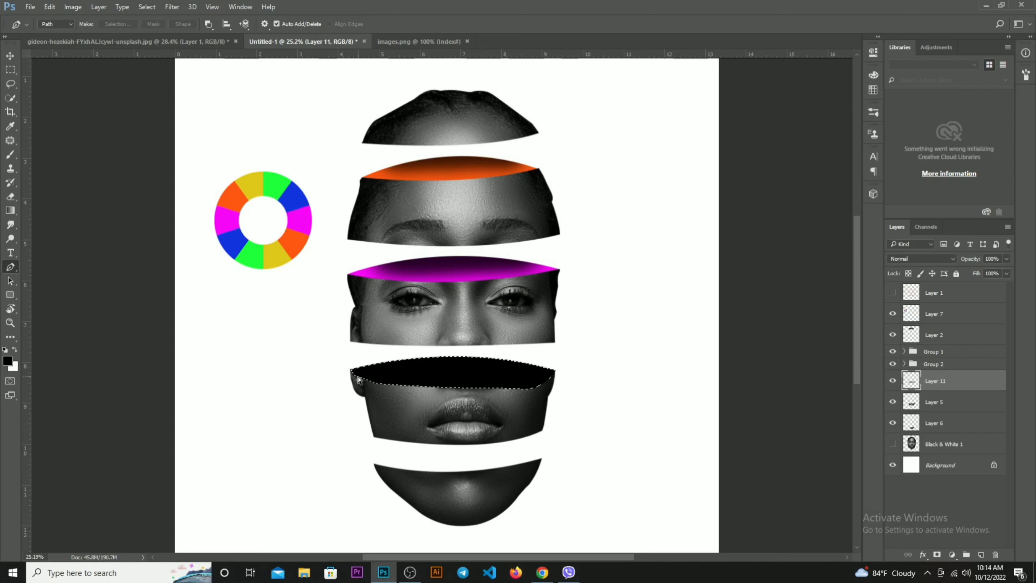
{"action": "left_click", "coordinate": [7, 360]}
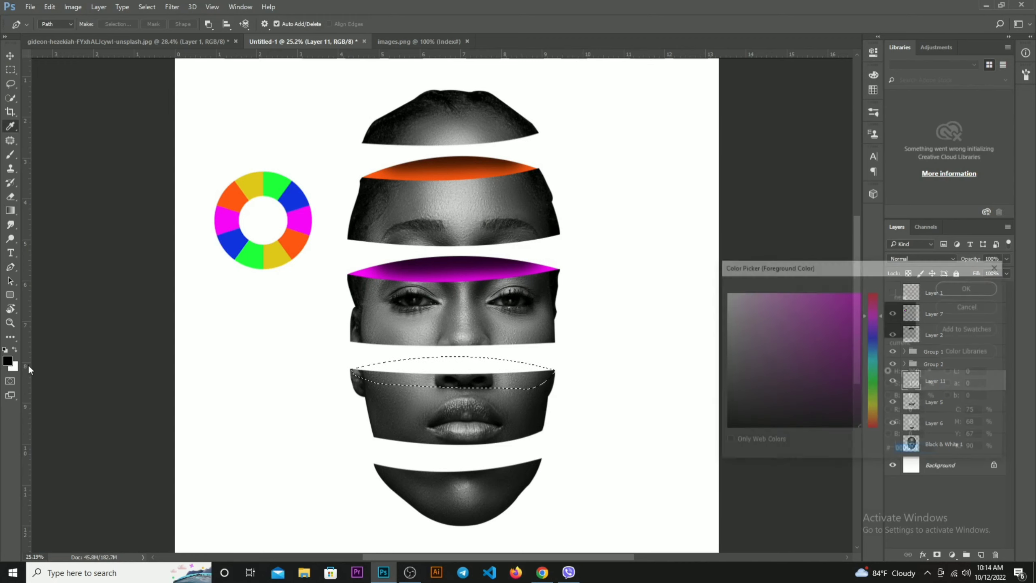
{"action": "left_click", "coordinate": [250, 255]}
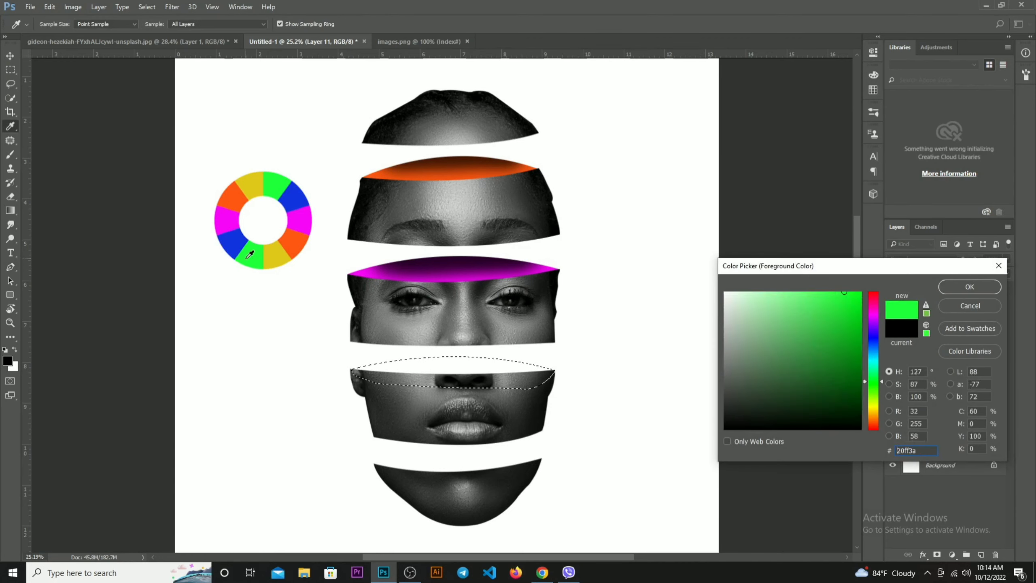
{"action": "key", "text": "Return"}
{"action": "key", "text": "p"}
{"action": "key", "text": "alt+BackSpace"}
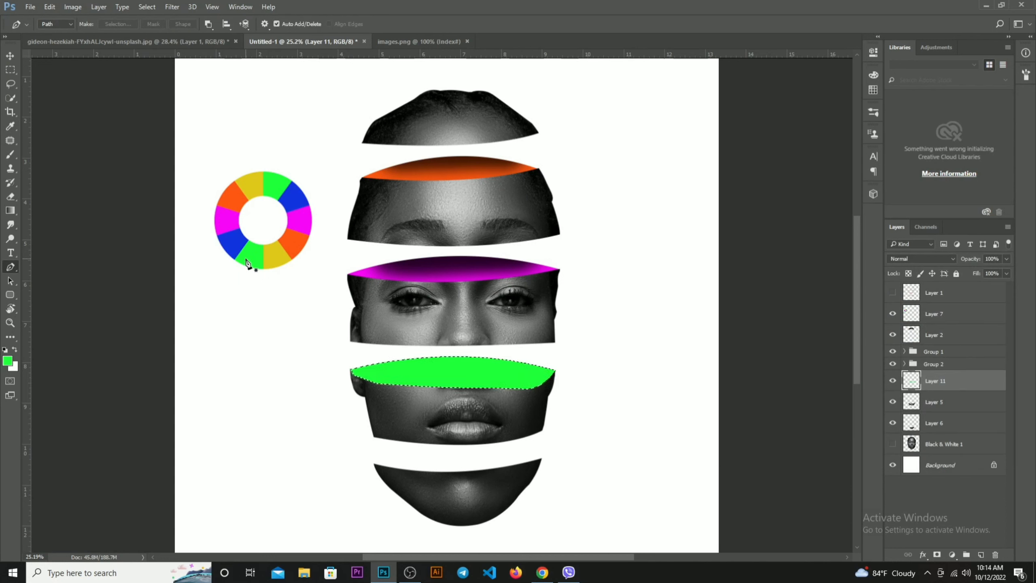
Clear the selection and move the green layer directly below the mouth slice's layer
{"action": "key", "text": "ctrl+d"}
{"action": "left_click", "coordinate": [893, 381]}
{"action": "key", "text": "ctrl+bracketleft"}
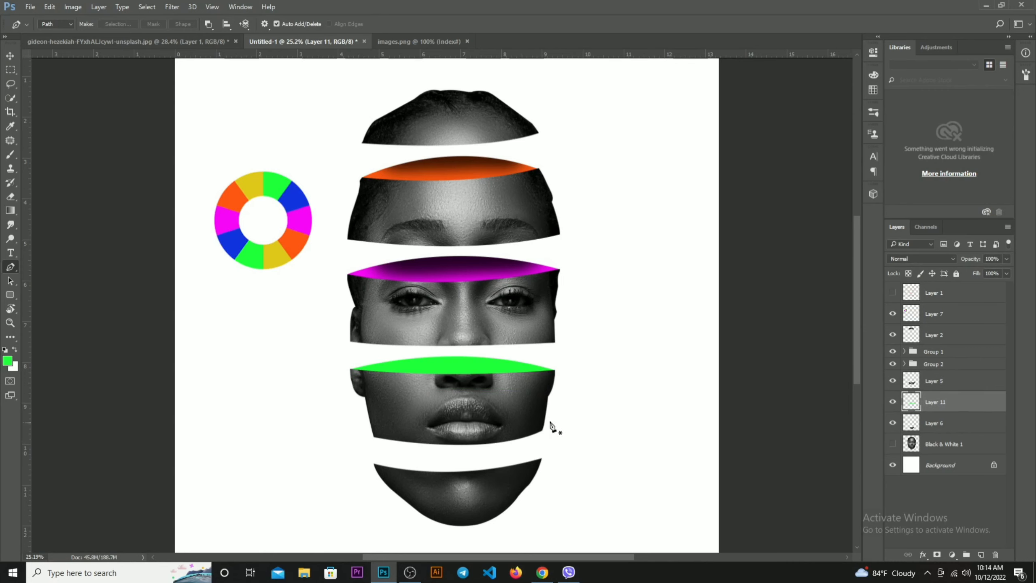
Stretch the green shape upward to about 119% of its height and shift it down by 20 px
{"action": "scroll", "coordinate": [463, 401], "scroll_direction": "up", "scroll_amount": 2}
{"action": "key", "text": "ctrl+t"}
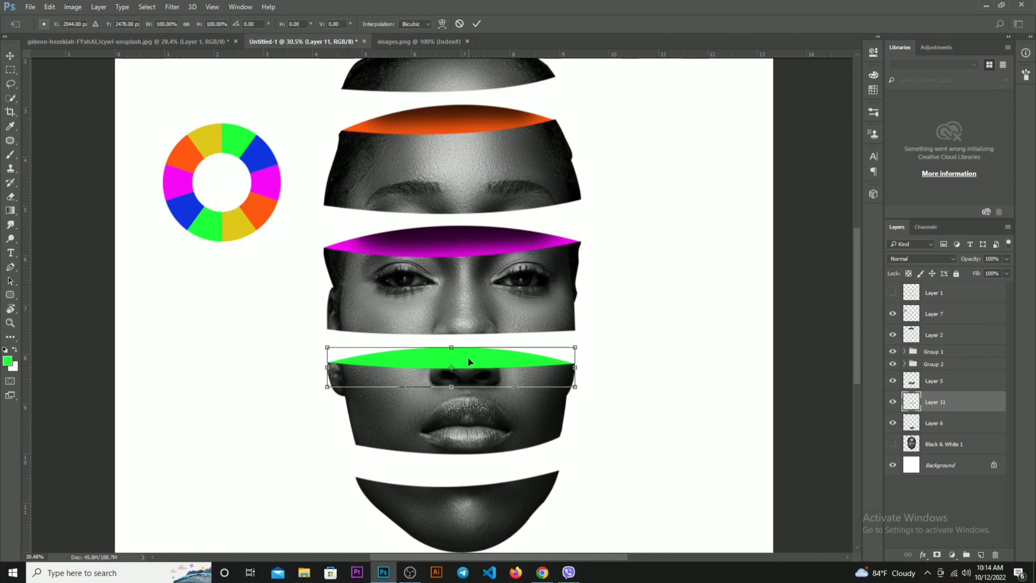
{"action": "left_click_drag", "start_coordinate": [456, 351], "coordinate": [457, 343]}
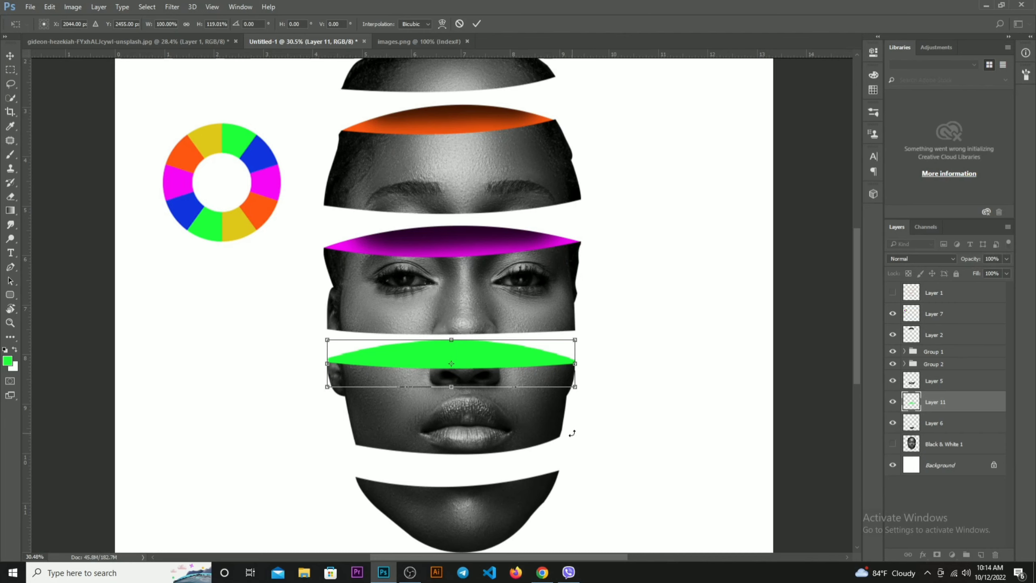
{"action": "key", "text": "shift+Down"}
{"action": "key", "text": "shift+Down"}
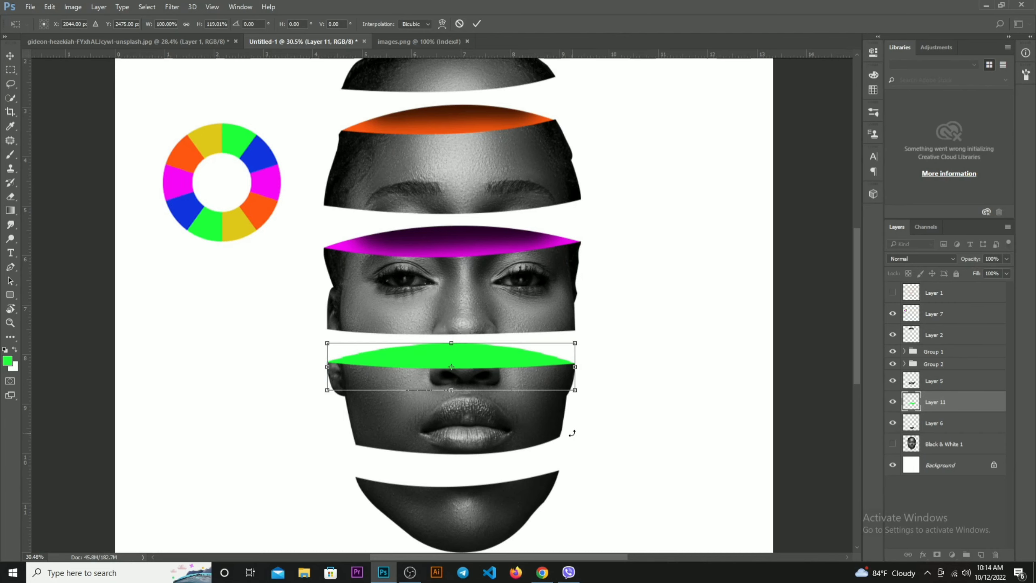
{"action": "key", "text": "p"}
{"action": "scroll", "coordinate": [573, 398], "scroll_direction": "down", "scroll_amount": 2}
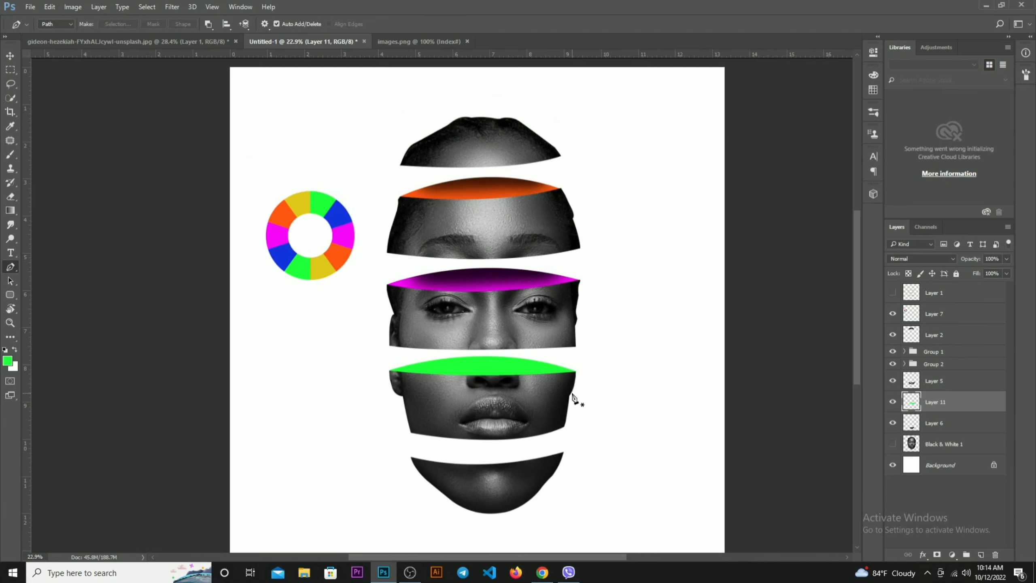
Add an empty layer clipped to the green layer, and set the foreground colour to black for the Brush tool
{"action": "key", "text": "ctrl+shift+n"}
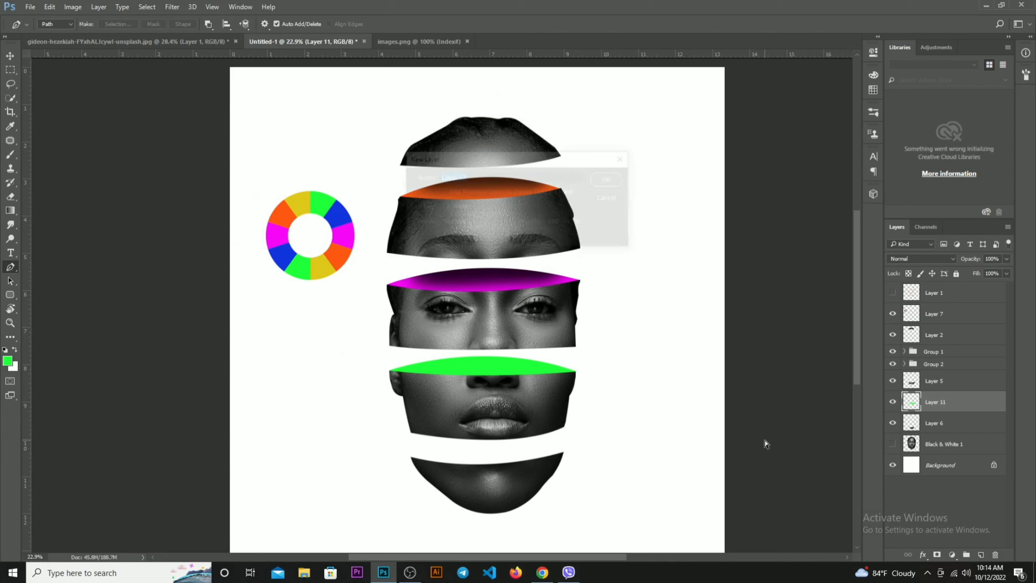
{"action": "left_click", "coordinate": [610, 181]}
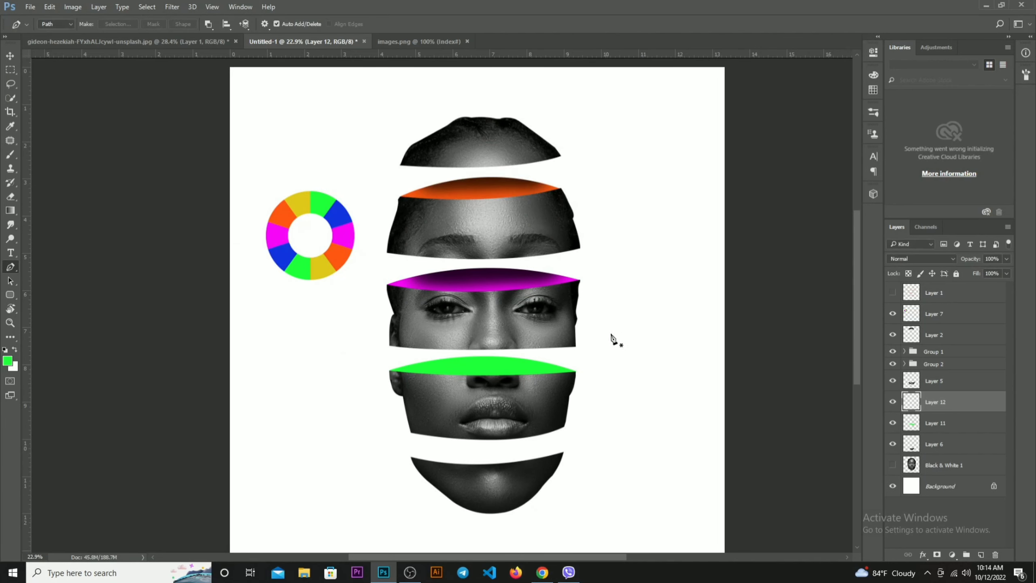
{"action": "key", "text": "b"}
{"action": "left_click", "coordinate": [7, 365]}
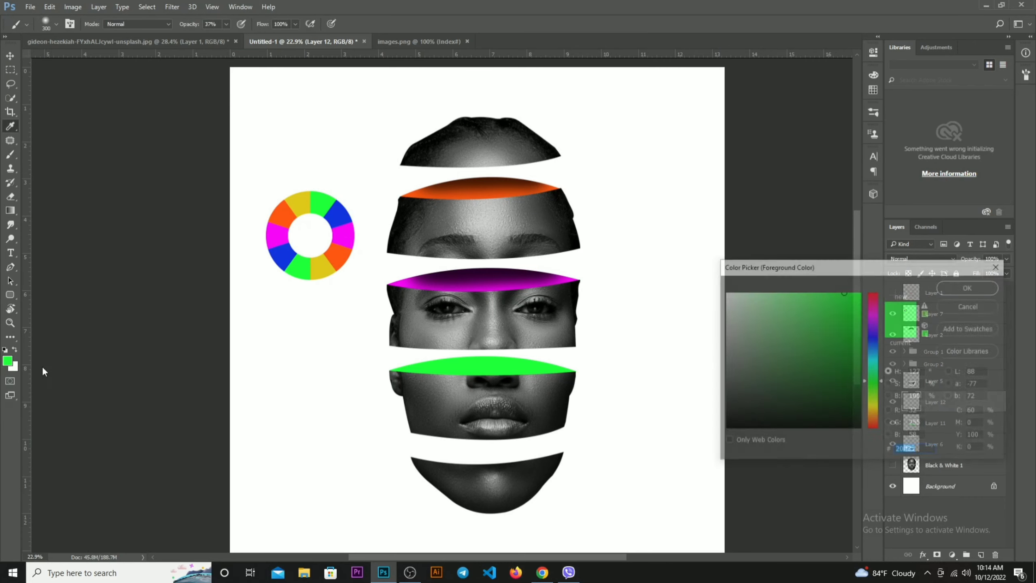
{"action": "left_click_drag", "start_coordinate": [859, 425], "coordinate": [883, 460]}
{"action": "key", "text": "Return"}
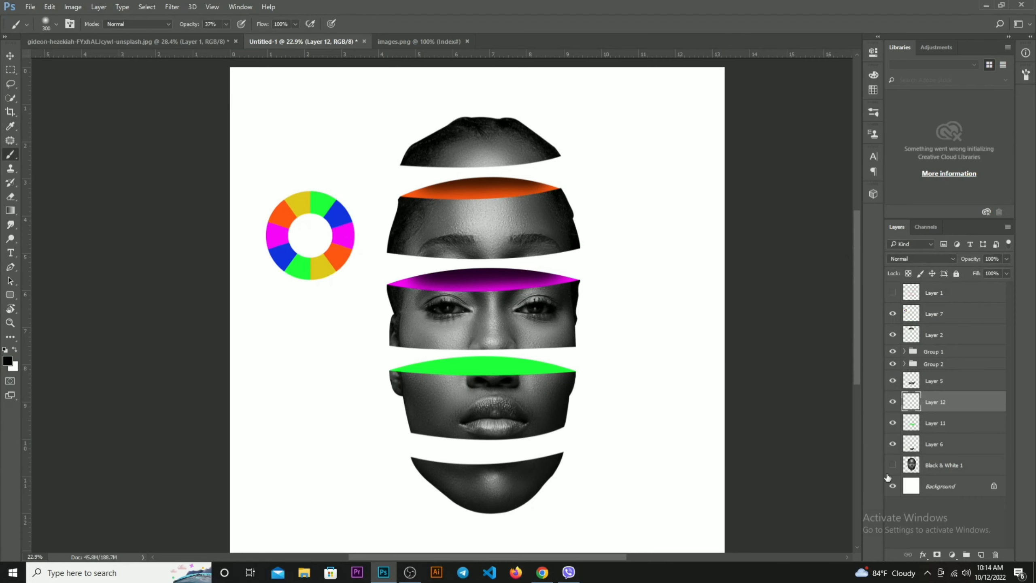
{"action": "right_click", "coordinate": [951, 408]}
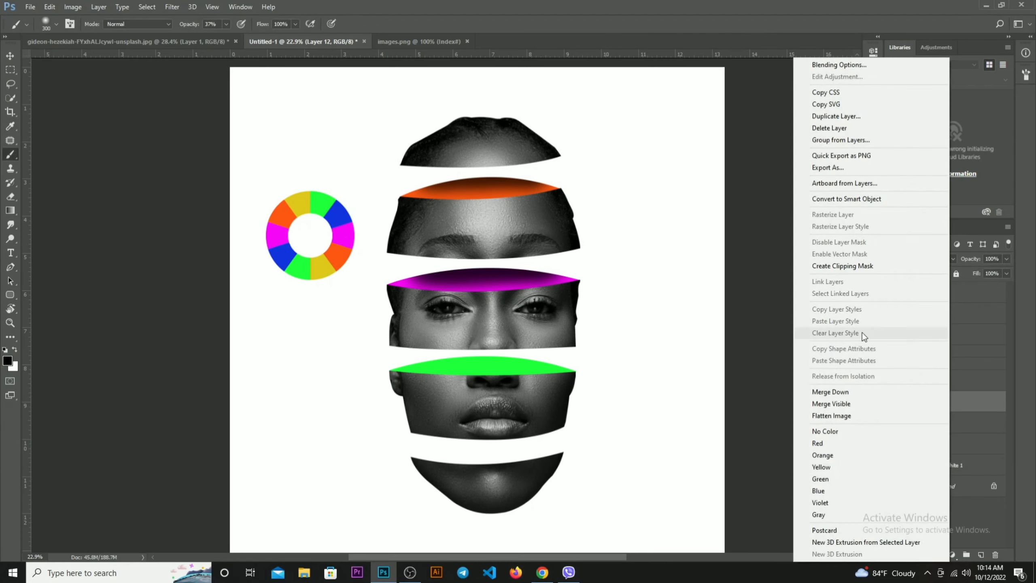
{"action": "left_click", "coordinate": [844, 266]}
Shade the upper edge of the green shape with soft black brush strokes
{"action": "scroll", "coordinate": [420, 368], "scroll_direction": "up", "scroll_amount": 3}
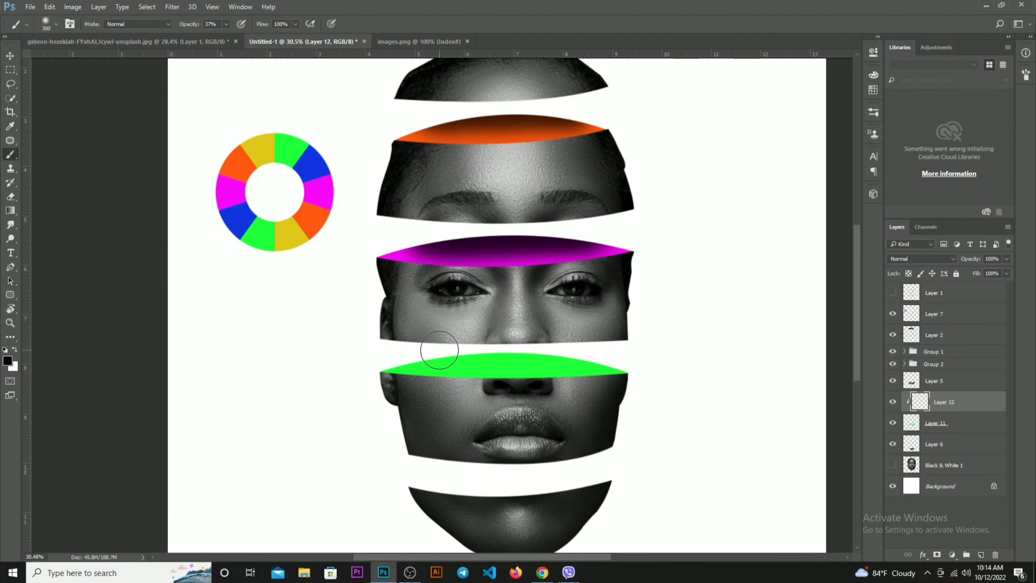
{"action": "mouse_move", "coordinate": [563, 348]}
{"action": "left_mouse_down"}
{"action": "mouse_move", "coordinate": [585, 354]}
{"action": "mouse_move", "coordinate": [420, 355]}
{"action": "mouse_move", "coordinate": [584, 350]}
{"action": "mouse_move", "coordinate": [482, 351]}
{"action": "left_mouse_up"}
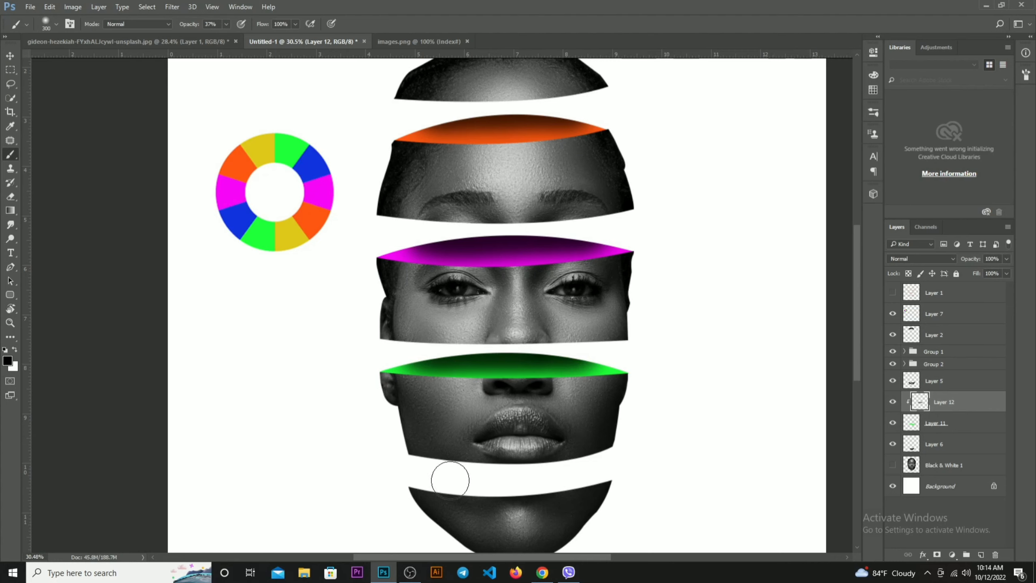
{"action": "scroll", "coordinate": [513, 419], "scroll_direction": "down", "scroll_amount": 5}
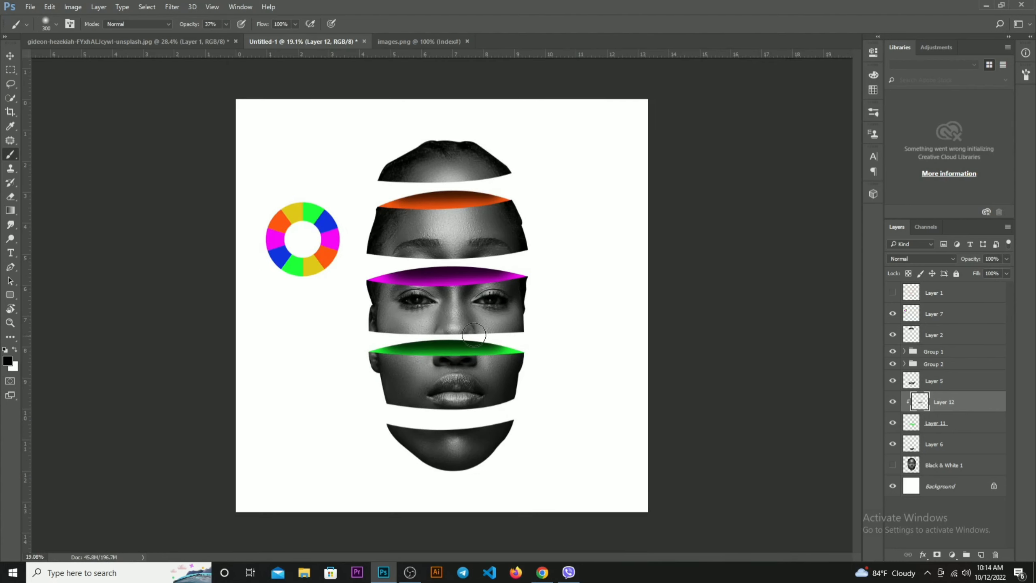
{"action": "mouse_move", "coordinate": [505, 340]}
{"action": "left_mouse_down"}
{"action": "mouse_move", "coordinate": [520, 337]}
{"action": "mouse_move", "coordinate": [498, 340]}
{"action": "left_mouse_up"}
{"action": "left_click_drag", "start_coordinate": [405, 344], "coordinate": [345, 344]}
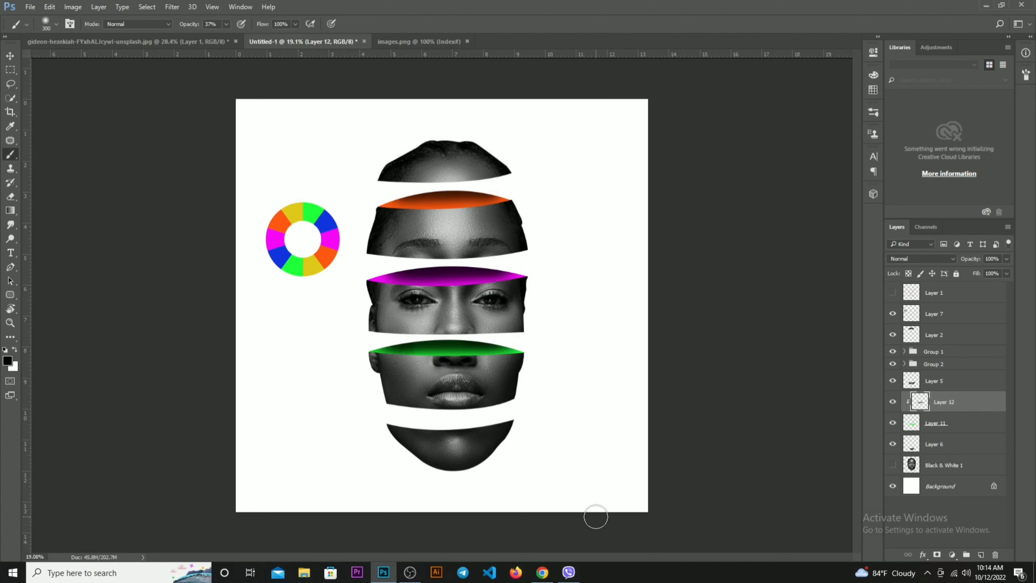
{"action": "key", "text": "ctrl+z"}
{"action": "key", "text": "ctrl+z"}
{"action": "key", "text": "ctrl+z"}
{"action": "key", "text": "ctrl+z"}
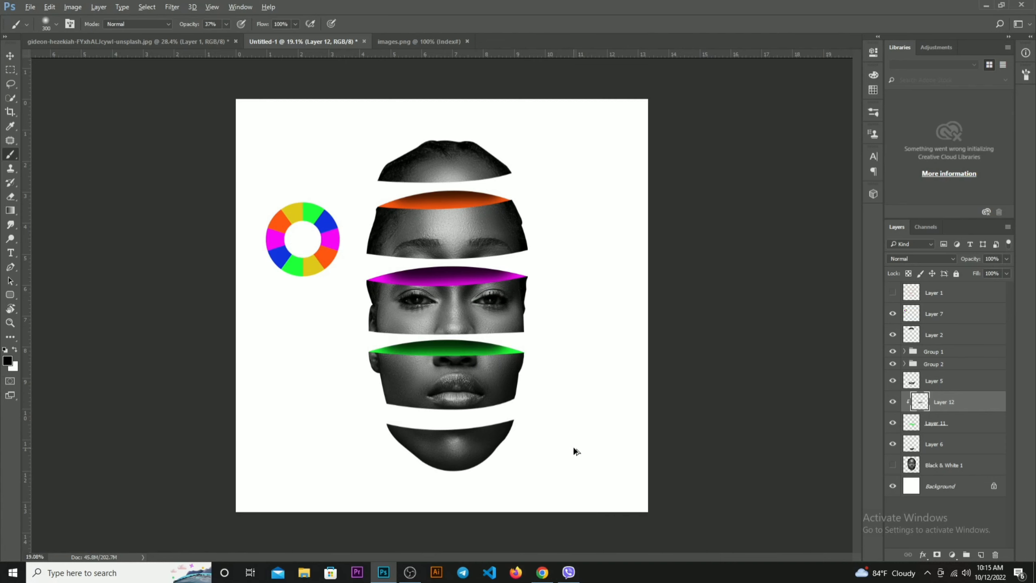
Group the mouth slice's layer with its shading and green layers, and check the group by toggling its visibility
{"action": "scroll", "coordinate": [454, 369], "scroll_direction": "up", "scroll_amount": 3}
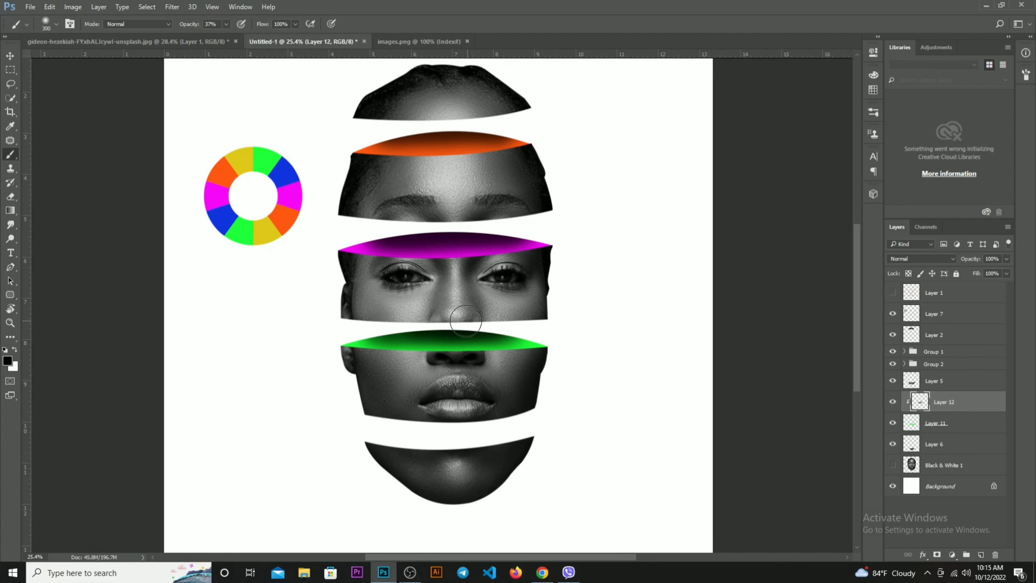
{"action": "scroll", "coordinate": [541, 401], "scroll_direction": "down", "scroll_amount": 2}
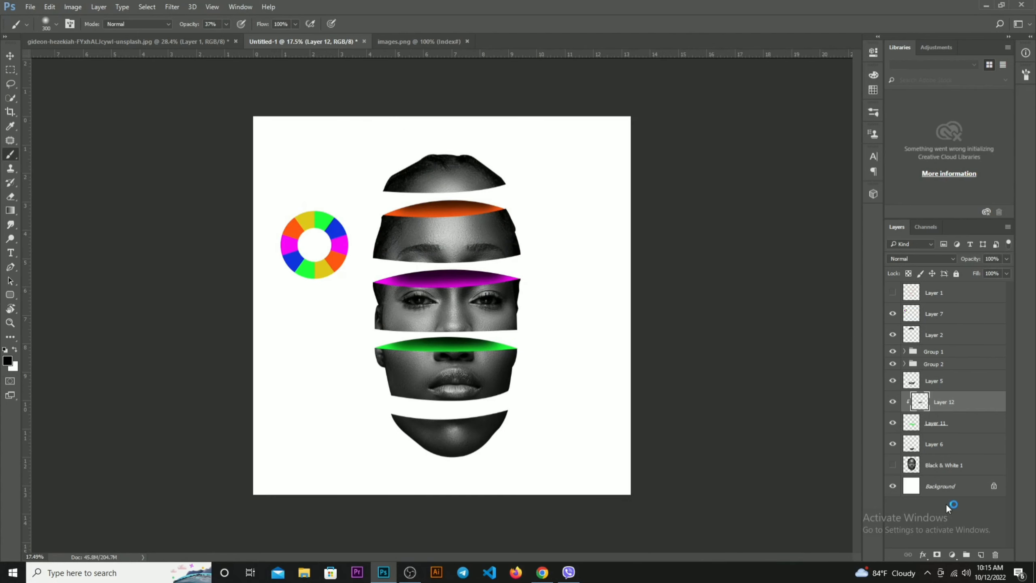
{"action": "left_click", "coordinate": [941, 426]}
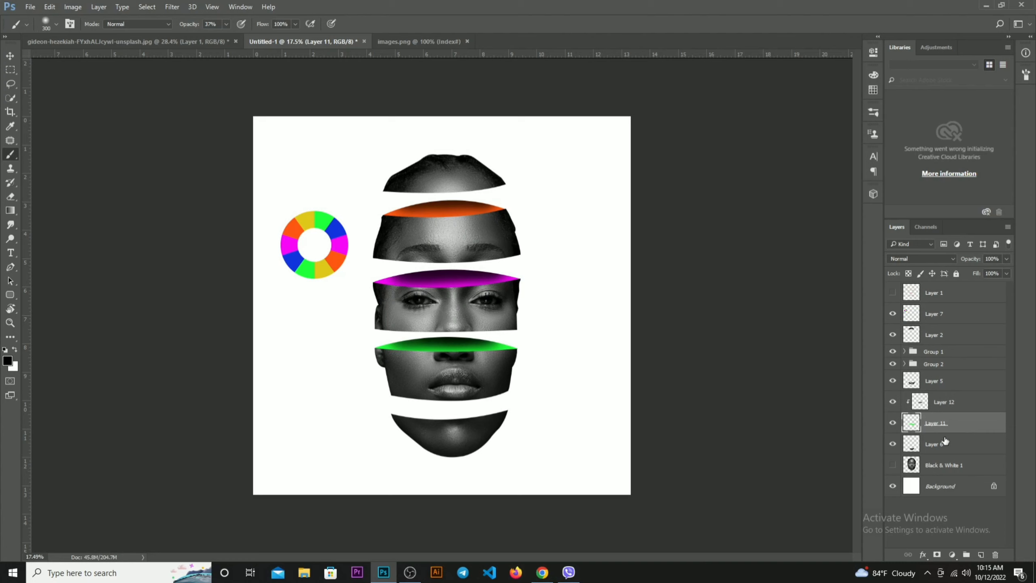
{"action": "left_click", "coordinate": [944, 389], "text": "shift"}
{"action": "key", "text": "ctrl+g"}
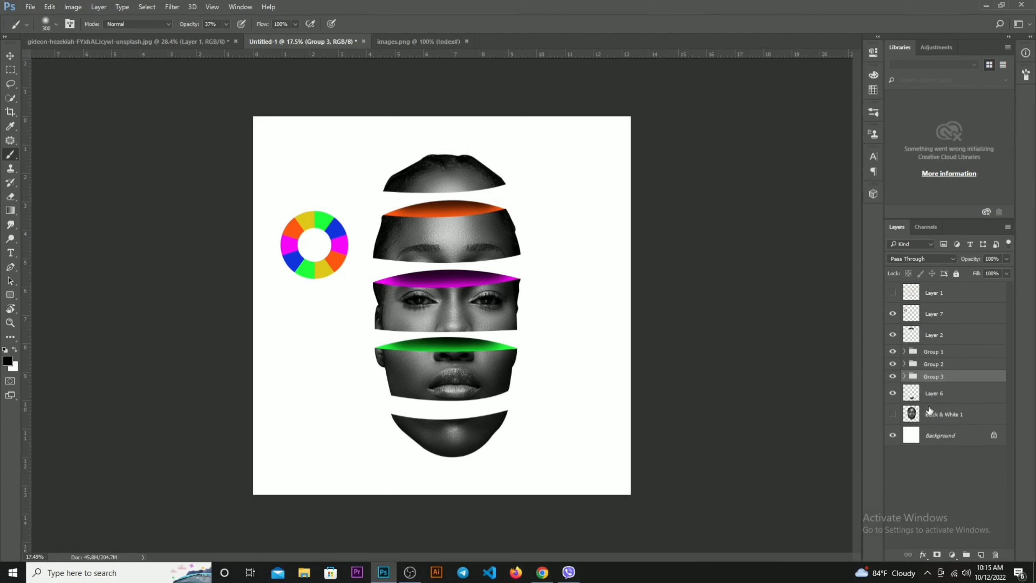
{"action": "left_click", "coordinate": [893, 377]}
{"action": "left_click", "coordinate": [892, 378]}
Outline the chin slice's cut top with a closed Pen path curving above and below its edge, and convert it to a selection
{"action": "scroll", "coordinate": [434, 440], "scroll_direction": "up", "scroll_amount": 1}
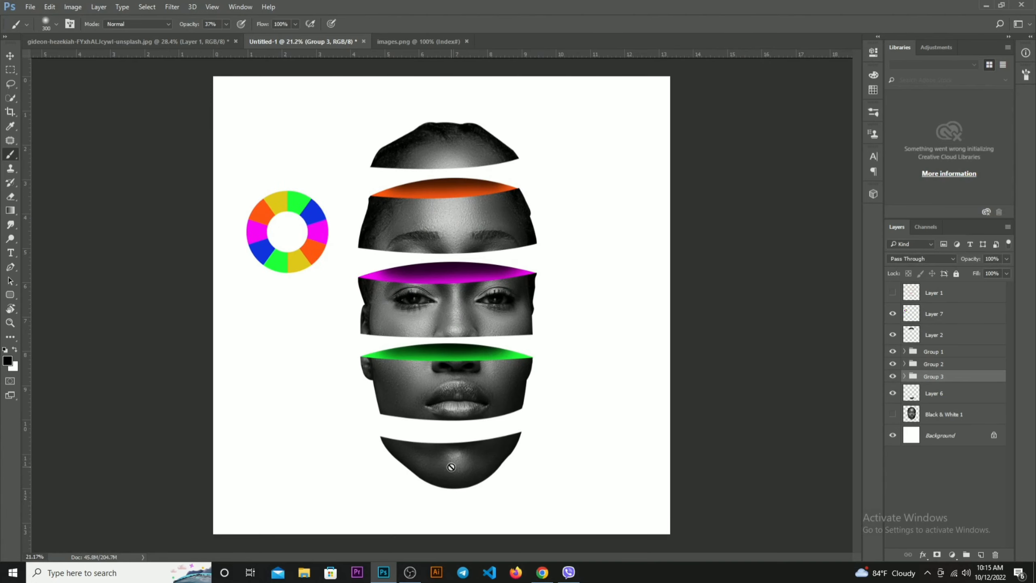
{"action": "left_click", "coordinate": [940, 398]}
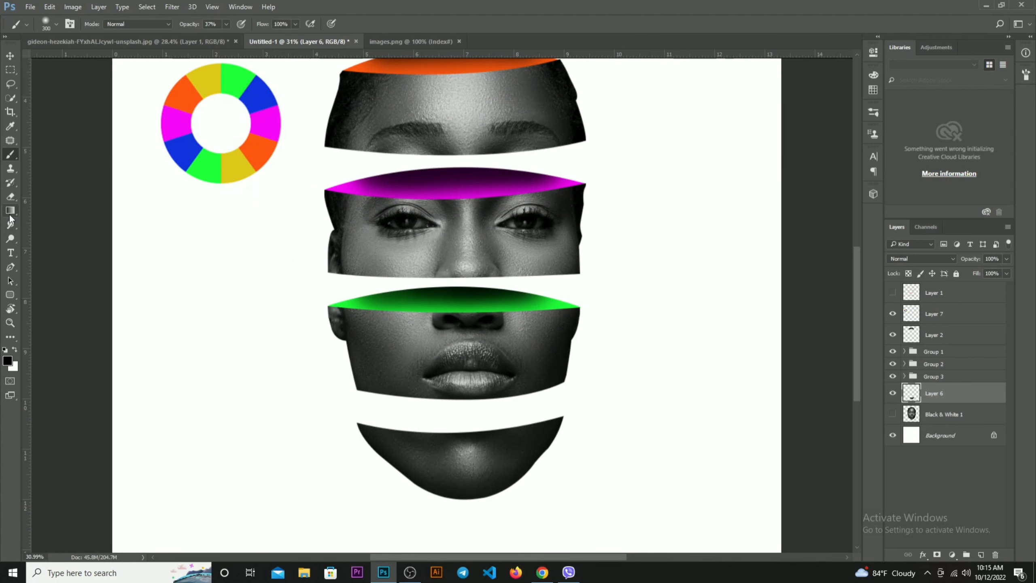
{"action": "left_click", "coordinate": [11, 266]}
{"action": "scroll", "coordinate": [379, 443], "scroll_direction": "up", "scroll_amount": 2}
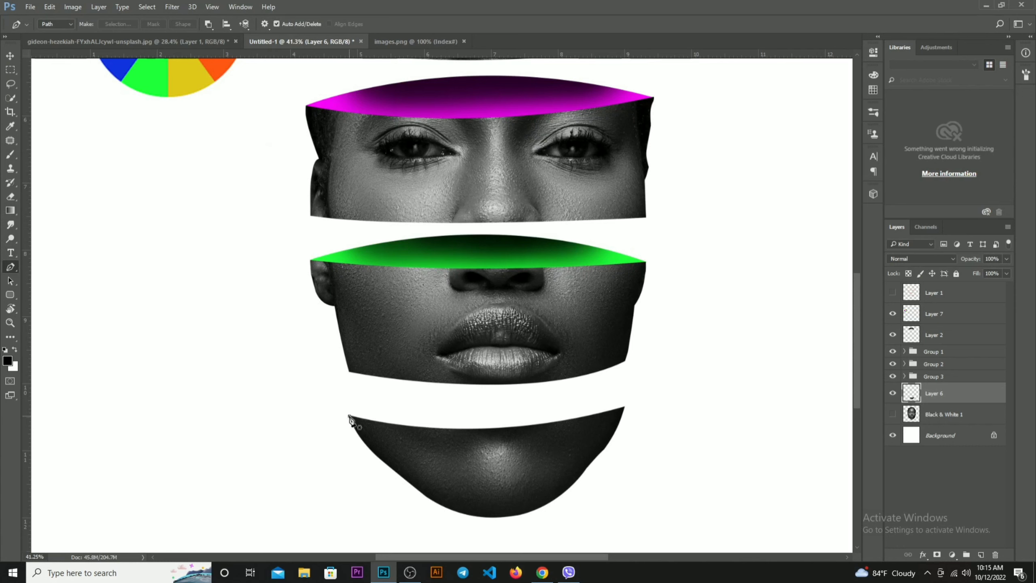
{"action": "left_click", "coordinate": [350, 417]}
{"action": "left_click_drag", "start_coordinate": [625, 407], "coordinate": [605, 430]}
{"action": "left_click", "coordinate": [586, 433]}
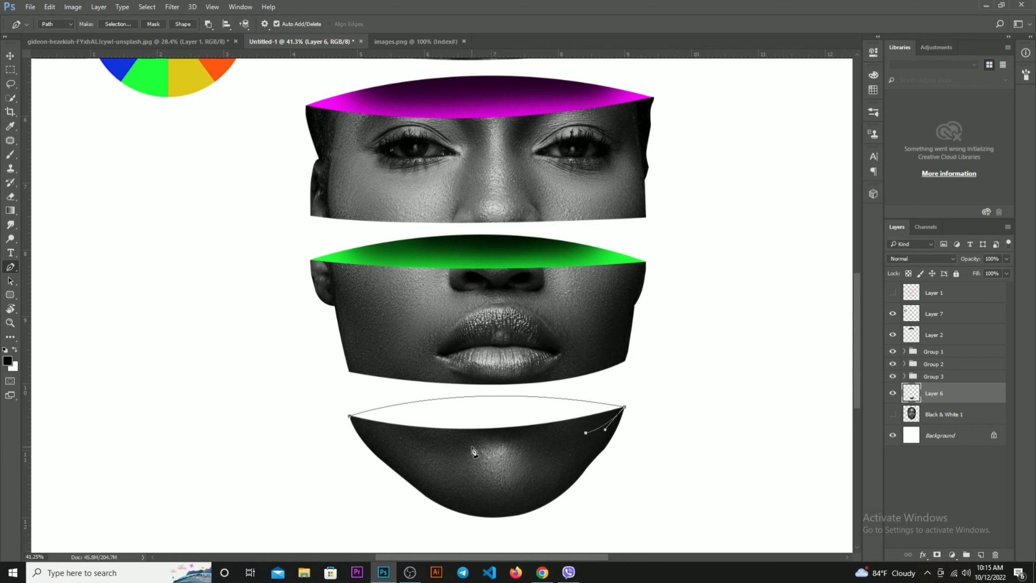
{"action": "left_click", "coordinate": [472, 447]}
{"action": "left_click", "coordinate": [389, 441]}
{"action": "left_click", "coordinate": [350, 418]}
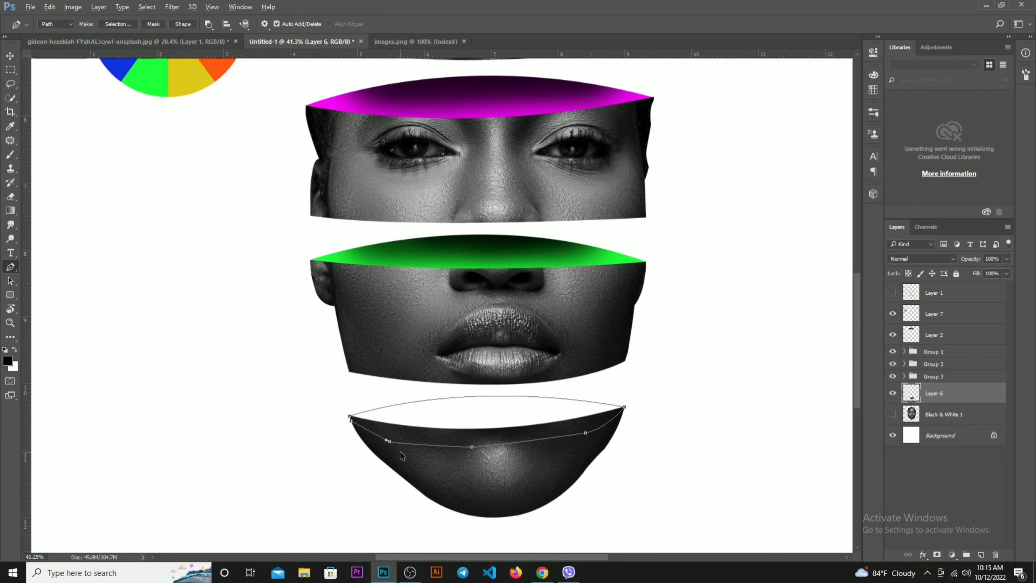
{"action": "key", "text": "ctrl+Return"}
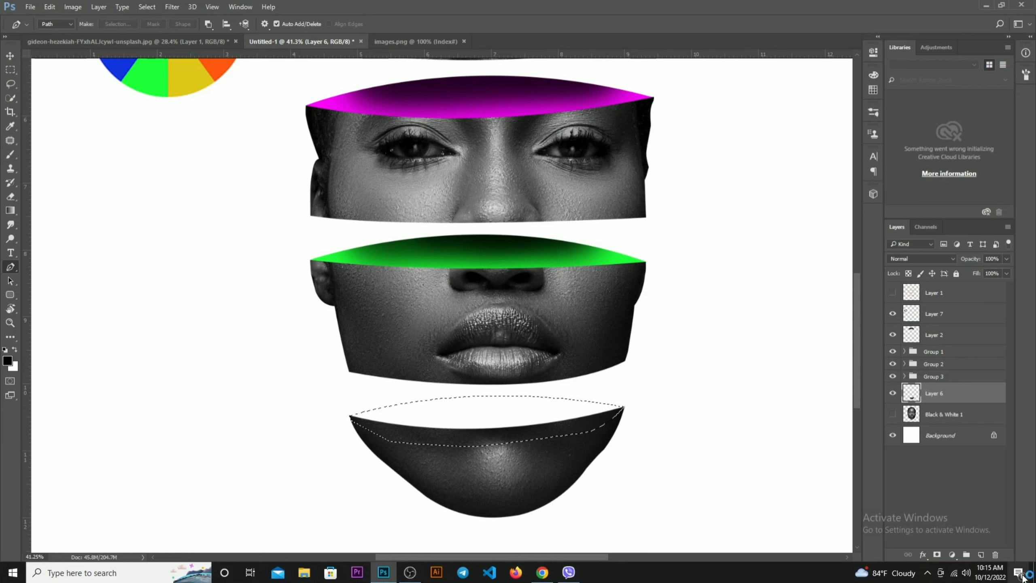
Fill the selection on a new layer with blue sampled from the colour wheel, deselect, and place the layer beneath the chin slice
{"action": "left_click", "coordinate": [977, 554]}
{"action": "scroll", "coordinate": [307, 366], "scroll_direction": "down", "scroll_amount": 2}
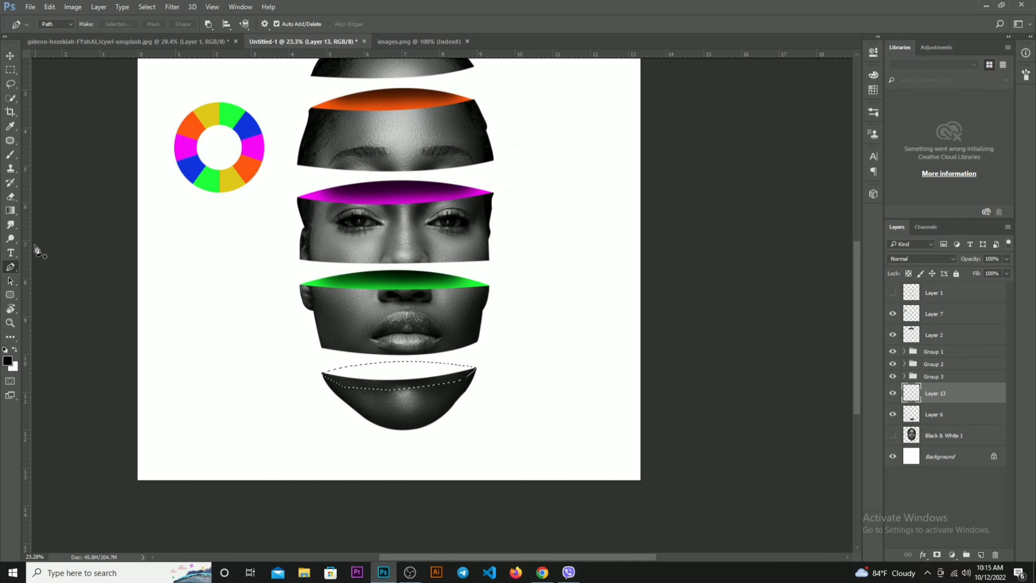
{"action": "left_click", "coordinate": [7, 360]}
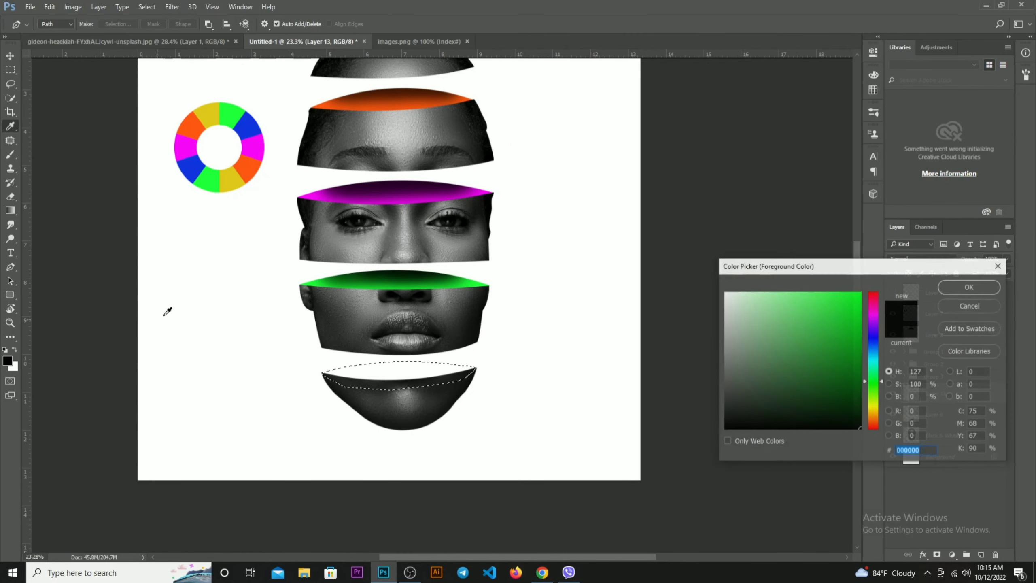
{"action": "left_click", "coordinate": [196, 164]}
{"action": "key", "text": "Return"}
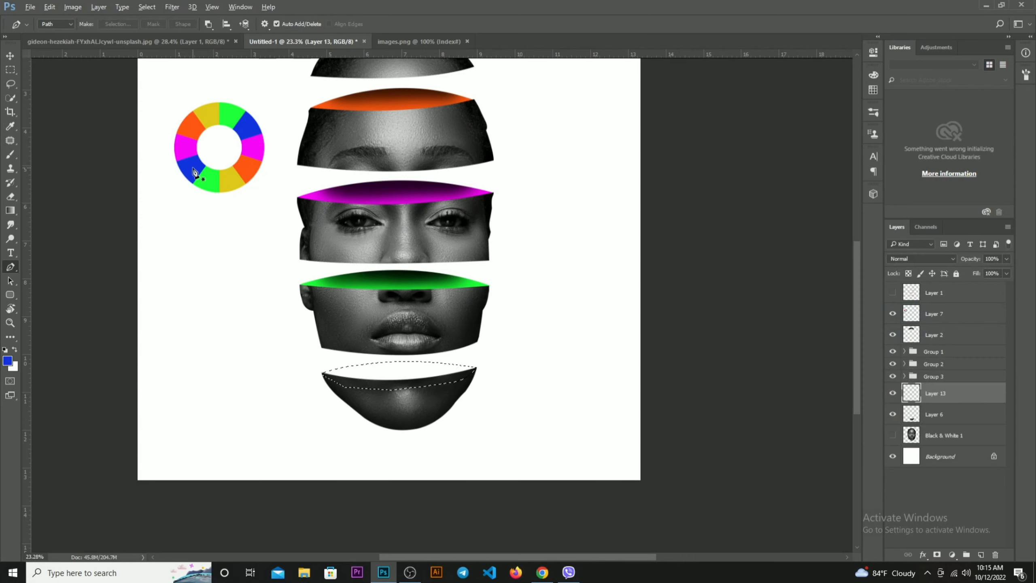
{"action": "key", "text": "alt+BackSpace"}
{"action": "key", "text": "p"}
{"action": "key", "text": "ctrl+d"}
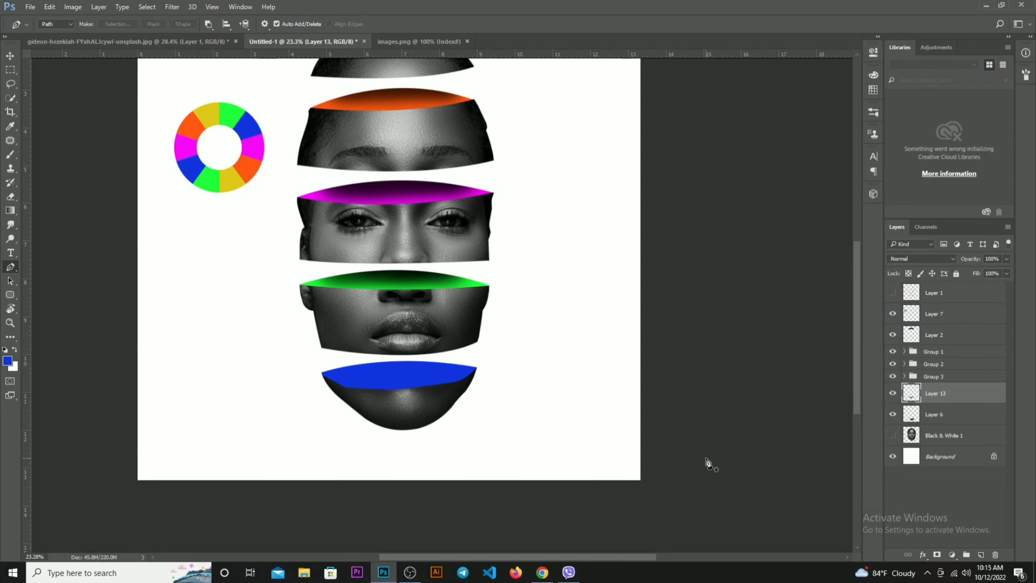
{"action": "key", "text": "ctrl+bracketleft"}
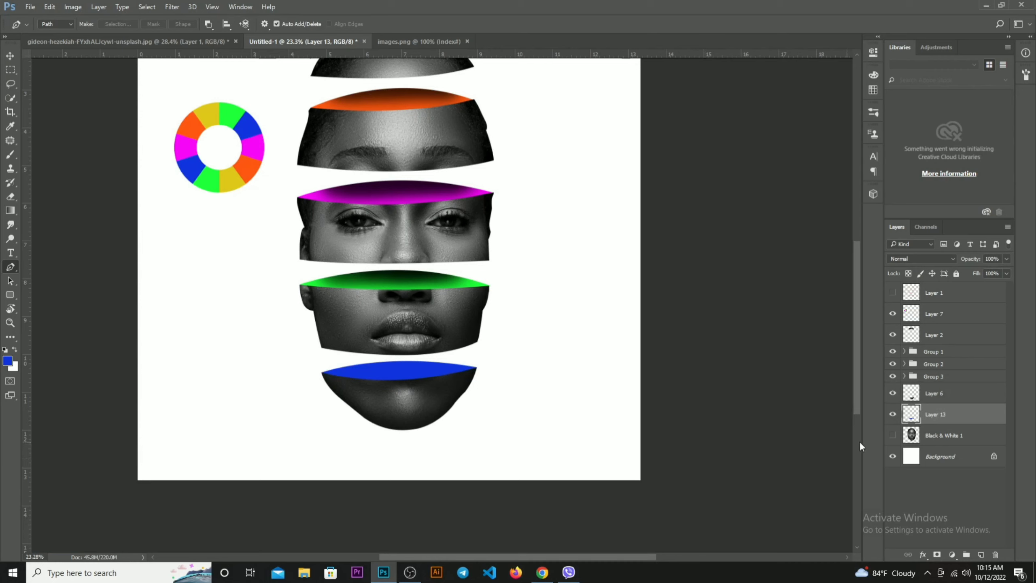
Add an empty layer clipped to the blue layer, and set the foreground colour to black for the Brush tool
{"action": "left_click", "coordinate": [983, 555]}
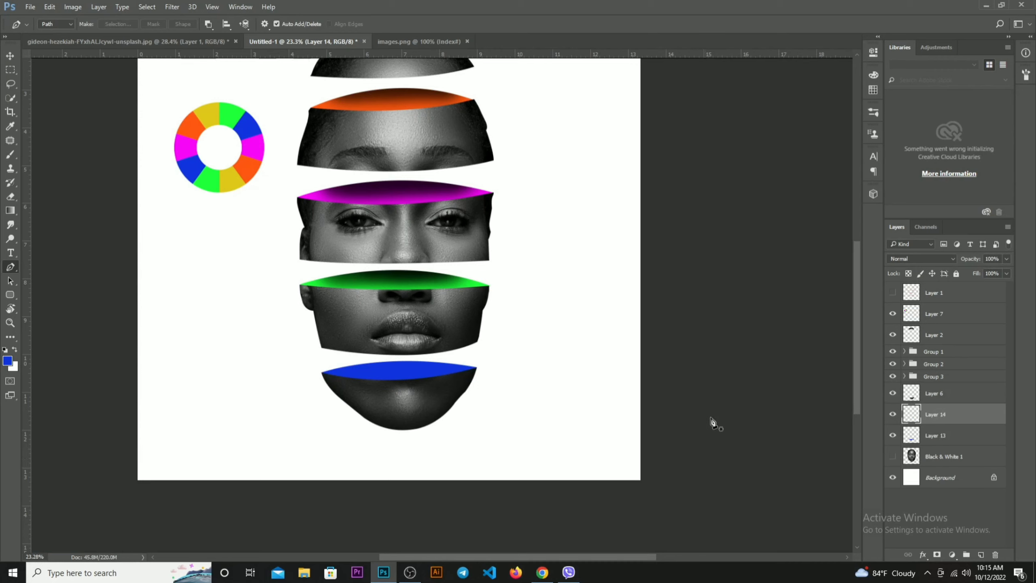
{"action": "right_click", "coordinate": [946, 409]}
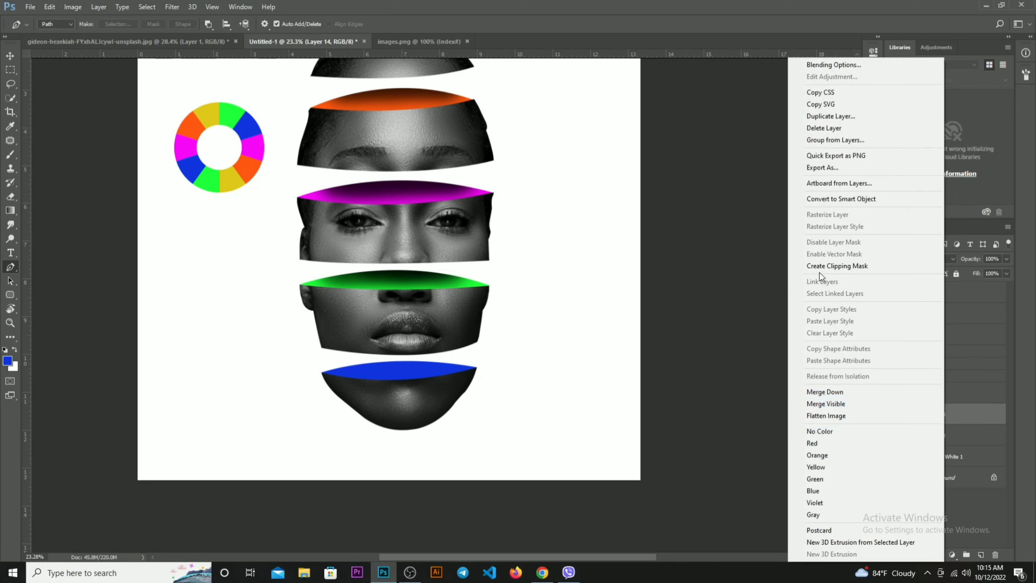
{"action": "left_click", "coordinate": [821, 268]}
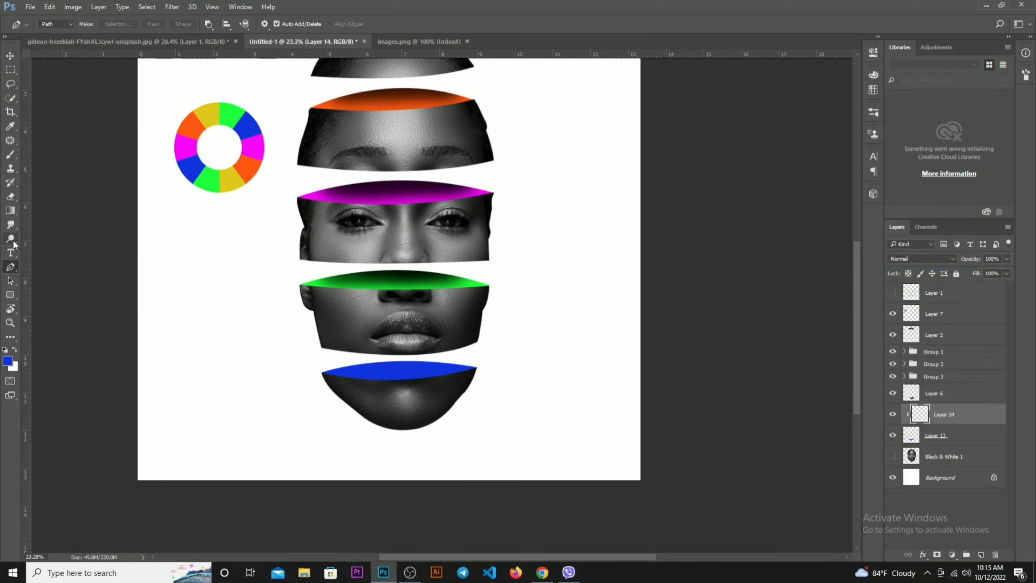
{"action": "left_click", "coordinate": [10, 154]}
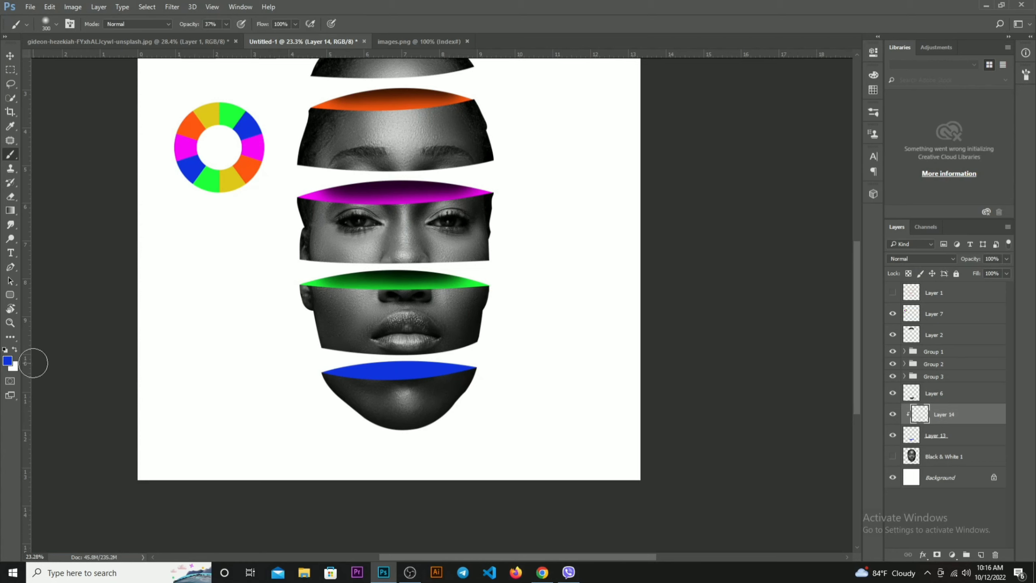
{"action": "left_click", "coordinate": [7, 360]}
{"action": "left_click", "coordinate": [860, 428]}
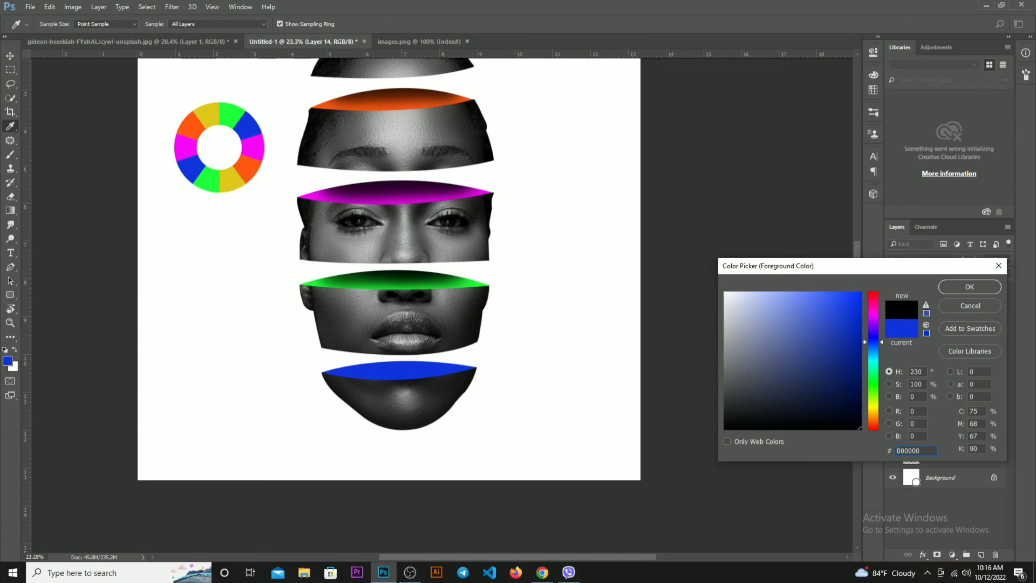
{"action": "key", "text": "Return"}
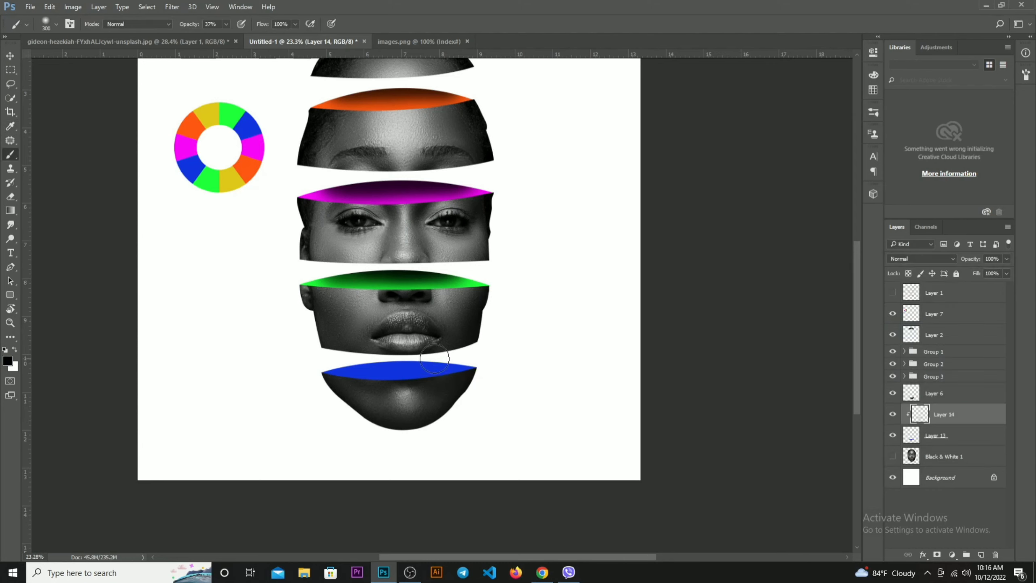
Shade the upper edge of the blue shape with soft black brush strokes
{"action": "left_click_drag", "start_coordinate": [361, 360], "coordinate": [449, 354]}
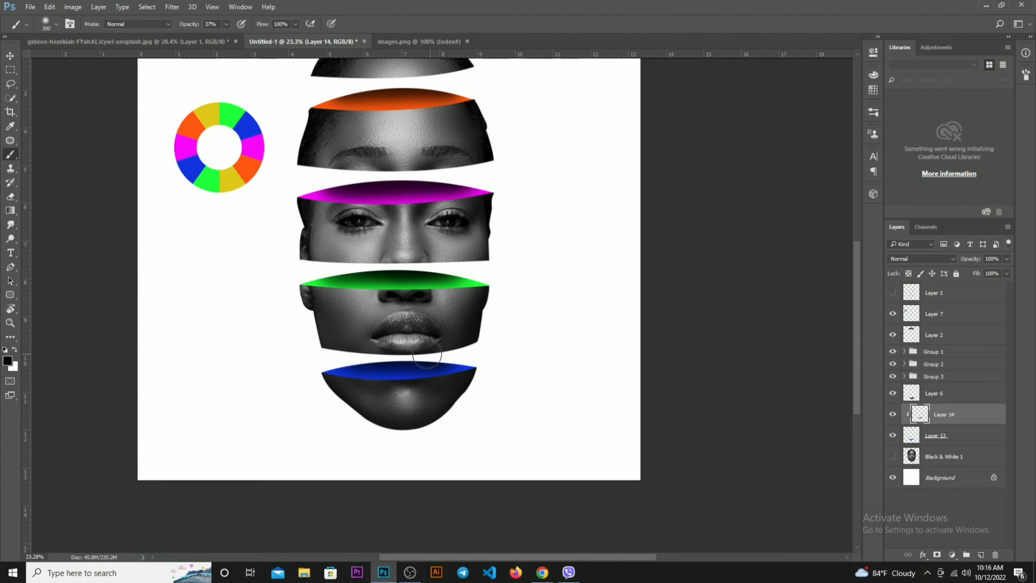
{"action": "scroll", "coordinate": [525, 416], "scroll_direction": "down", "scroll_amount": 3}
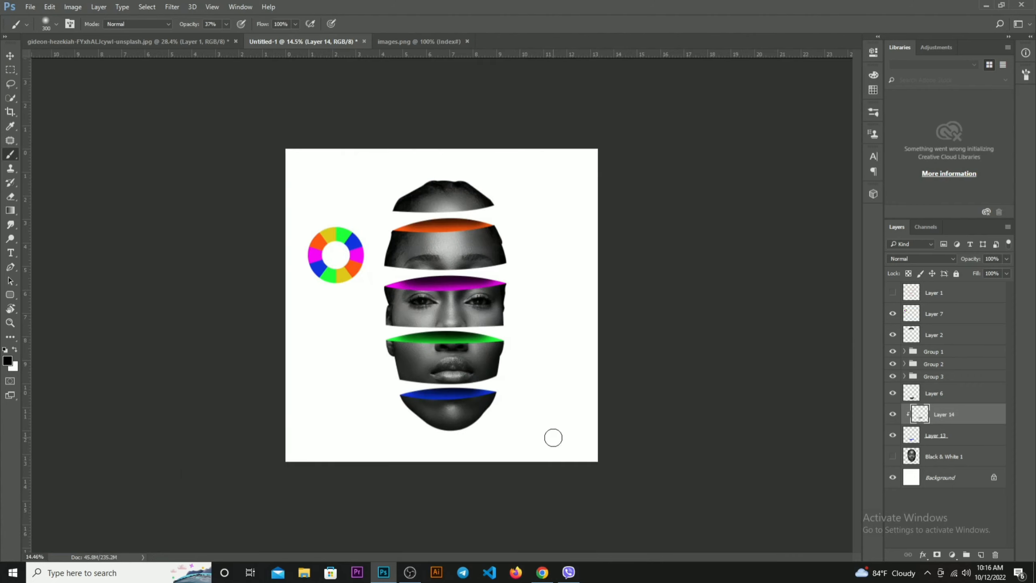
{"action": "scroll", "coordinate": [529, 445], "scroll_direction": "up", "scroll_amount": 2}
{"action": "scroll", "coordinate": [477, 407], "scroll_direction": "up", "scroll_amount": 1}
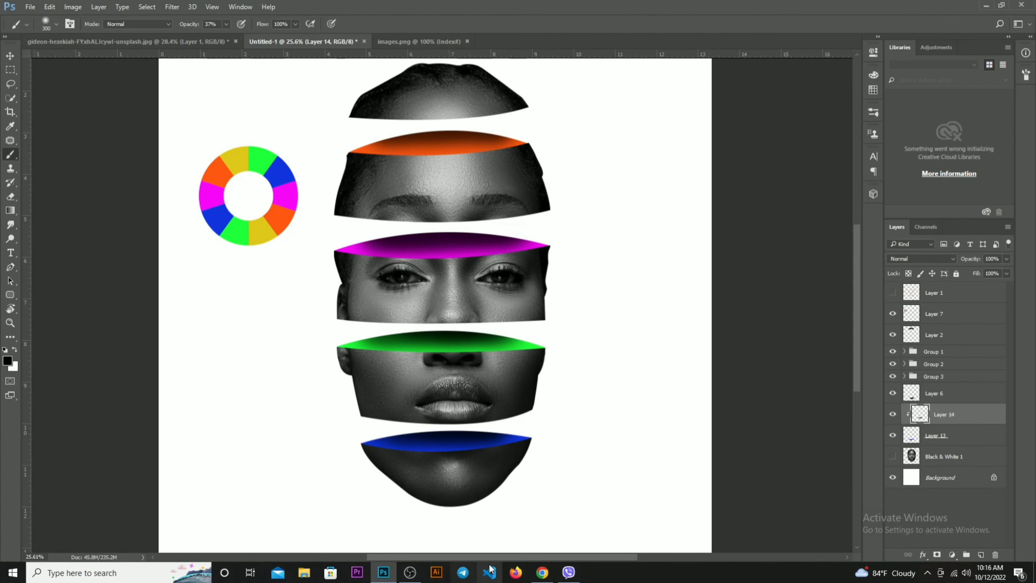
{"action": "scroll", "coordinate": [510, 392], "scroll_direction": "down", "scroll_amount": 2}
{"action": "scroll", "coordinate": [458, 447], "scroll_direction": "up", "scroll_amount": 2}
{"action": "scroll", "coordinate": [551, 465], "scroll_direction": "down", "scroll_amount": 1}
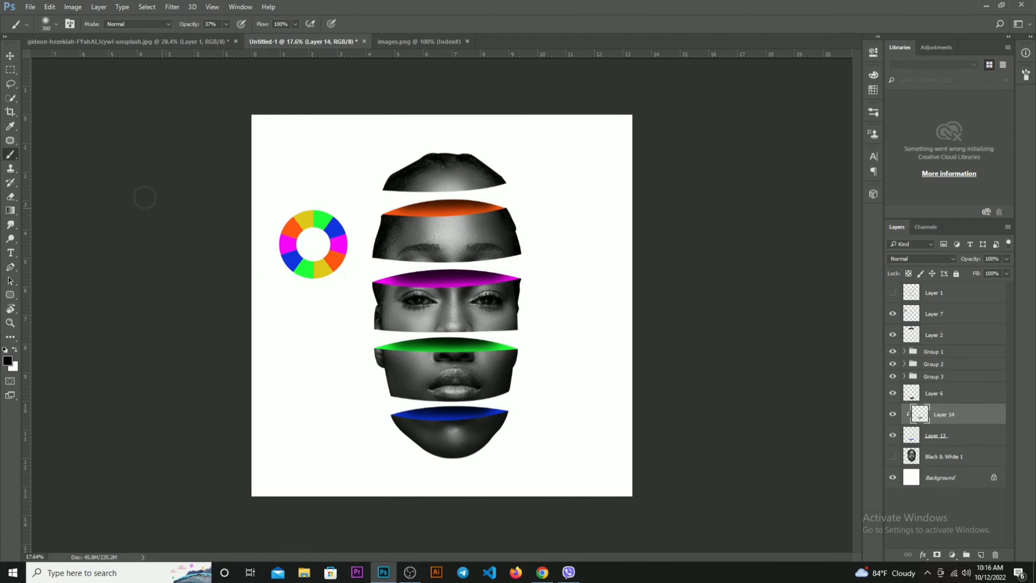
Delete the colour wheel layer from the composition and clear the layer selection
{"action": "left_click", "coordinate": [14, 56]}
{"action": "left_click", "coordinate": [304, 263]}
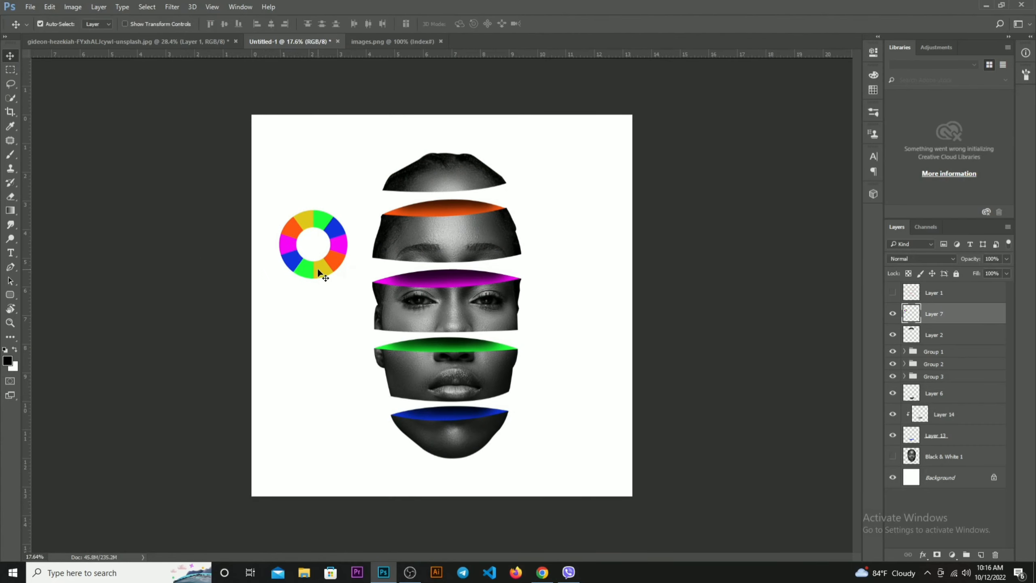
{"action": "key", "text": "Delete"}
{"action": "scroll", "coordinate": [543, 432], "scroll_direction": "down", "scroll_amount": 1}
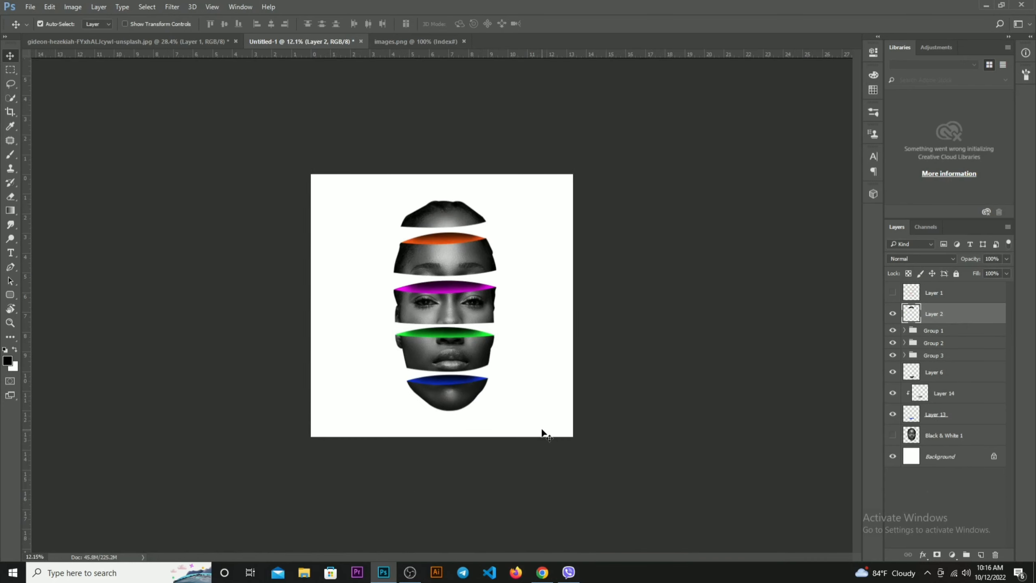
{"action": "left_click", "coordinate": [673, 430]}
{"action": "scroll", "coordinate": [548, 431], "scroll_direction": "up", "scroll_amount": 3}
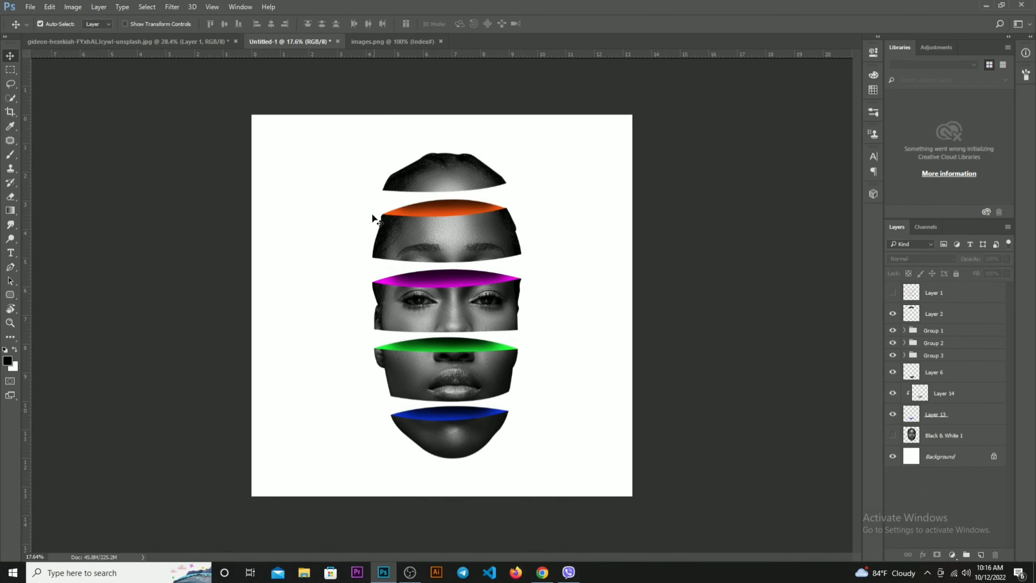
Try staggering the head by shifting the top slice to the left and the eye slice to the right
{"action": "left_click", "coordinate": [468, 173]}
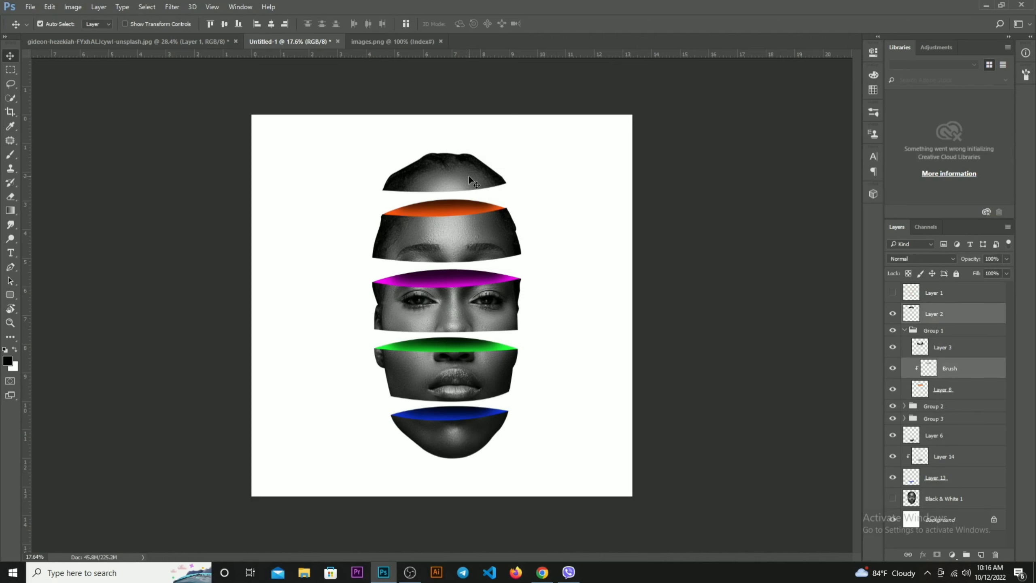
{"action": "left_click_drag", "start_coordinate": [466, 175], "coordinate": [442, 178]}
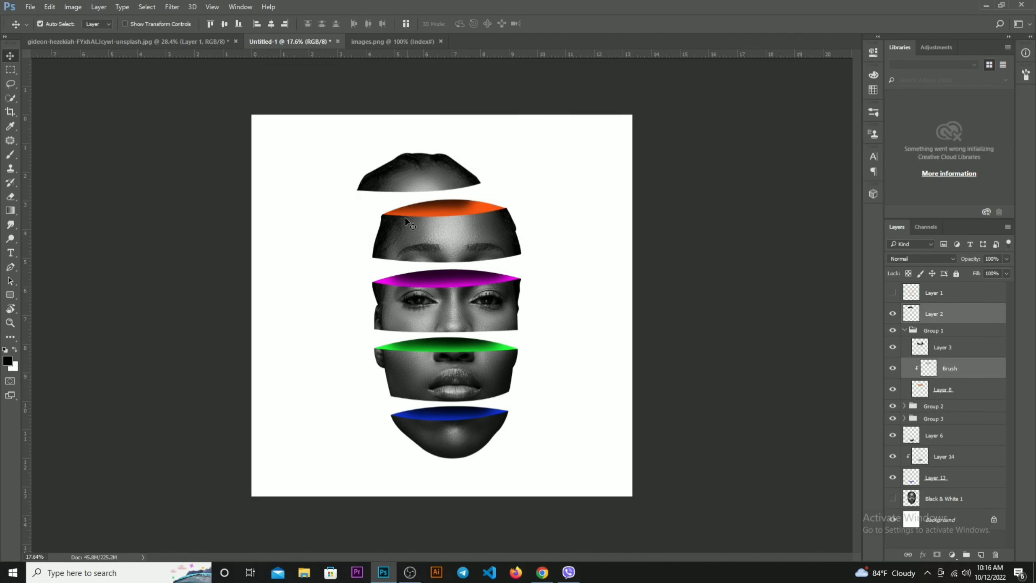
{"action": "left_click_drag", "start_coordinate": [357, 273], "coordinate": [480, 297]}
{"action": "left_click_drag", "start_coordinate": [480, 297], "coordinate": [490, 306]}
{"action": "key", "text": "ctrl+z"}
{"action": "left_click", "coordinate": [636, 370]}
{"action": "left_click_drag", "start_coordinate": [604, 271], "coordinate": [511, 301]}
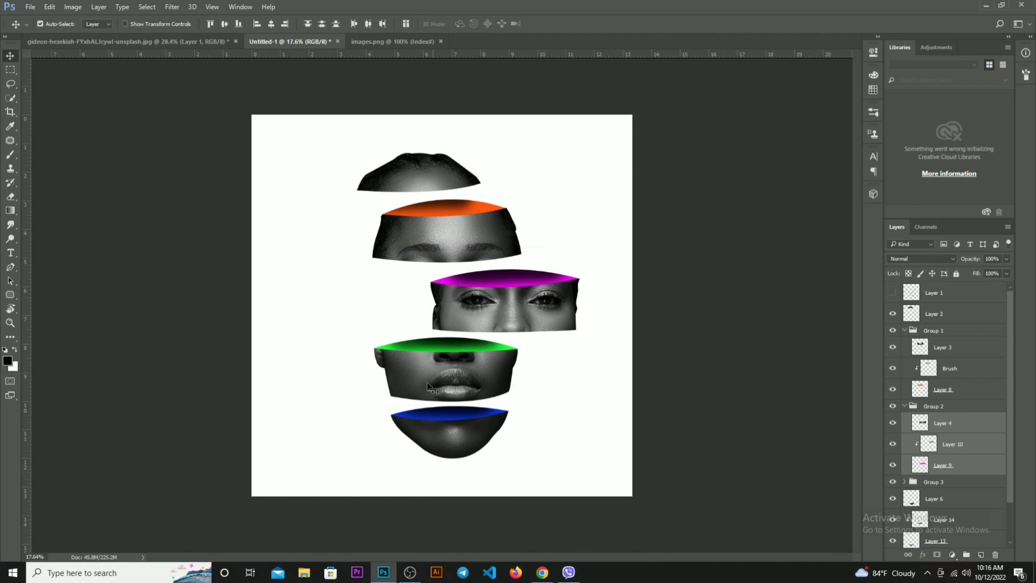
{"action": "left_click_drag", "start_coordinate": [340, 340], "coordinate": [380, 372]}
{"action": "left_click_drag", "start_coordinate": [382, 409], "coordinate": [498, 437]}
Undo the trial sideways moves of the head slices
{"action": "scroll", "coordinate": [638, 446], "scroll_direction": "down", "scroll_amount": 4}
{"action": "key", "text": "ctrl+alt+z"}
{"action": "key", "text": "ctrl+alt+z"}
{"action": "key", "text": "ctrl+alt+z"}
{"action": "key", "text": "ctrl+alt+z"}
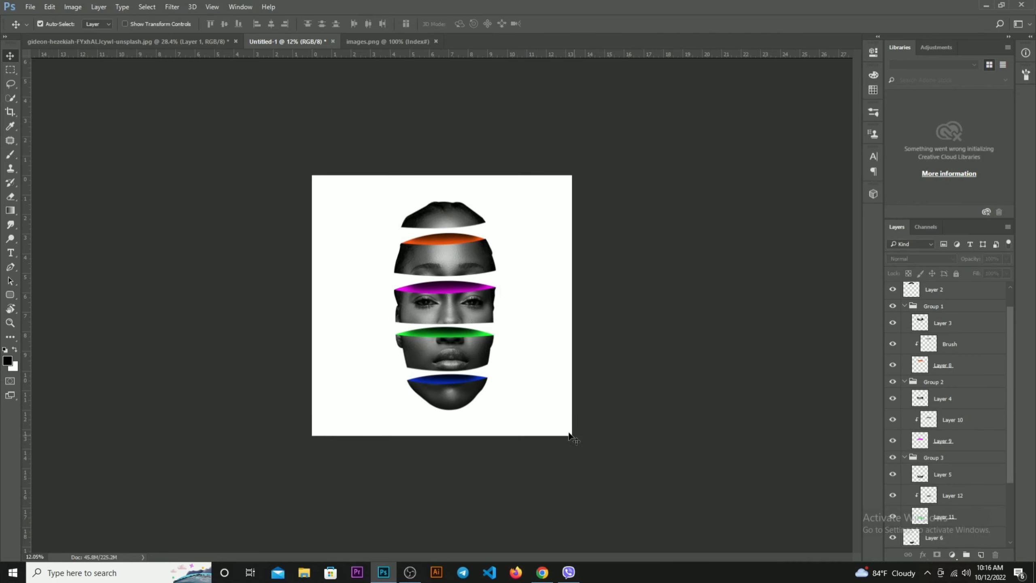
Group the chin slice's layer with its shading and blue layers, and check the group by toggling its visibility
{"action": "scroll", "coordinate": [486, 404], "scroll_direction": "up", "scroll_amount": 2}
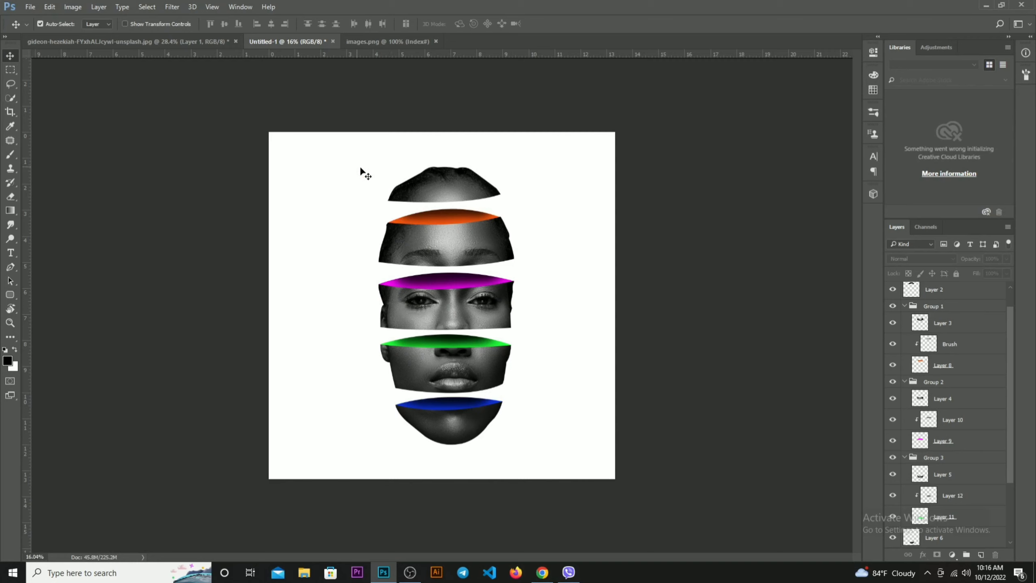
{"action": "left_click_drag", "start_coordinate": [360, 168], "coordinate": [615, 449]}
{"action": "left_click", "coordinate": [607, 457]}
{"action": "left_click_drag", "start_coordinate": [371, 407], "coordinate": [541, 449]}
{"action": "left_click", "coordinate": [549, 451]}
{"action": "left_click_drag", "start_coordinate": [394, 404], "coordinate": [543, 442]}
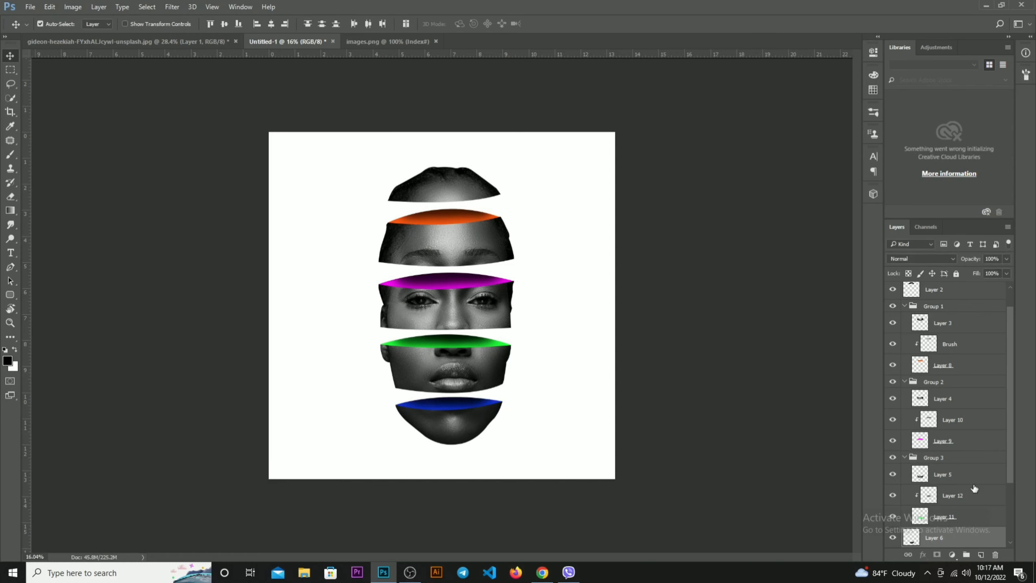
{"action": "scroll", "coordinate": [973, 502], "scroll_direction": "down", "scroll_amount": 2}
{"action": "scroll", "coordinate": [970, 506], "scroll_direction": "down", "scroll_amount": 1}
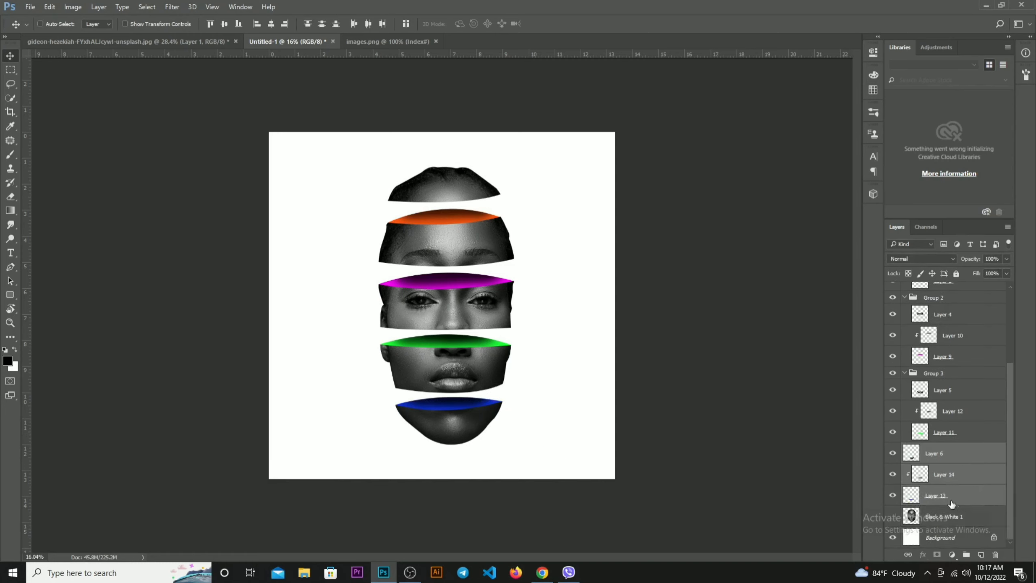
{"action": "key", "text": "ctrl+g"}
{"action": "left_click", "coordinate": [893, 500]}
{"action": "left_click", "coordinate": [893, 500]}
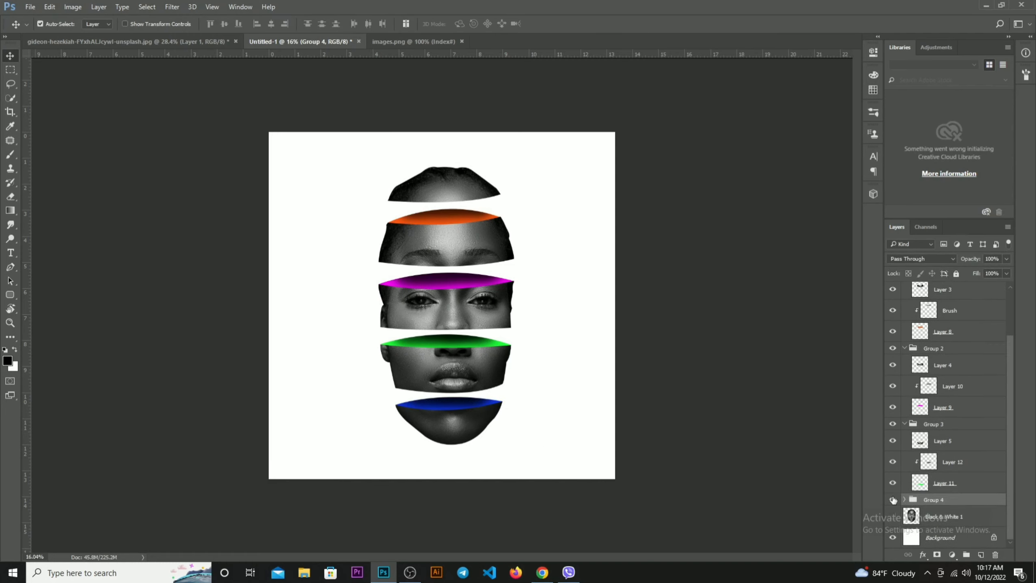
Collapse Group 1, Group 2 and Group 3 in the layer list
{"action": "left_click", "coordinate": [905, 424]}
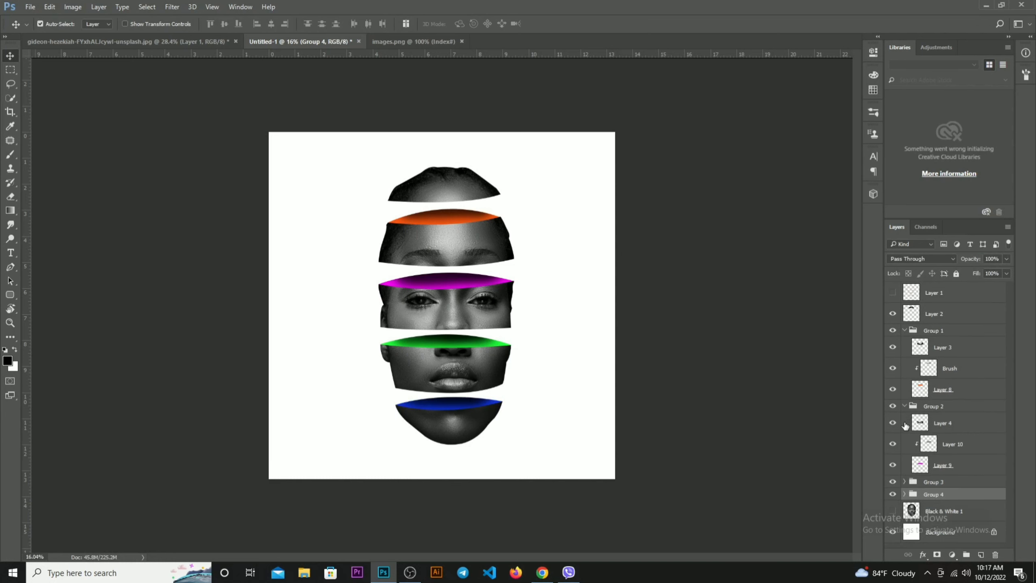
{"action": "left_click", "coordinate": [904, 330]}
{"action": "key", "text": "ctrl+0"}
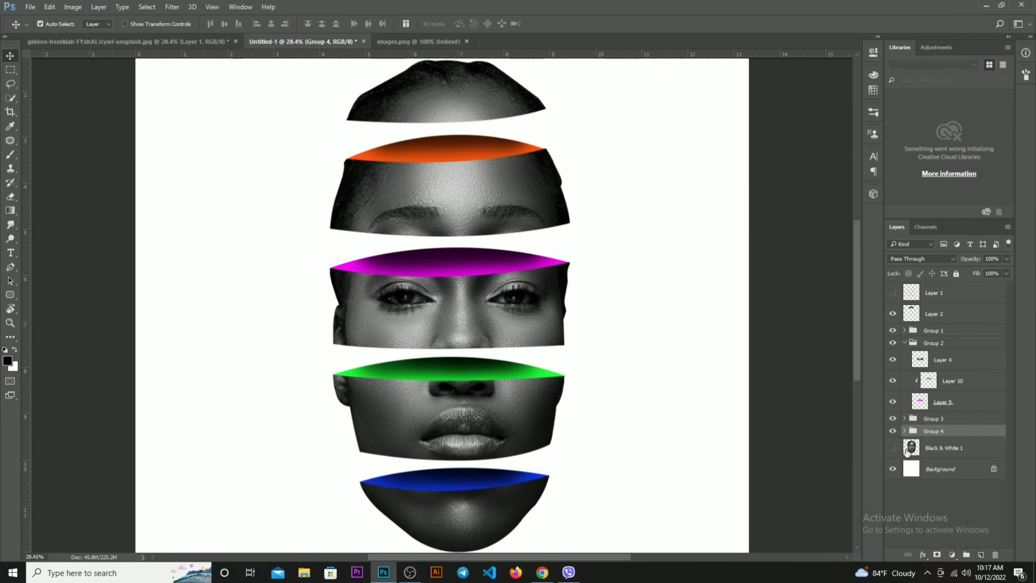
{"action": "left_click", "coordinate": [905, 343]}
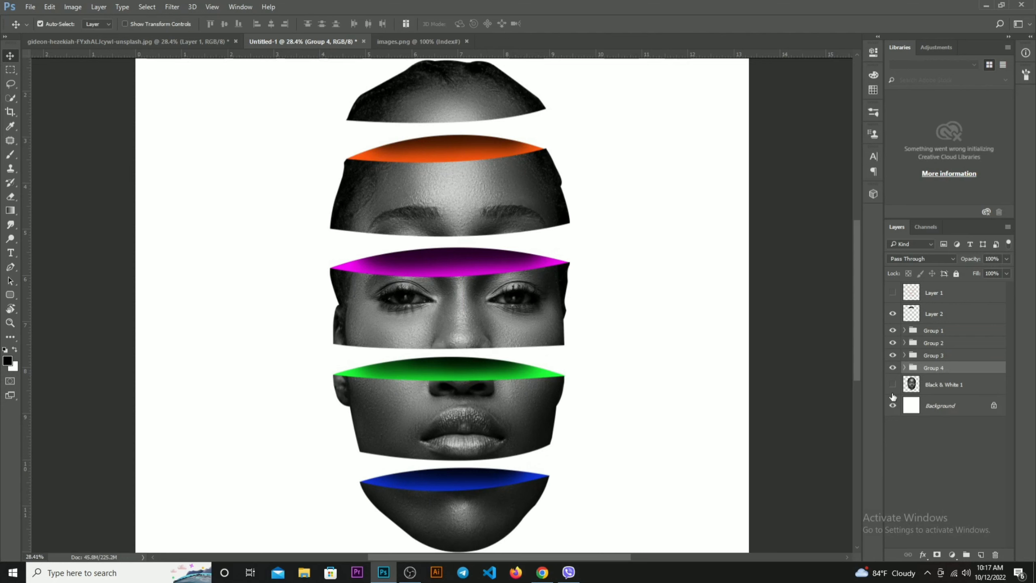
Check Group 4, Group 3 and Group 2 by toggling their visibility, and clear the layer selection
{"action": "left_click", "coordinate": [893, 368]}
{"action": "left_click", "coordinate": [893, 368]}
{"action": "left_click", "coordinate": [893, 356]}
{"action": "left_click", "coordinate": [893, 356]}
{"action": "left_click", "coordinate": [893, 343]}
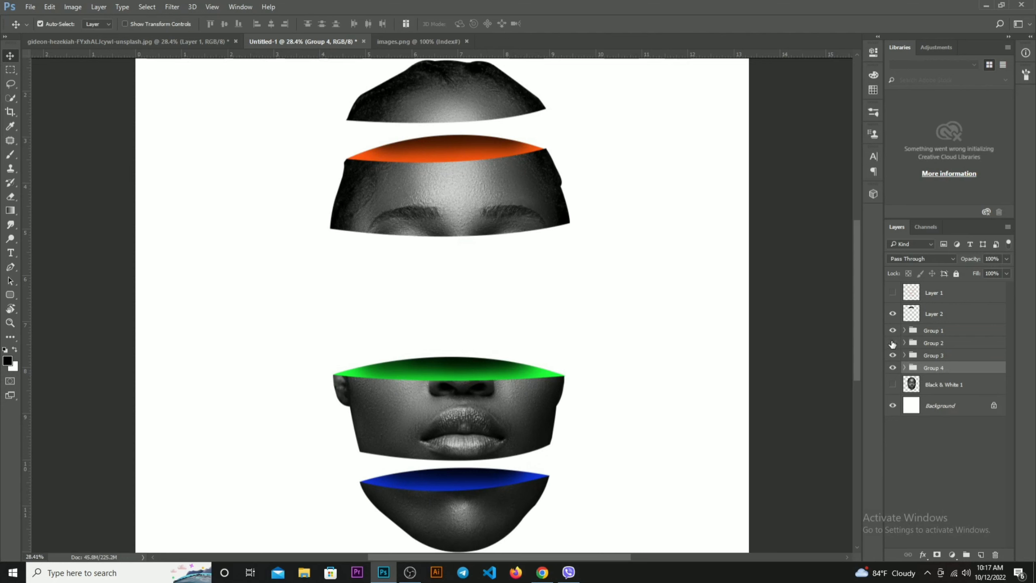
{"action": "left_click", "coordinate": [893, 343]}
{"action": "scroll", "coordinate": [467, 489], "scroll_direction": "down", "scroll_amount": 3}
{"action": "left_click", "coordinate": [556, 465]}
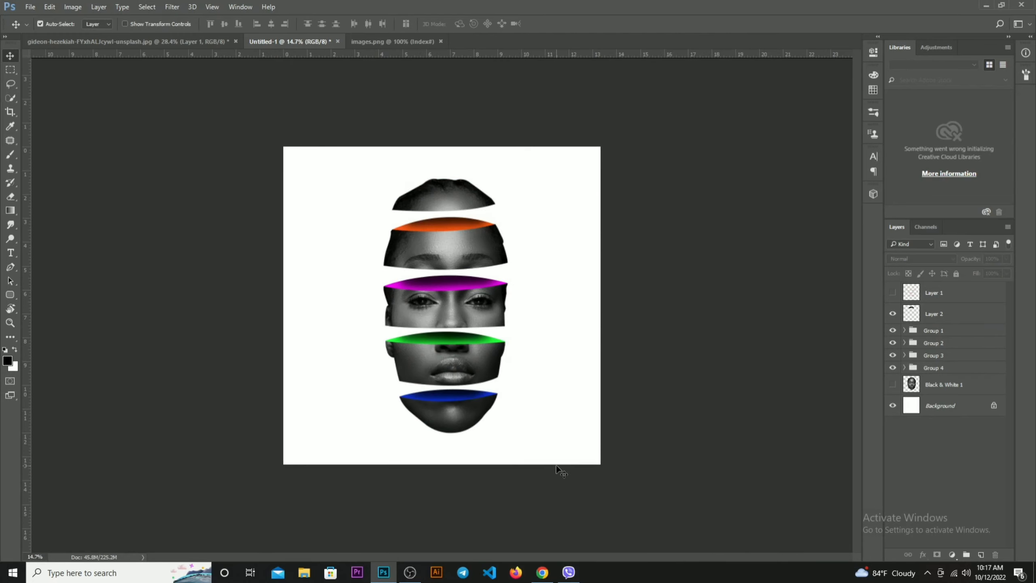
Scale the chin slice's Group 4 down slightly about its centre
{"action": "left_click_drag", "start_coordinate": [385, 397], "coordinate": [536, 424]}
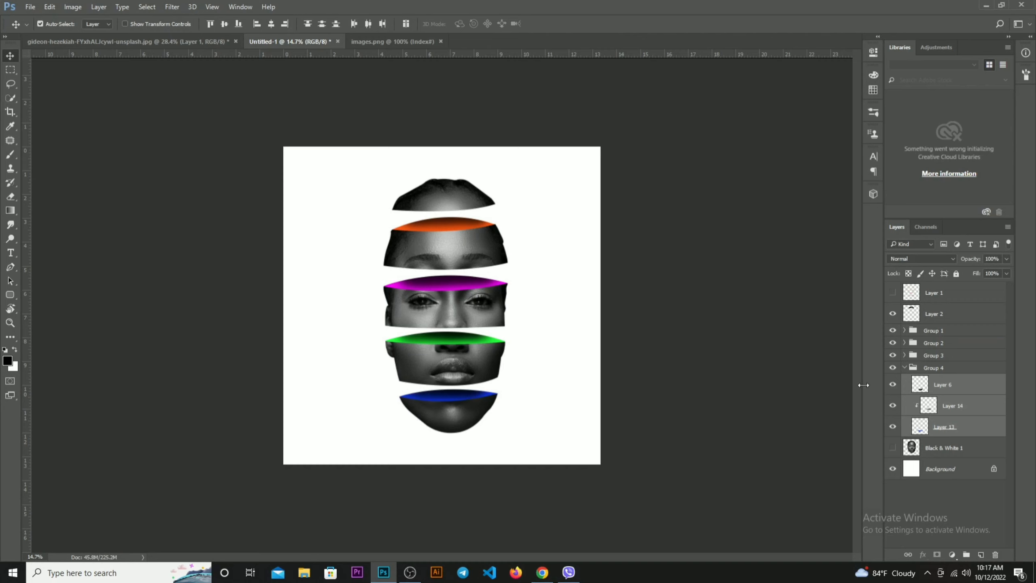
{"action": "left_click", "coordinate": [906, 369]}
{"action": "key", "text": "ctrl+t"}
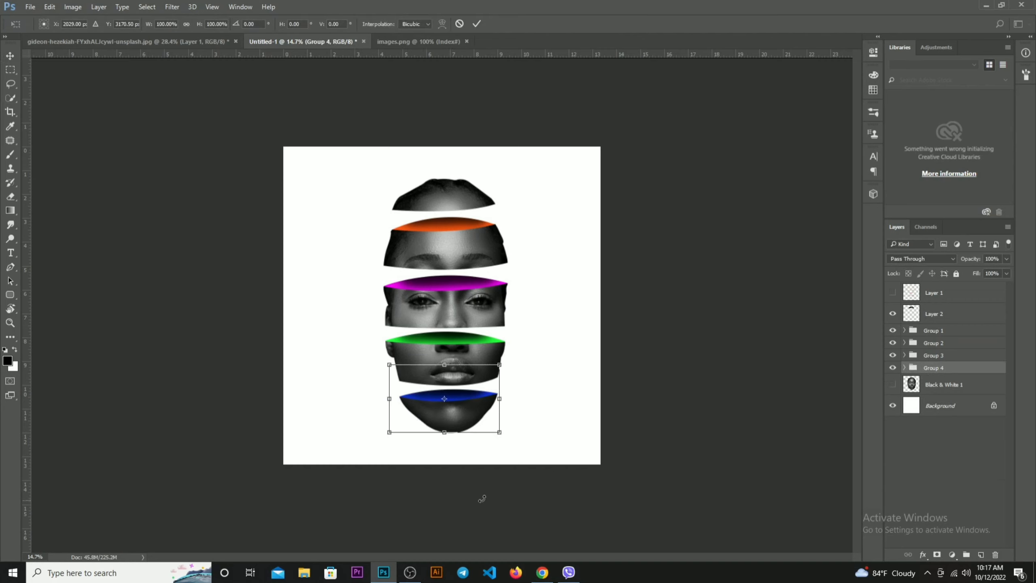
{"action": "left_click_drag", "start_coordinate": [503, 434], "coordinate": [500, 432]}
{"action": "key", "text": "Return"}
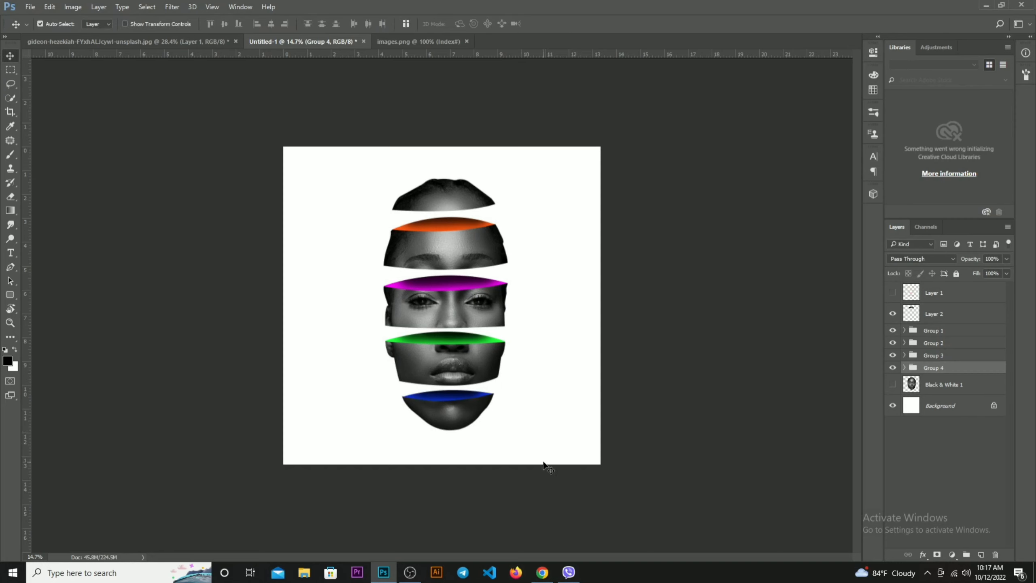
Select the four slices above the chin and enlarge them together to about 102.6%
{"action": "left_click_drag", "start_coordinate": [383, 170], "coordinate": [513, 390]}
{"action": "key", "text": "ctrl+t"}
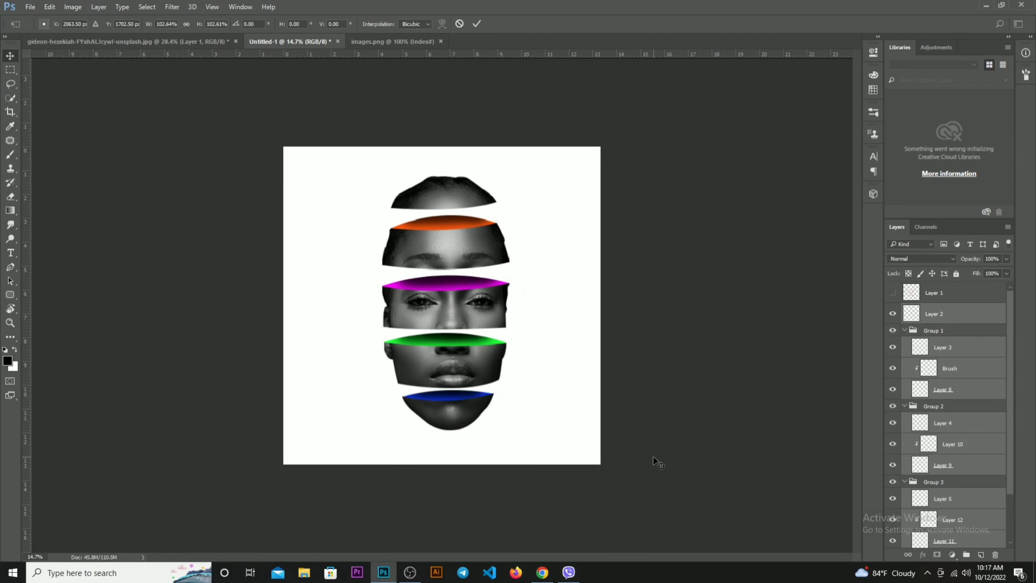
{"action": "key", "text": "Return"}
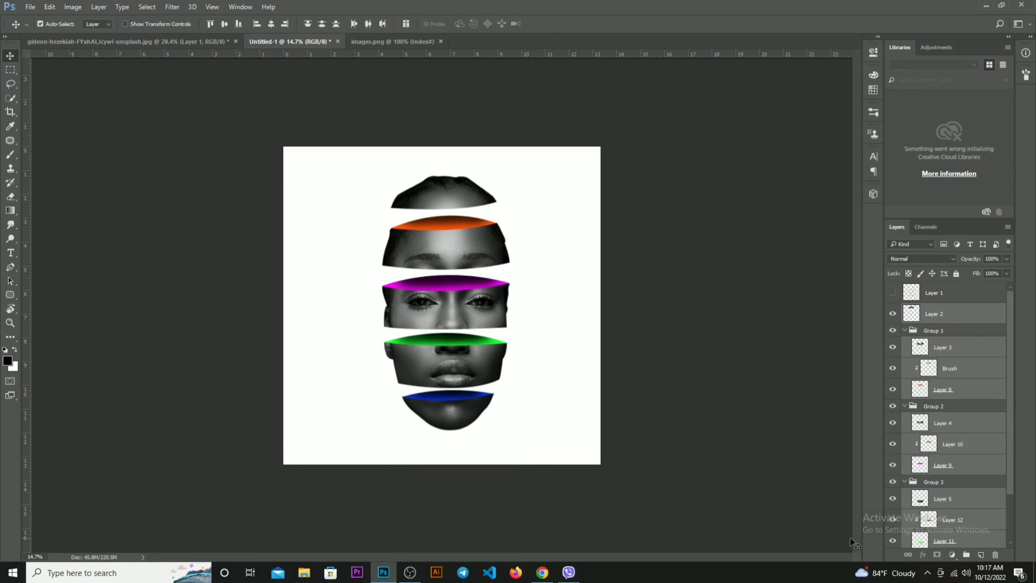
Duplicate the Background layer
{"action": "scroll", "coordinate": [930, 464], "scroll_direction": "down", "scroll_amount": 3}
{"action": "left_click_drag", "start_coordinate": [937, 532], "coordinate": [929, 561]}
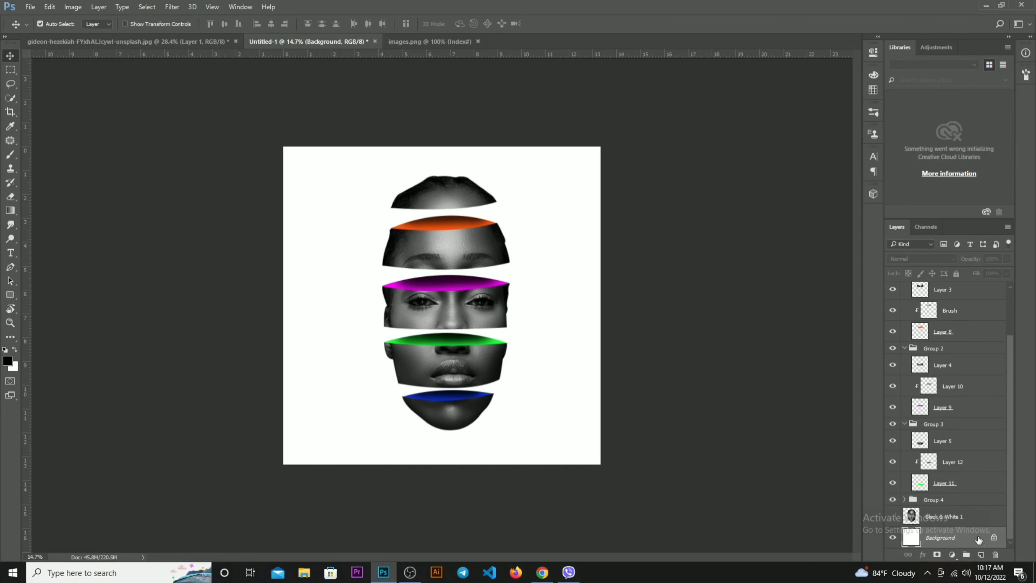
{"action": "left_click_drag", "start_coordinate": [977, 540], "coordinate": [981, 554]}
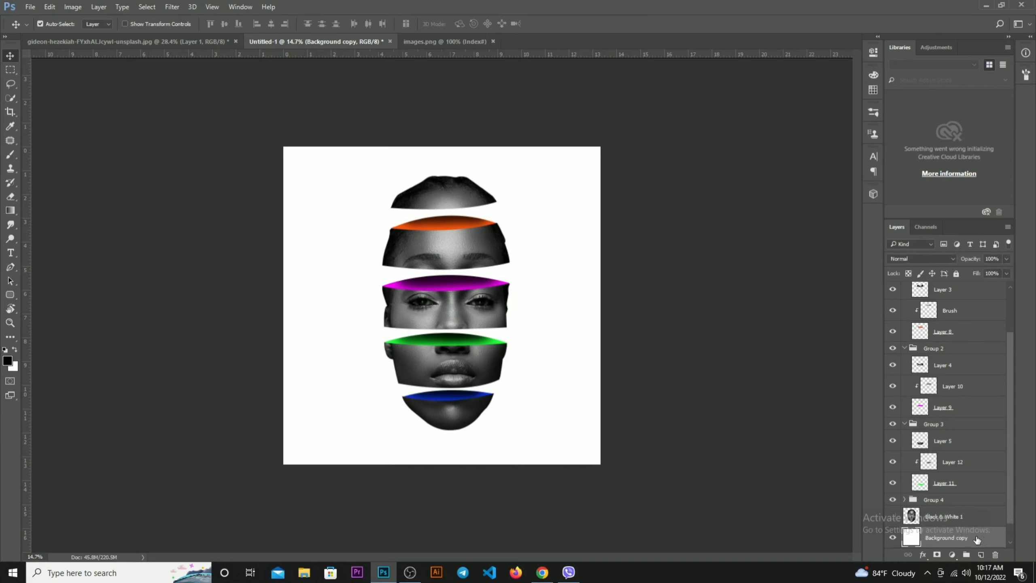
Add a Gradient Overlay to the Background copy layer using the Black, White preset
{"action": "double_click", "coordinate": [975, 538]}
{"action": "left_click", "coordinate": [649, 353]}
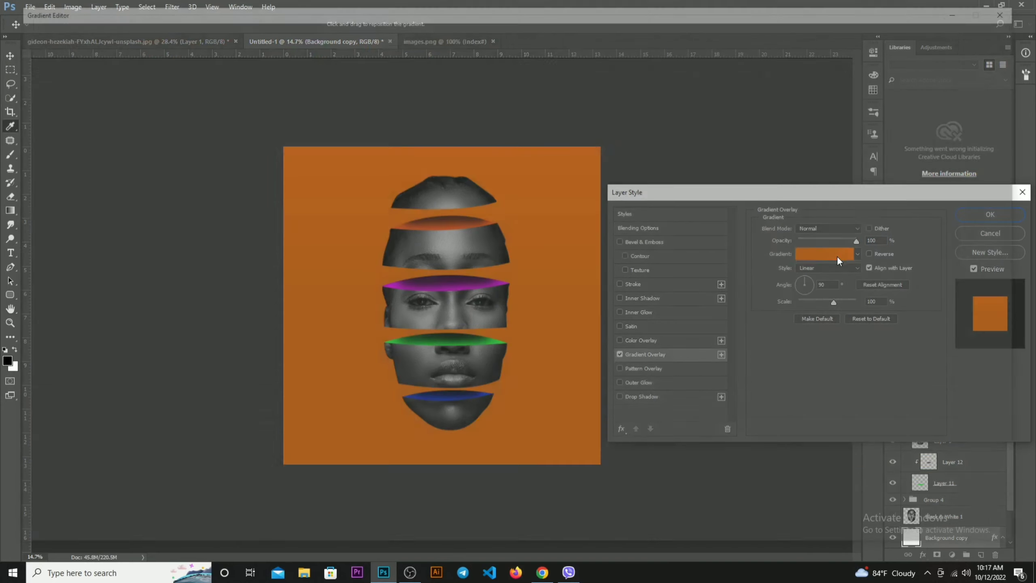
{"action": "left_click", "coordinate": [837, 255]}
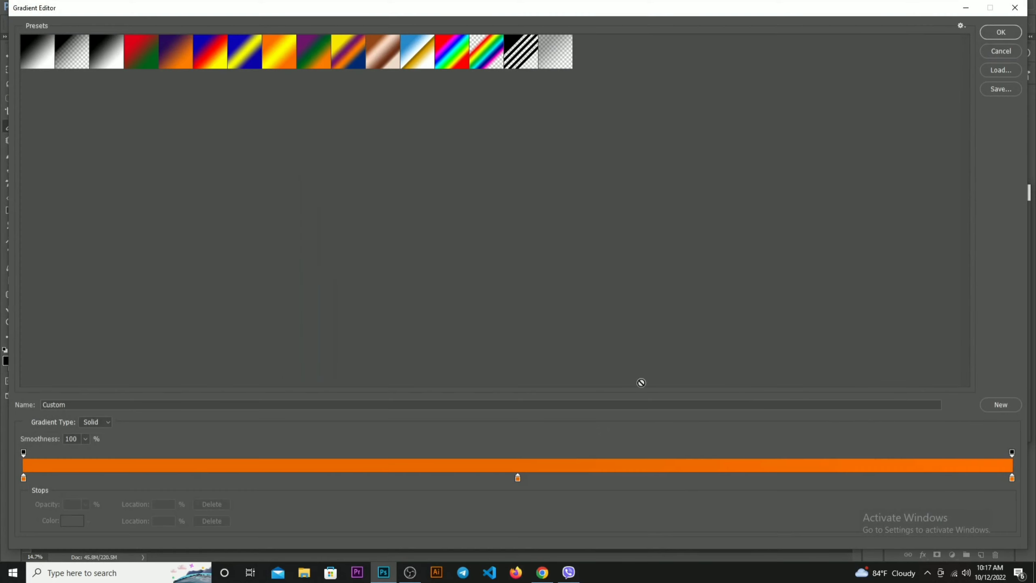
{"action": "left_click", "coordinate": [99, 66]}
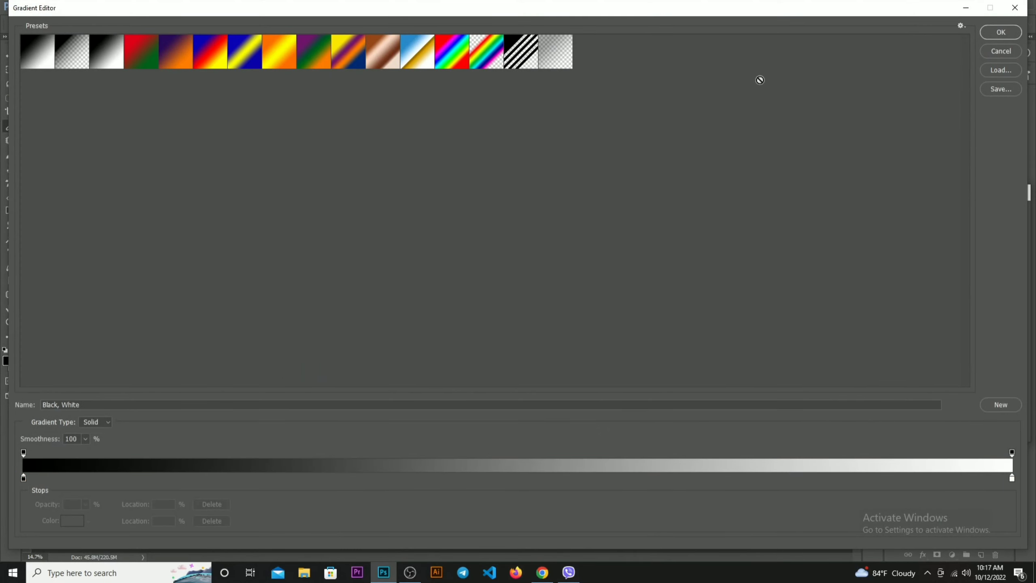
{"action": "left_click", "coordinate": [1010, 35]}
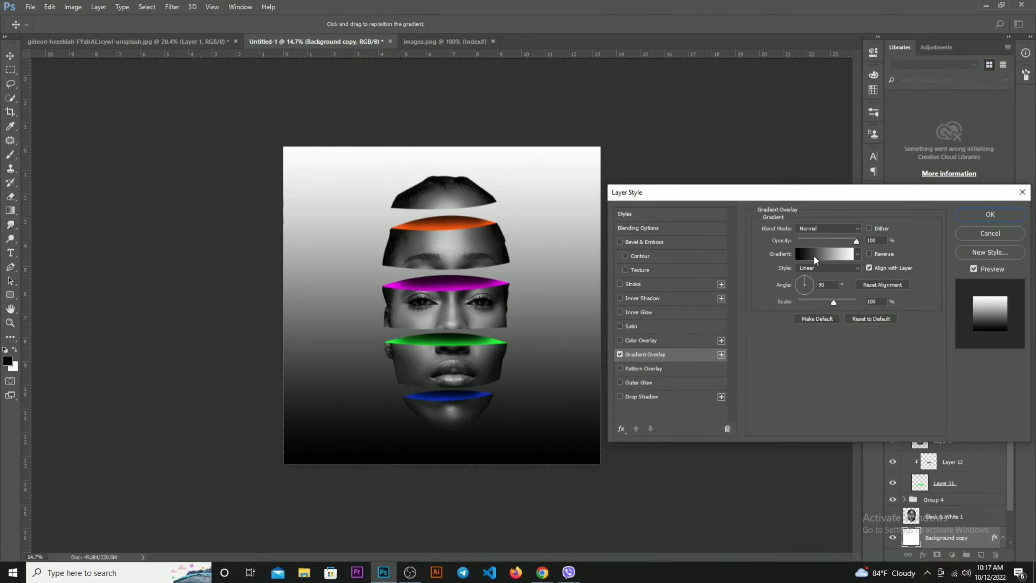
Rework the overlay gradient with black stops at 0% and 100% and a white stop at 44%
{"action": "left_click", "coordinate": [825, 254]}
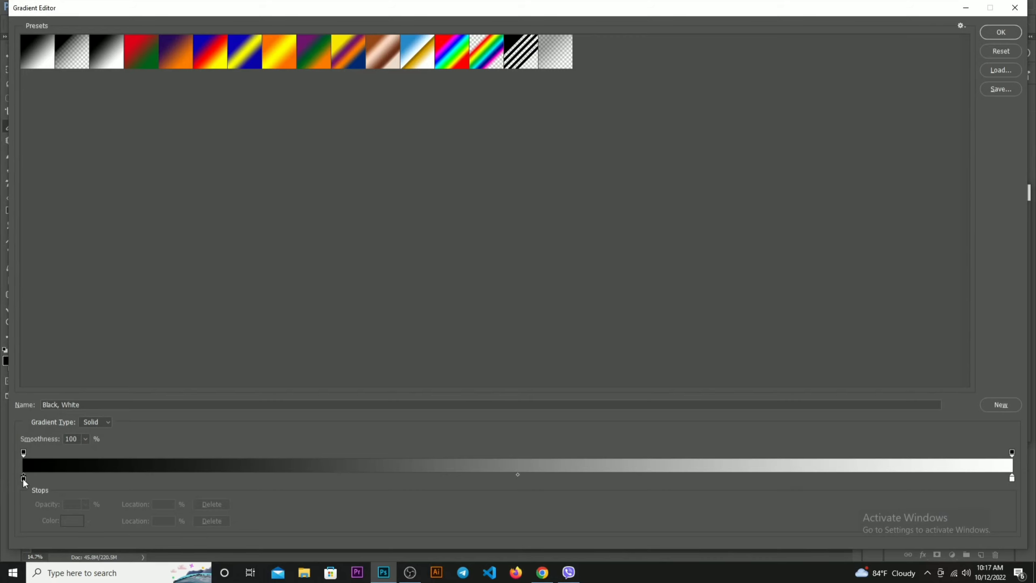
{"action": "left_click_drag", "start_coordinate": [22, 478], "coordinate": [937, 478], "text": "alt"}
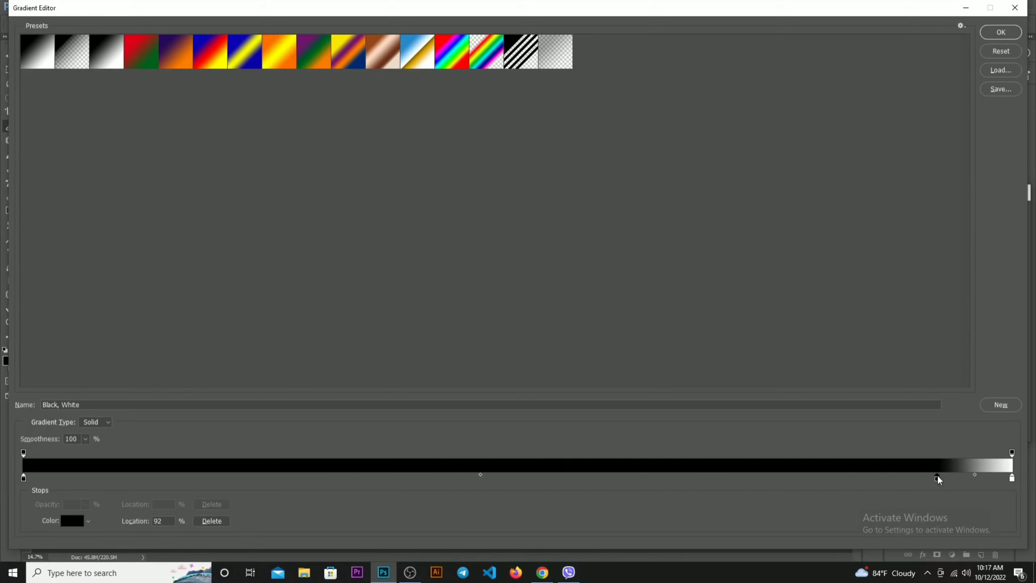
{"action": "left_click_drag", "start_coordinate": [1013, 479], "coordinate": [871, 495]}
{"action": "left_click_drag", "start_coordinate": [518, 479], "coordinate": [481, 479]}
{"action": "left_click", "coordinate": [1013, 479]}
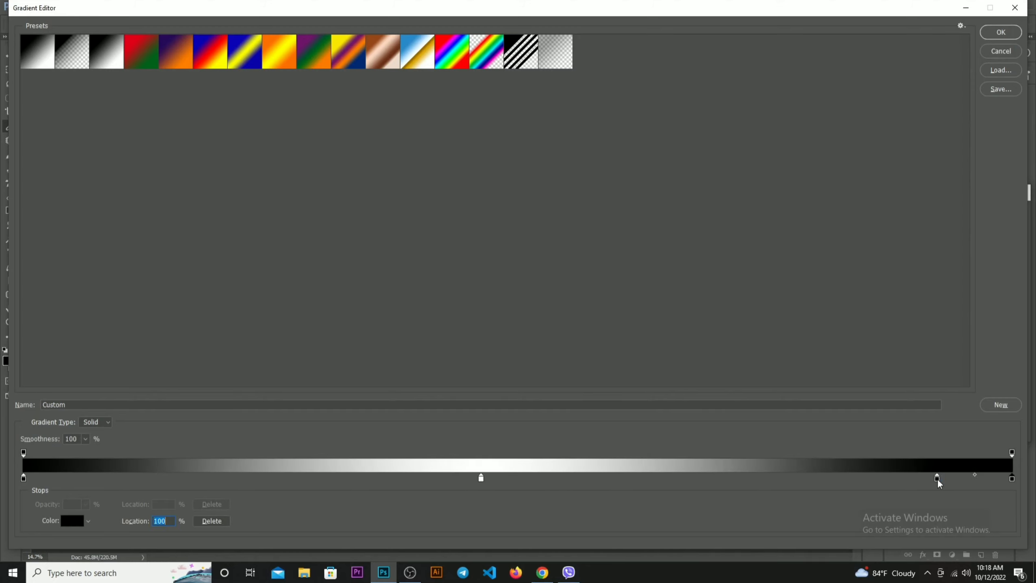
{"action": "left_click_drag", "start_coordinate": [938, 479], "coordinate": [931, 504]}
{"action": "left_click", "coordinate": [481, 478]}
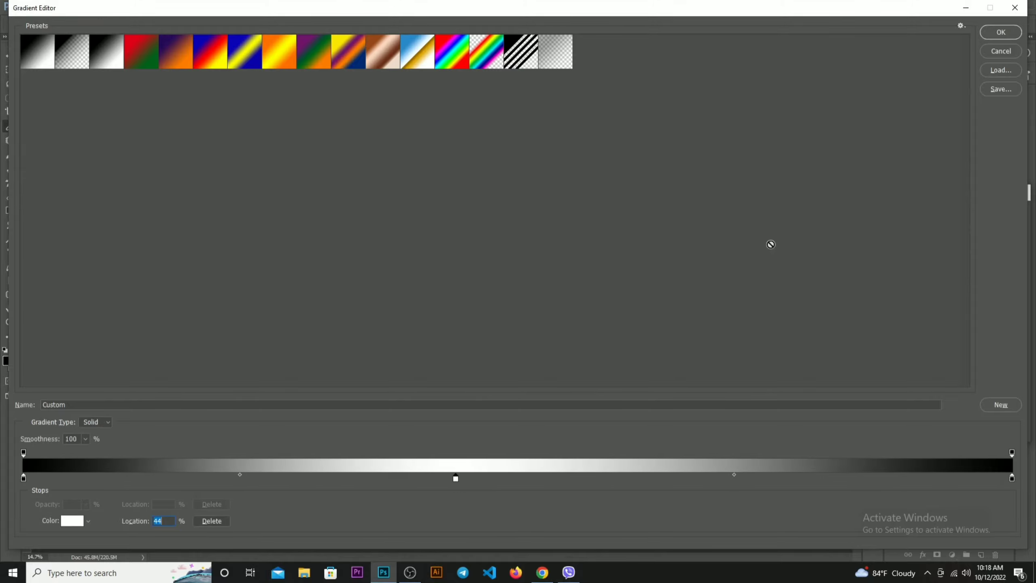
{"action": "left_click", "coordinate": [1002, 33]}
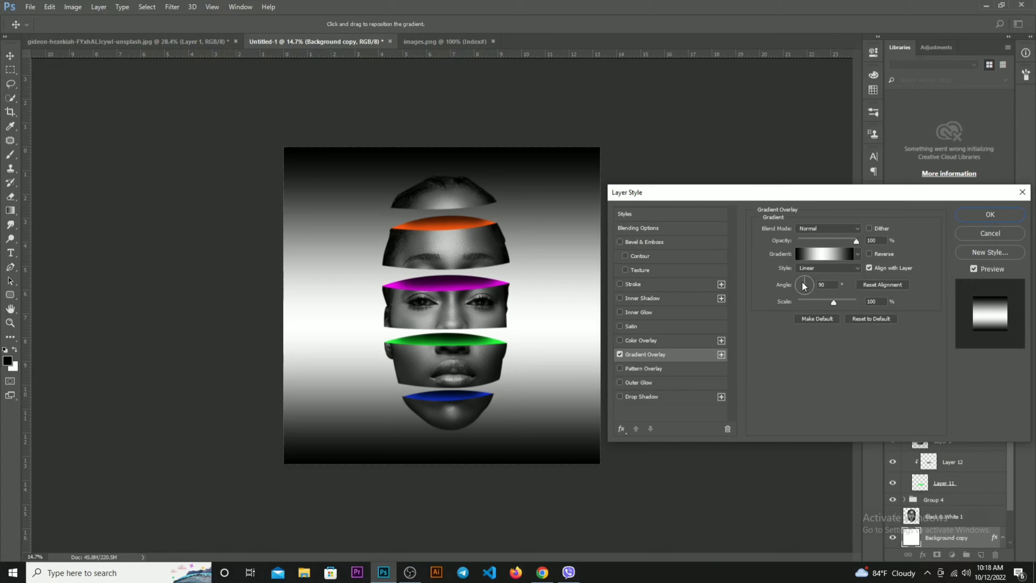
Try the Radial style for the gradient overlay and return it to Linear
{"action": "left_click", "coordinate": [809, 263]}
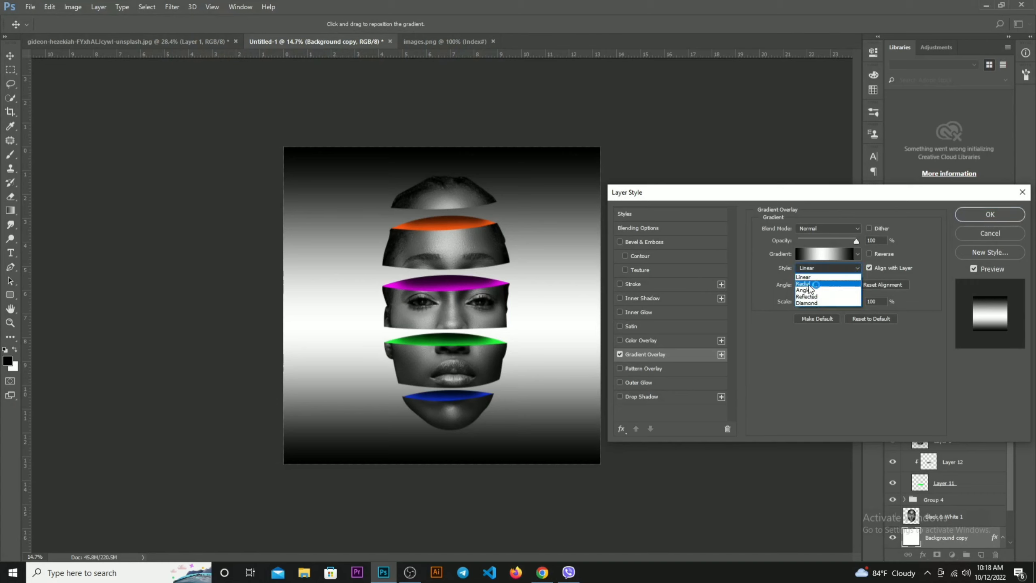
{"action": "left_click", "coordinate": [809, 286]}
{"action": "left_click", "coordinate": [810, 273]}
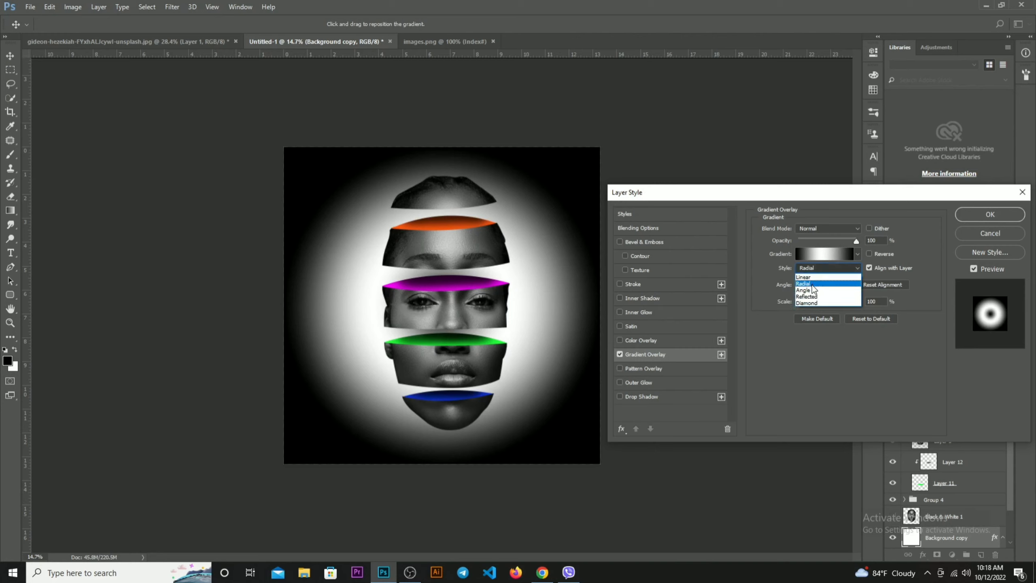
{"action": "left_click", "coordinate": [807, 277]}
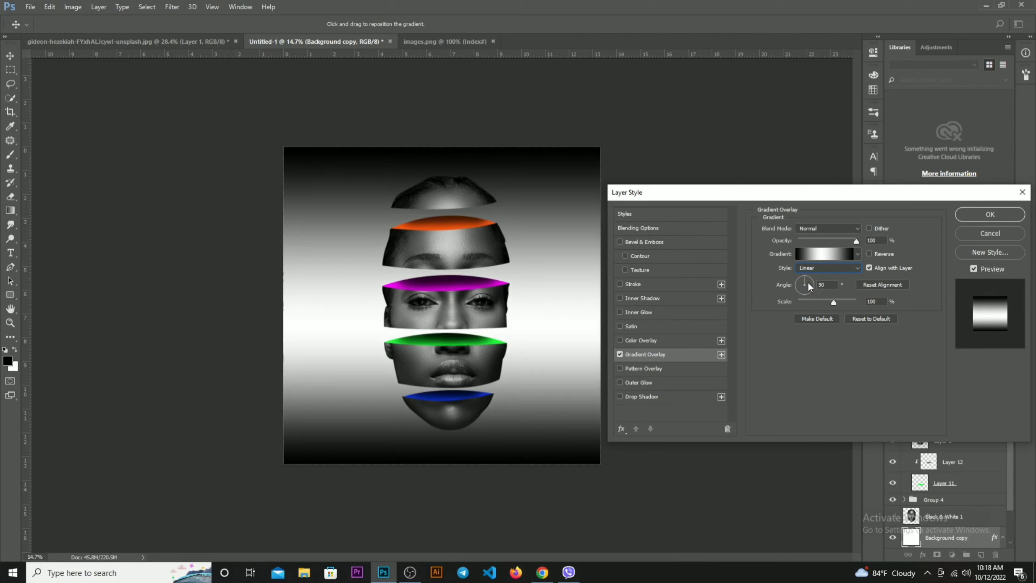
Recolour the gradient's end stops, setting the 0% stop to #6f6f6f and the 100% stop to #838383
{"action": "left_click", "coordinate": [824, 257]}
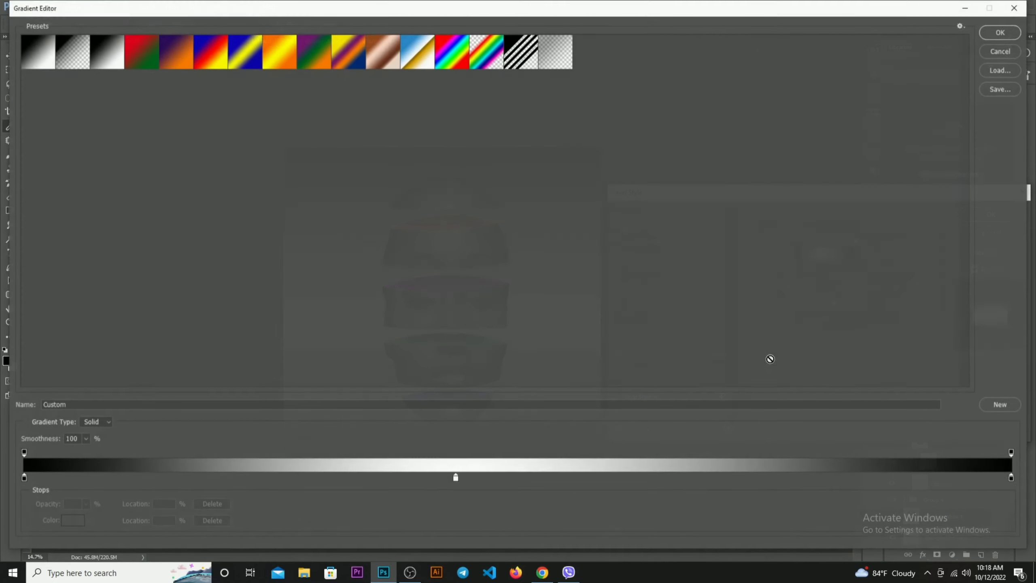
{"action": "double_click", "coordinate": [23, 478]}
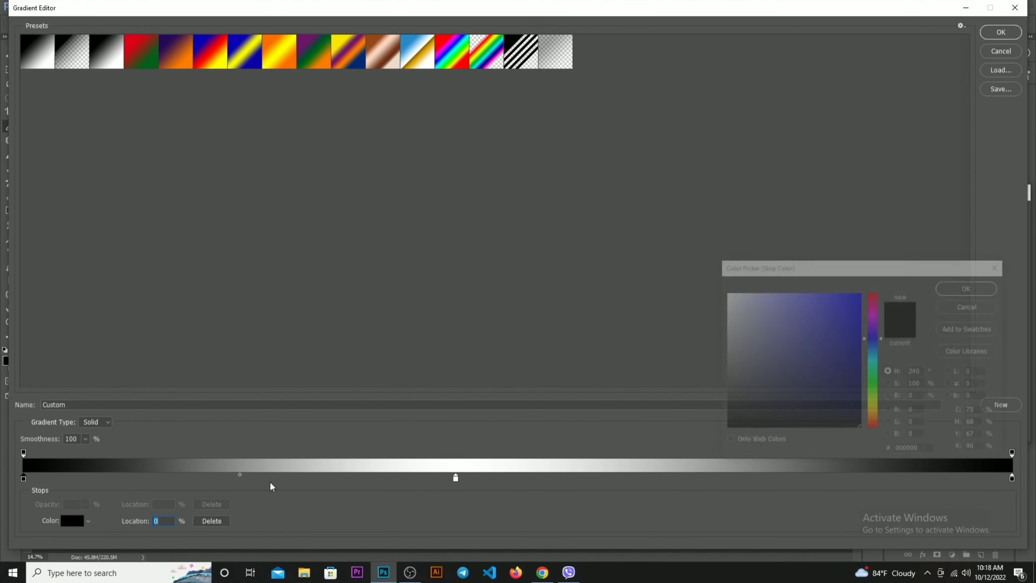
{"action": "left_click_drag", "start_coordinate": [735, 379], "coordinate": [680, 370]}
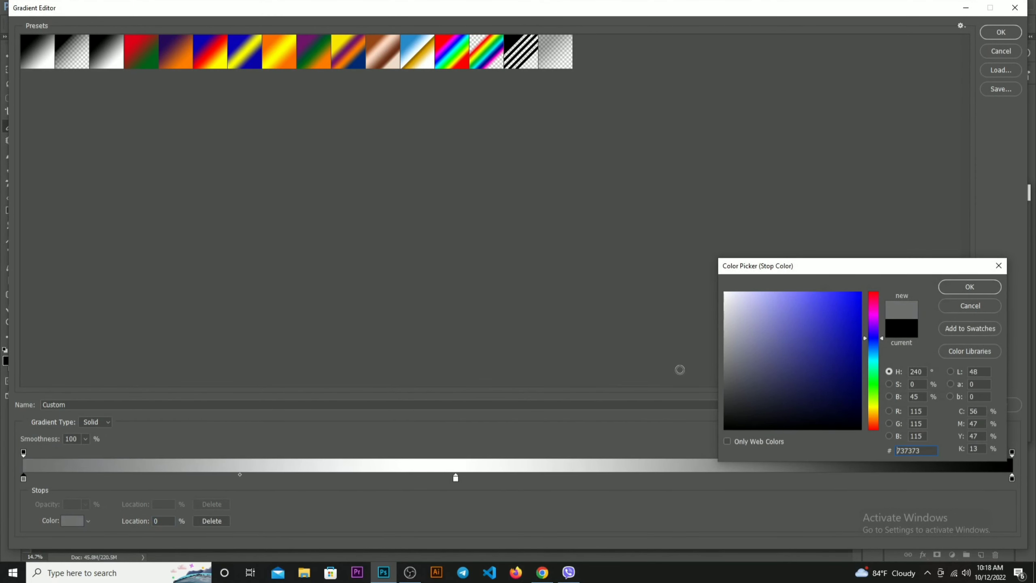
{"action": "left_click", "coordinate": [969, 287]}
{"action": "double_click", "coordinate": [1012, 478]}
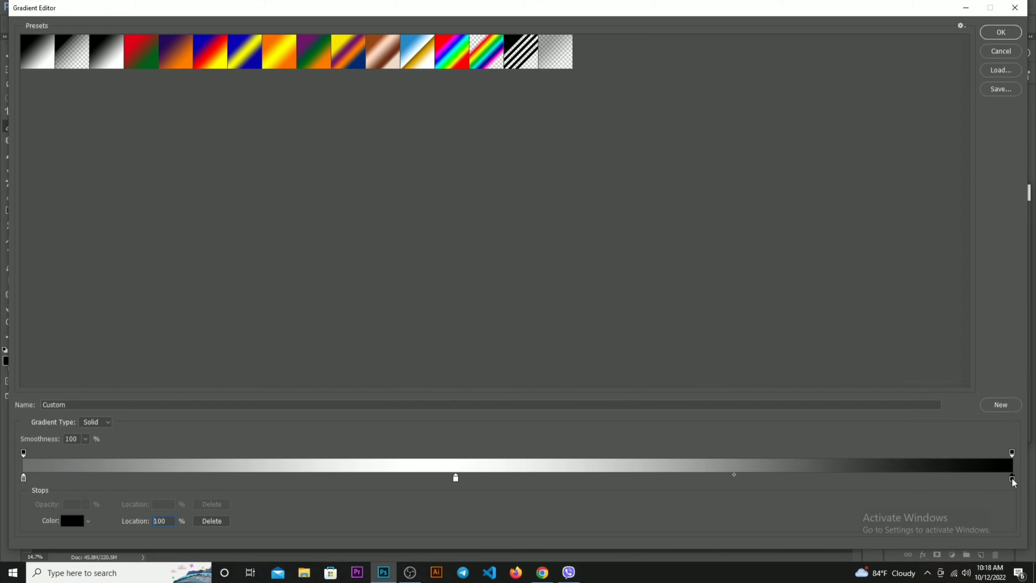
{"action": "left_click_drag", "start_coordinate": [773, 366], "coordinate": [705, 359]}
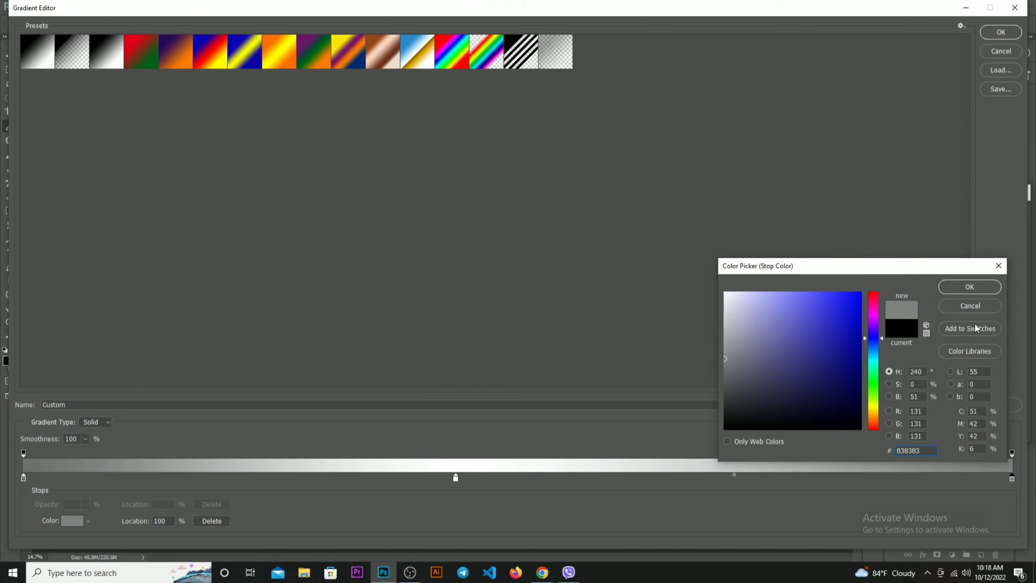
{"action": "left_click", "coordinate": [970, 287]}
Set the gradient's 44% stop to #d1d1d1, apply the overlay to the Background copy layer and deselect the layer
{"action": "double_click", "coordinate": [455, 478]}
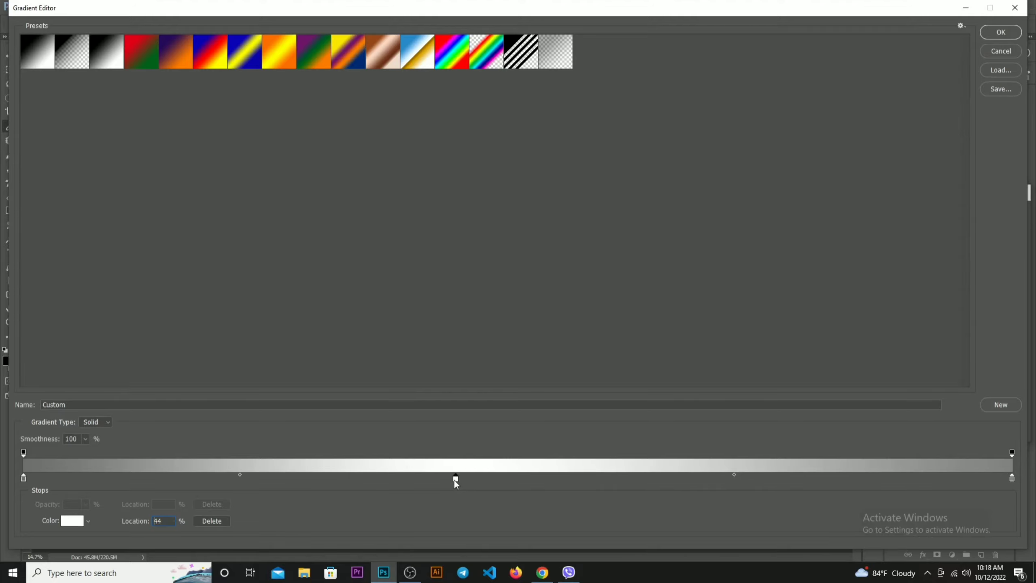
{"action": "left_click_drag", "start_coordinate": [739, 319], "coordinate": [711, 317]}
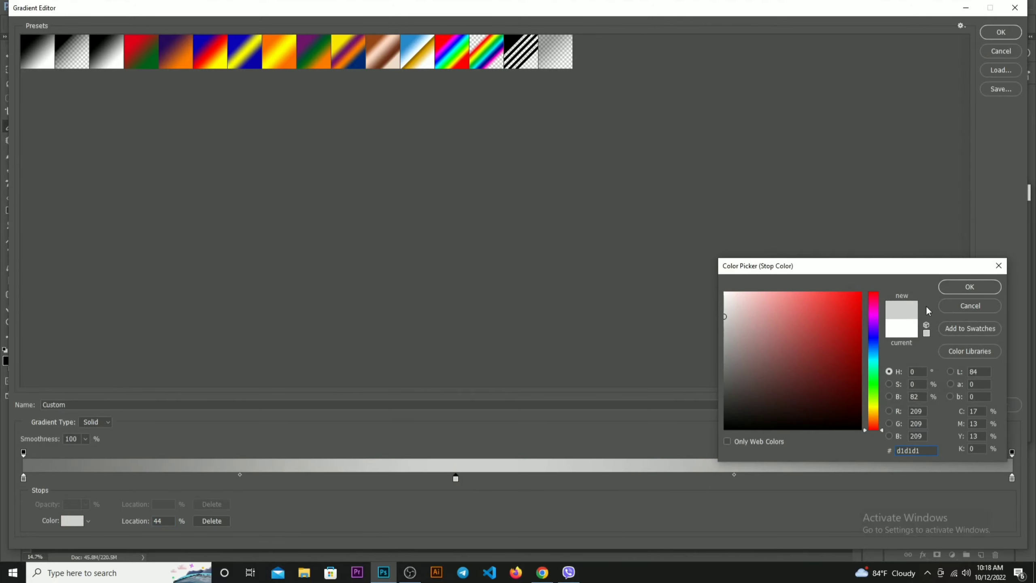
{"action": "left_click", "coordinate": [970, 287]}
{"action": "left_click", "coordinate": [998, 34]}
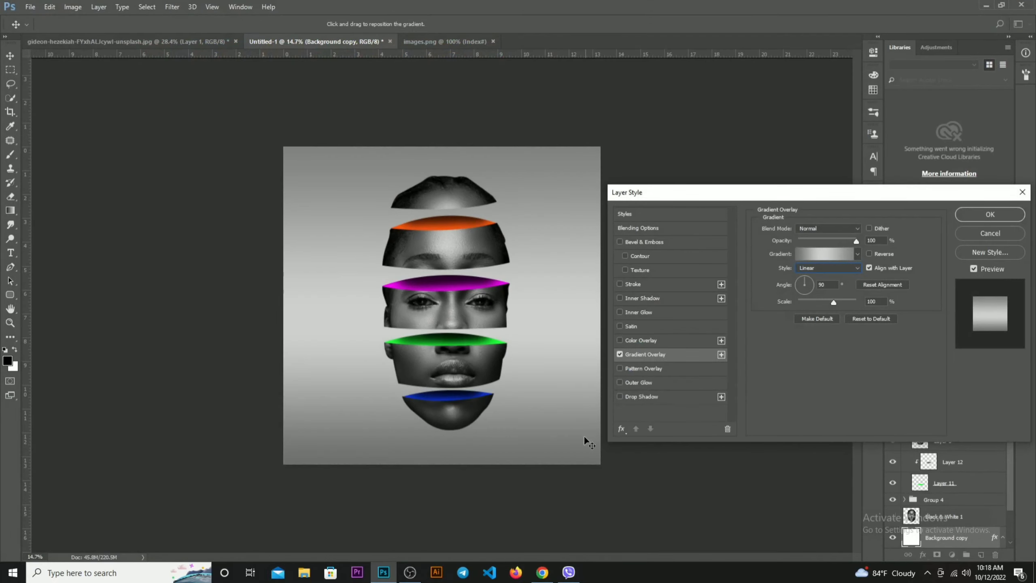
{"action": "left_click", "coordinate": [978, 219]}
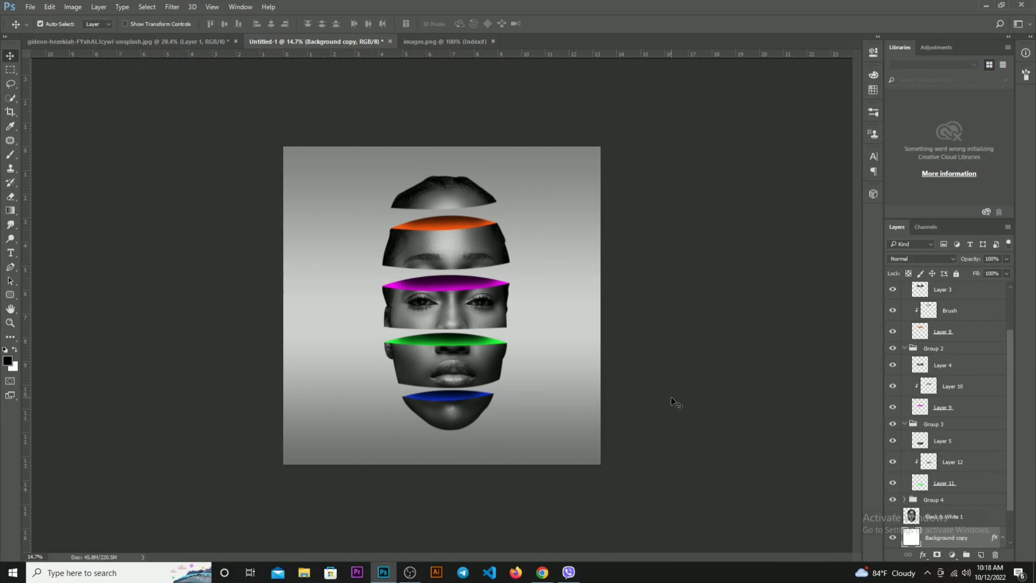
{"action": "left_click", "coordinate": [672, 398]}
{"action": "scroll", "coordinate": [637, 412], "scroll_direction": "up", "scroll_amount": 3}
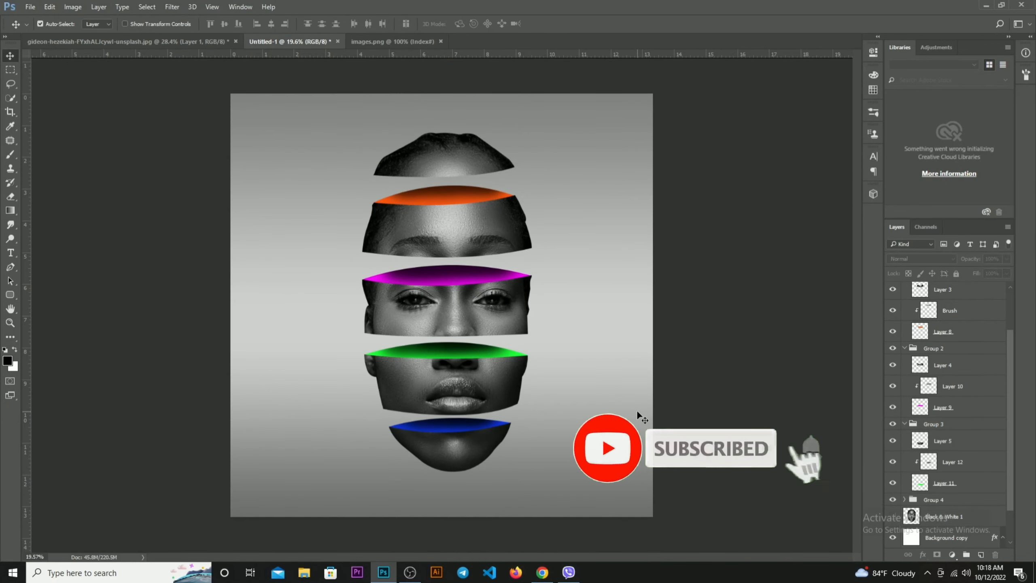